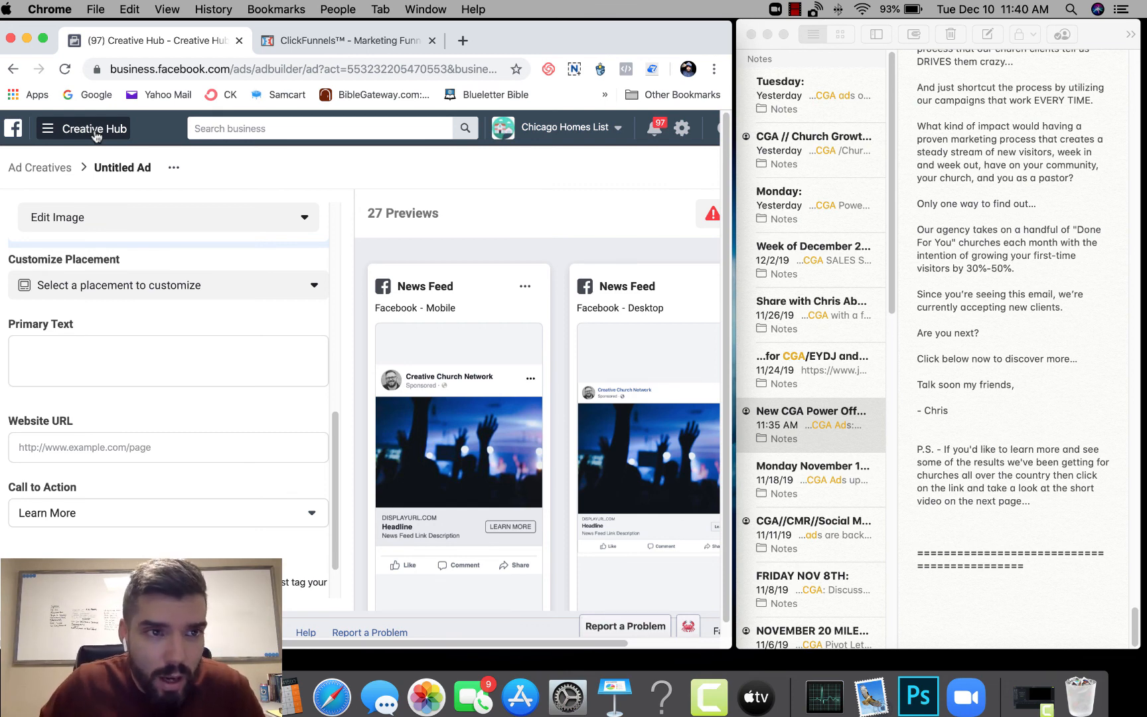
left_click(48, 129)
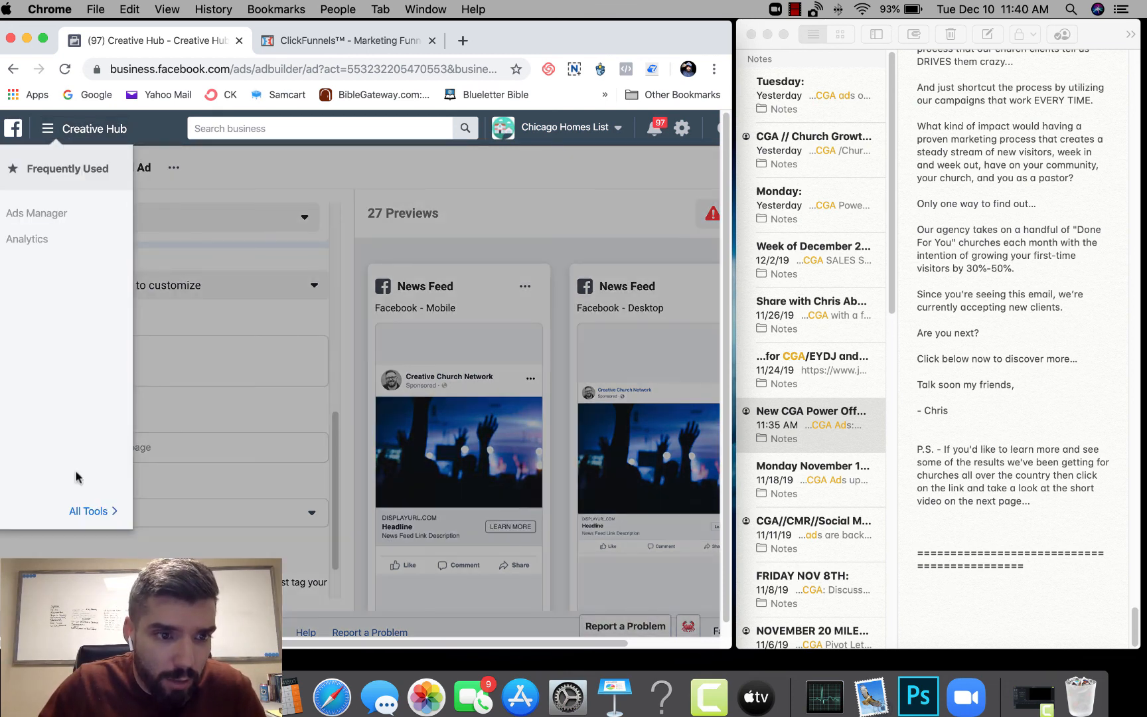
left_click(83, 511)
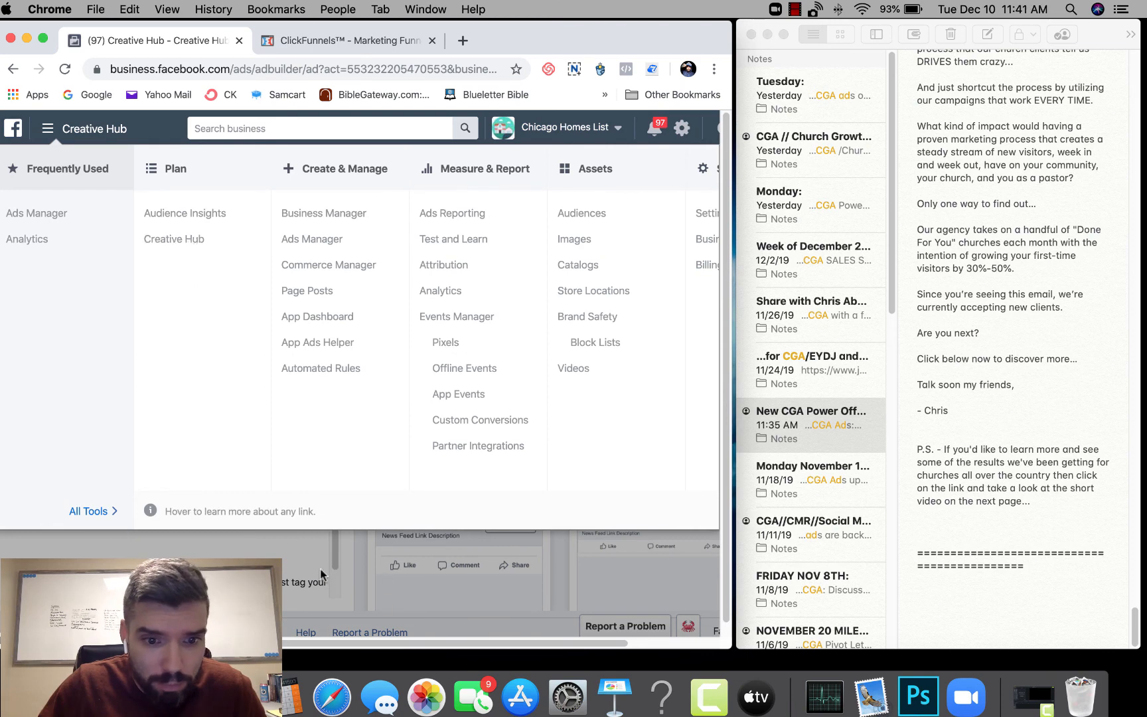
left_click(322, 565)
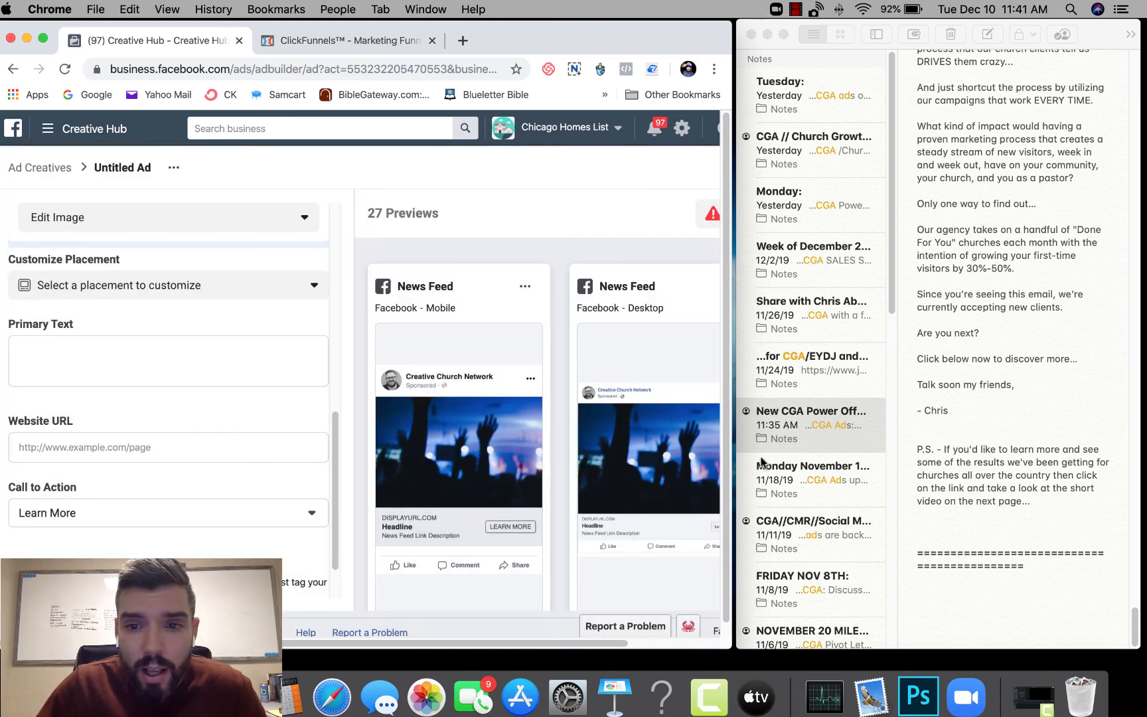
- Widen the browser window to fit both News Feed previews and look through the ad's placement previews
left_click_drag(732, 456, 774, 455)
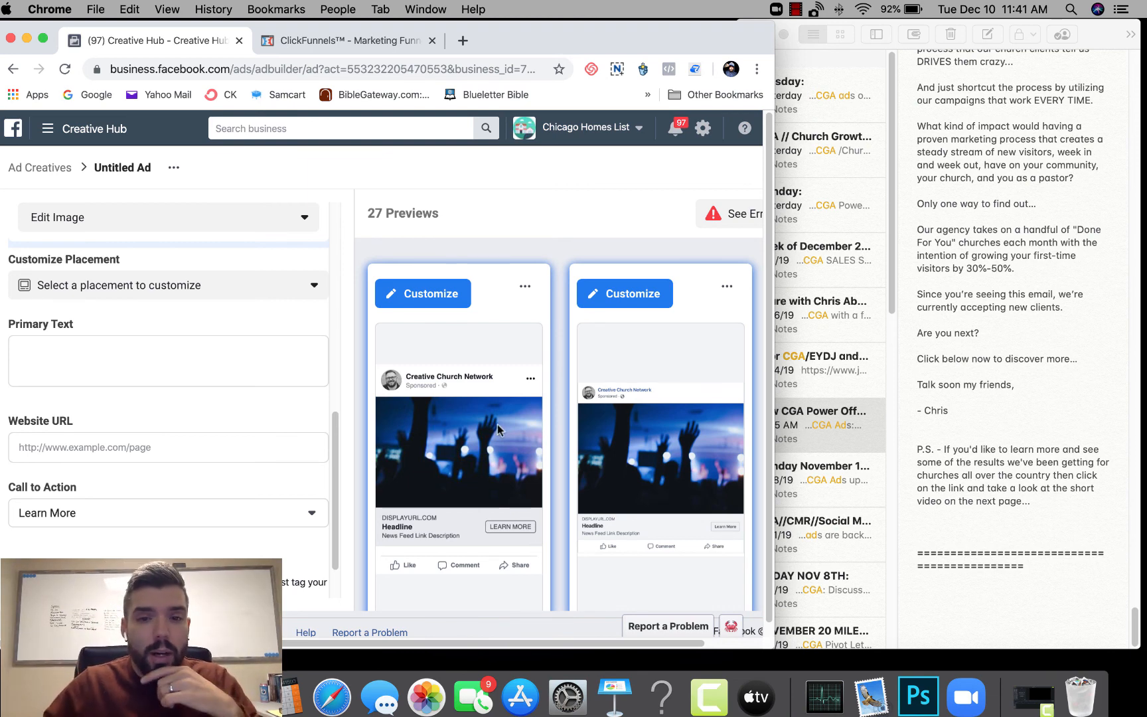
scroll(498, 424, "down", 3)
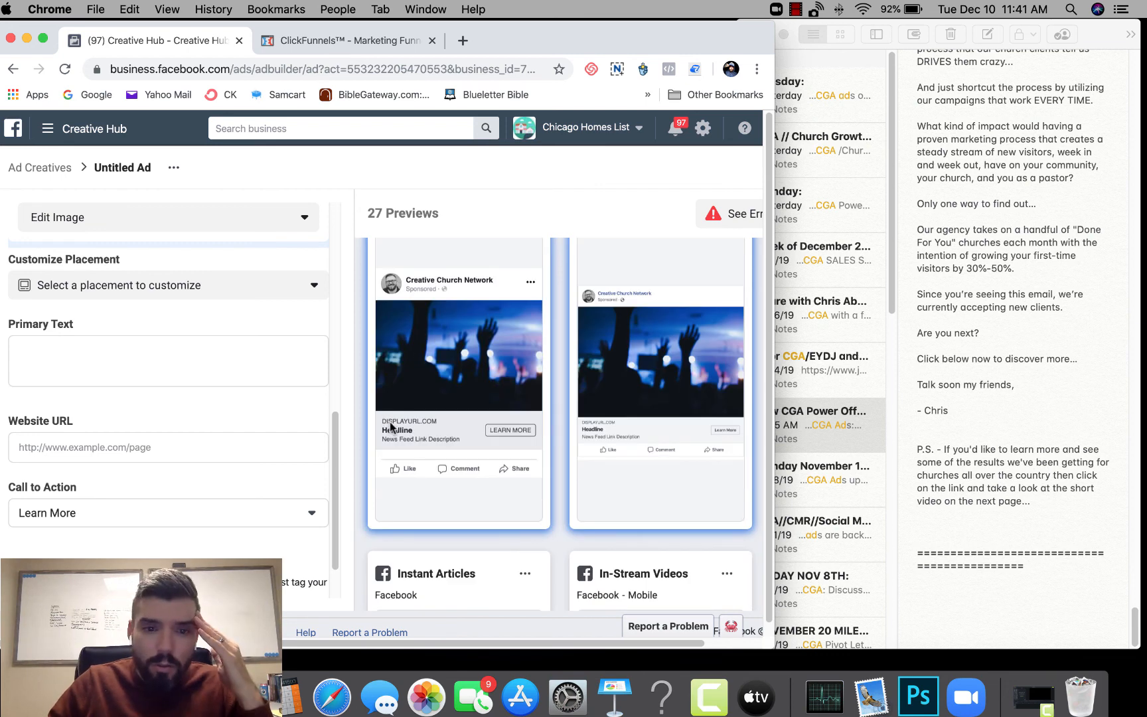
scroll(497, 435, "down", 5)
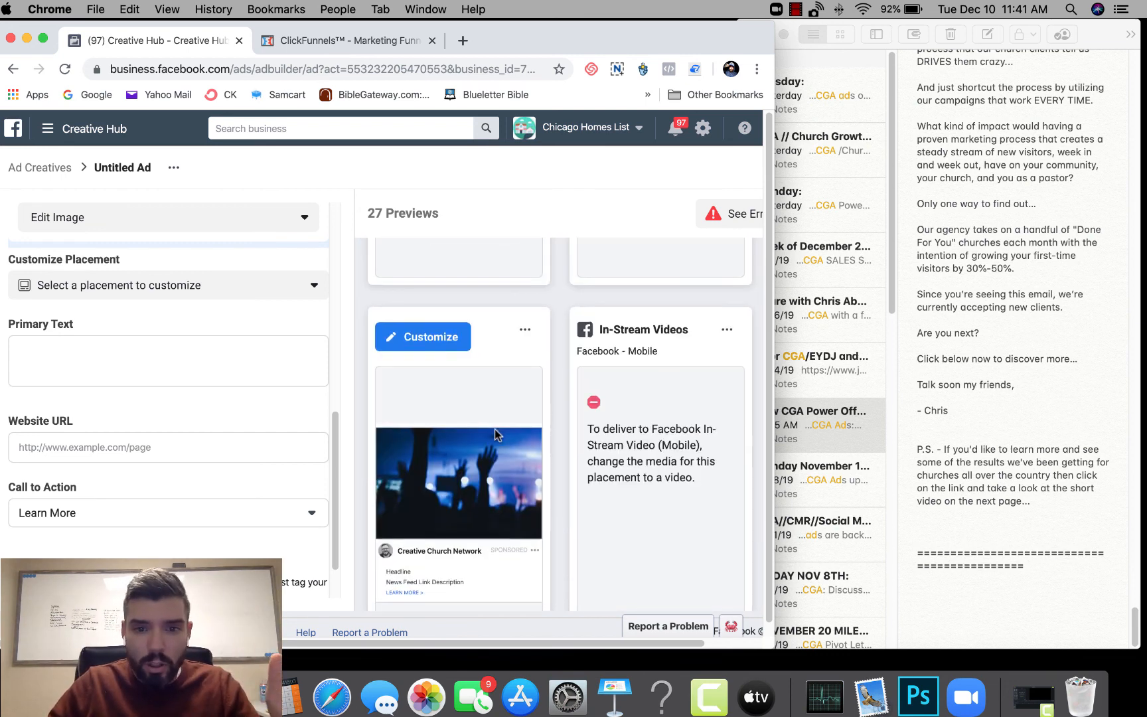
scroll(498, 434, "down", 1)
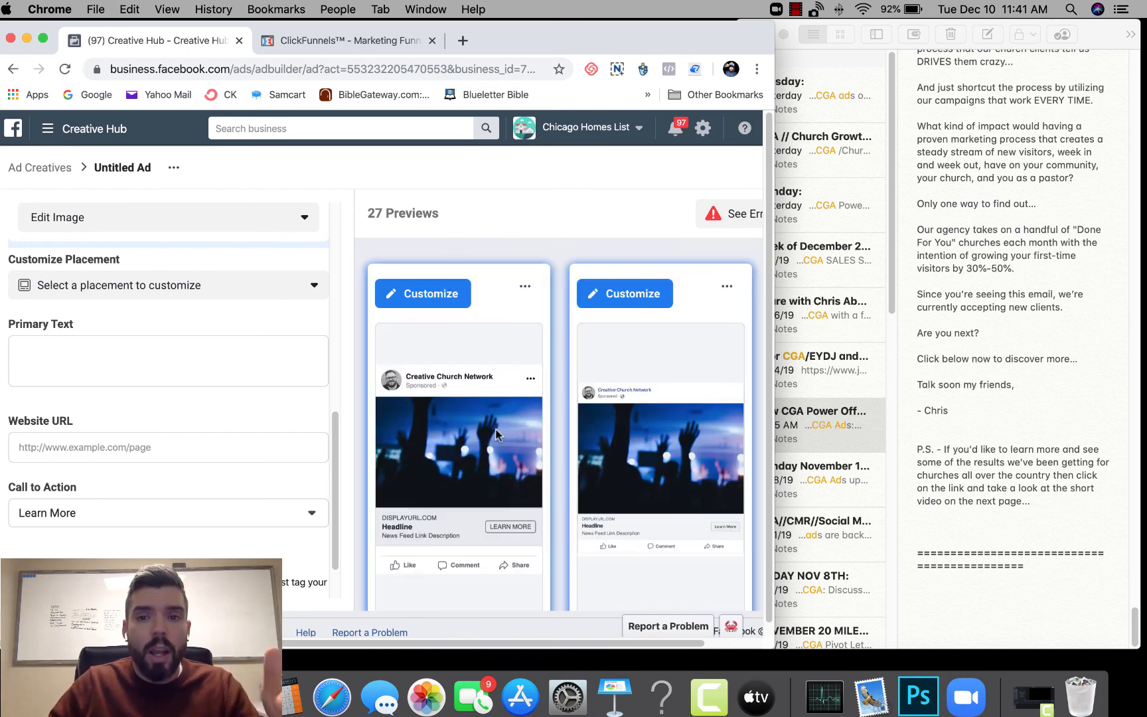
- Switch to Notes and add blank lines below the separator at the end of the "New CGA Power Off..." note
left_click(970, 580)
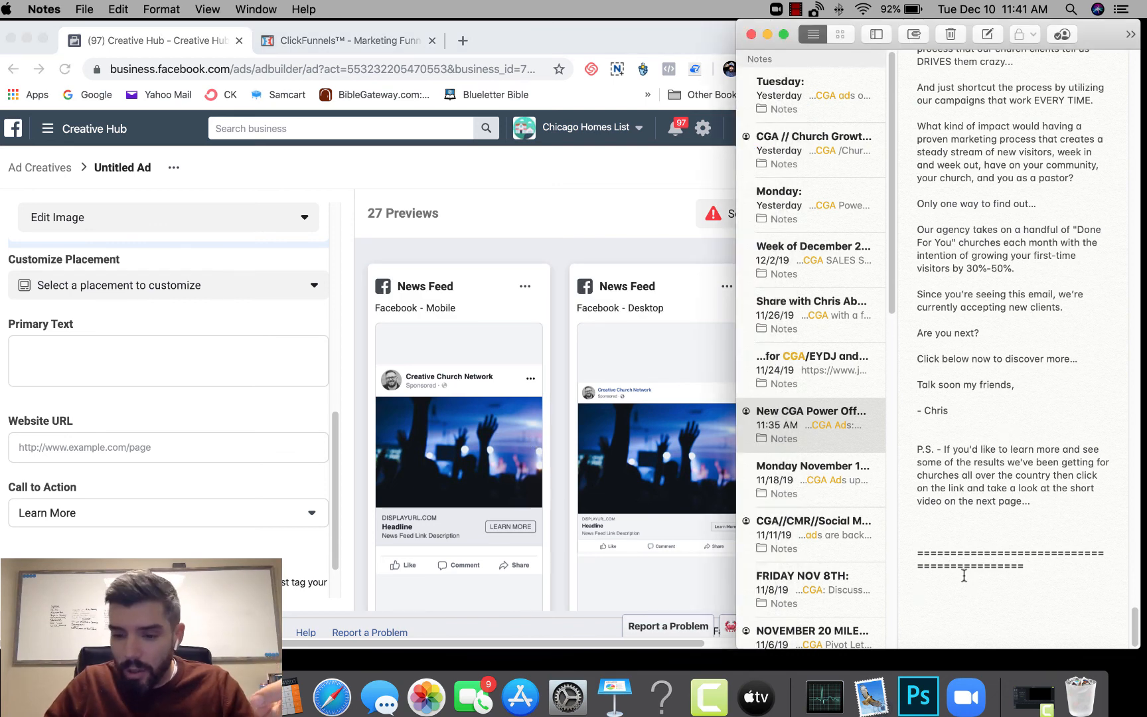
key("Return")
key("Return")
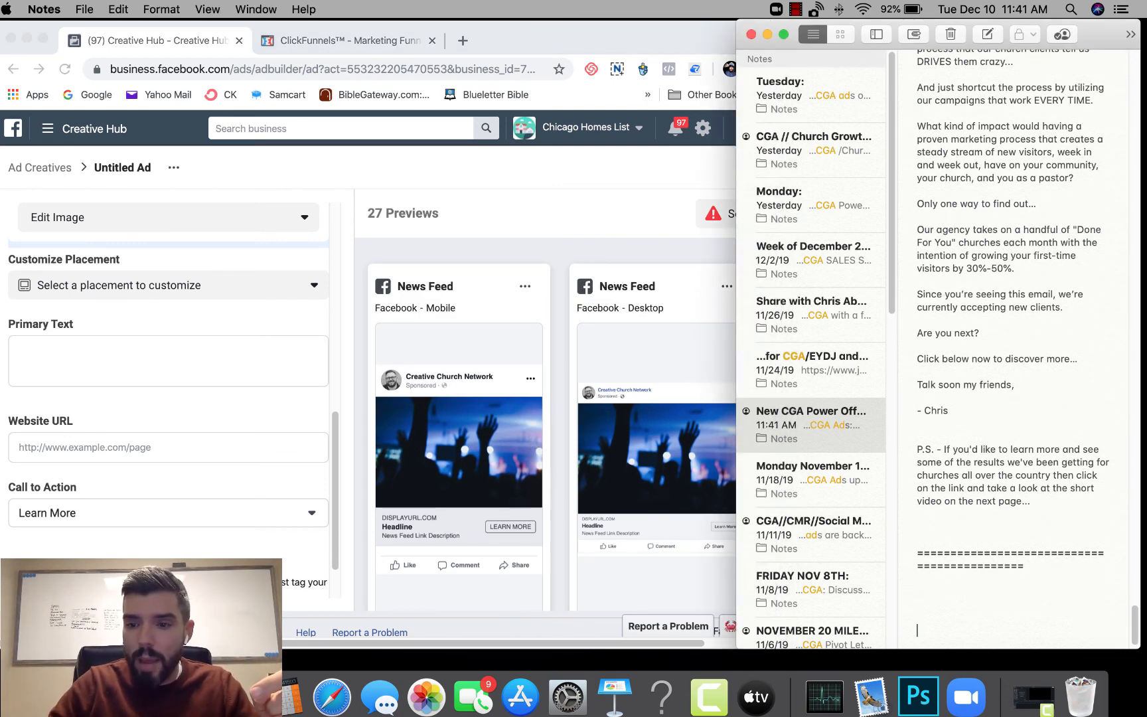
key("Return")
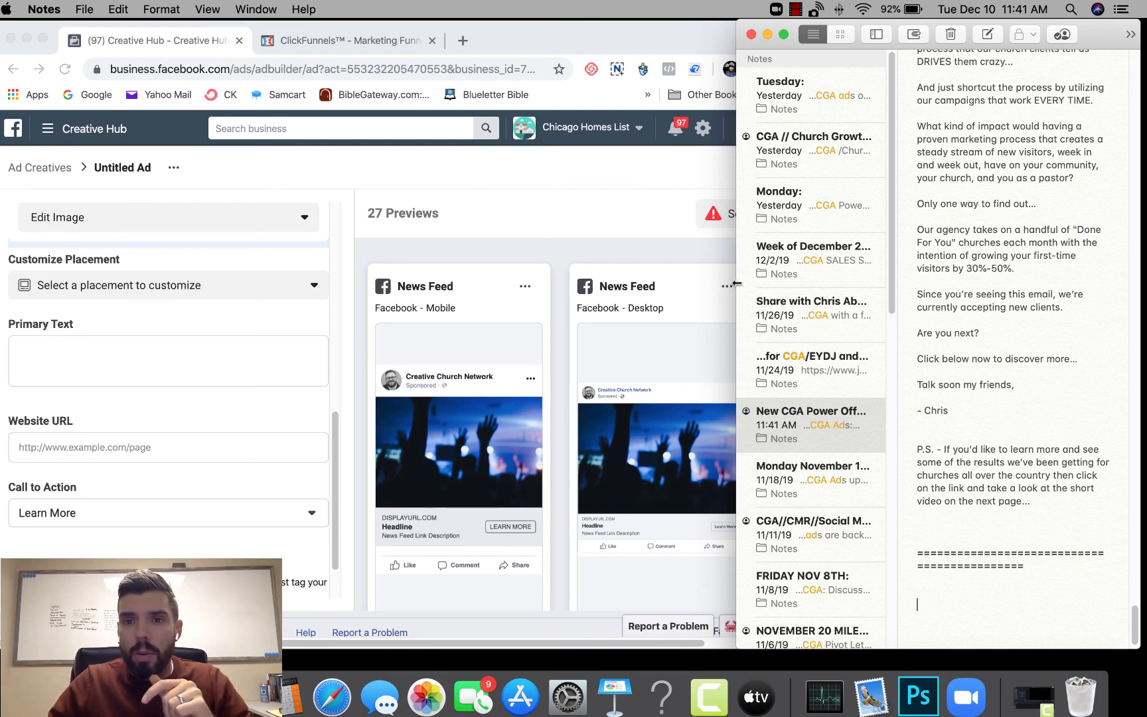
- Widen the Notes window and view the "CGA // Church Growth Agency Important Links" note, highlighting its title line
left_click_drag(737, 285, 401, 288)
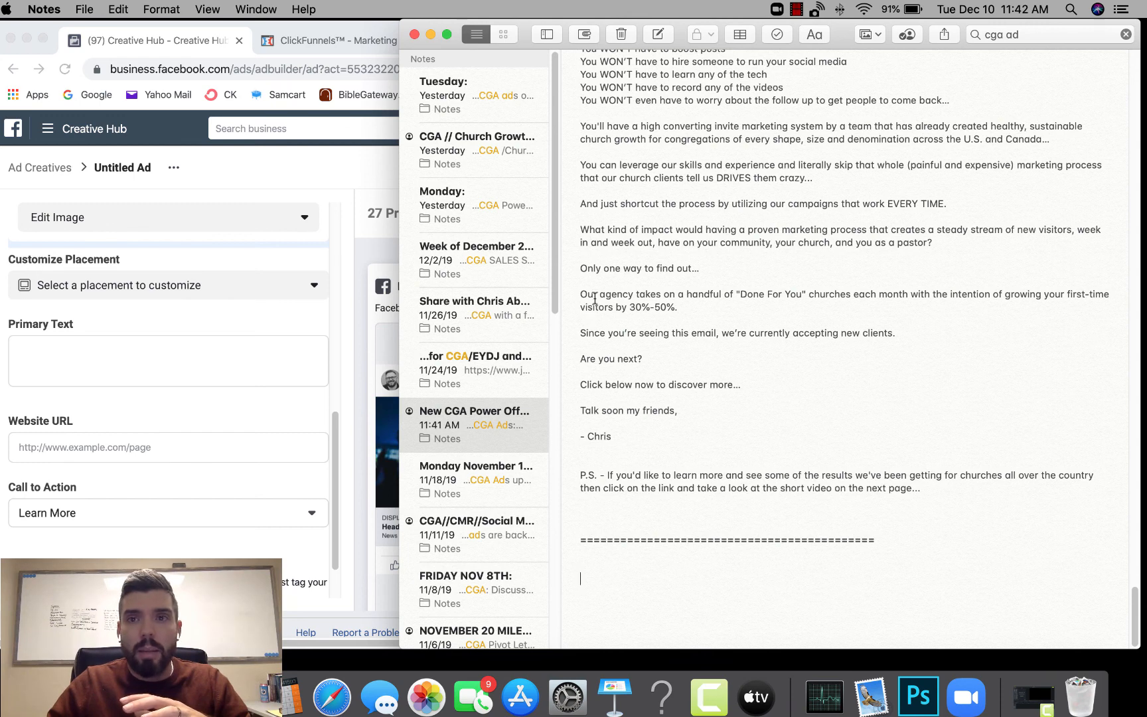
left_click(478, 143)
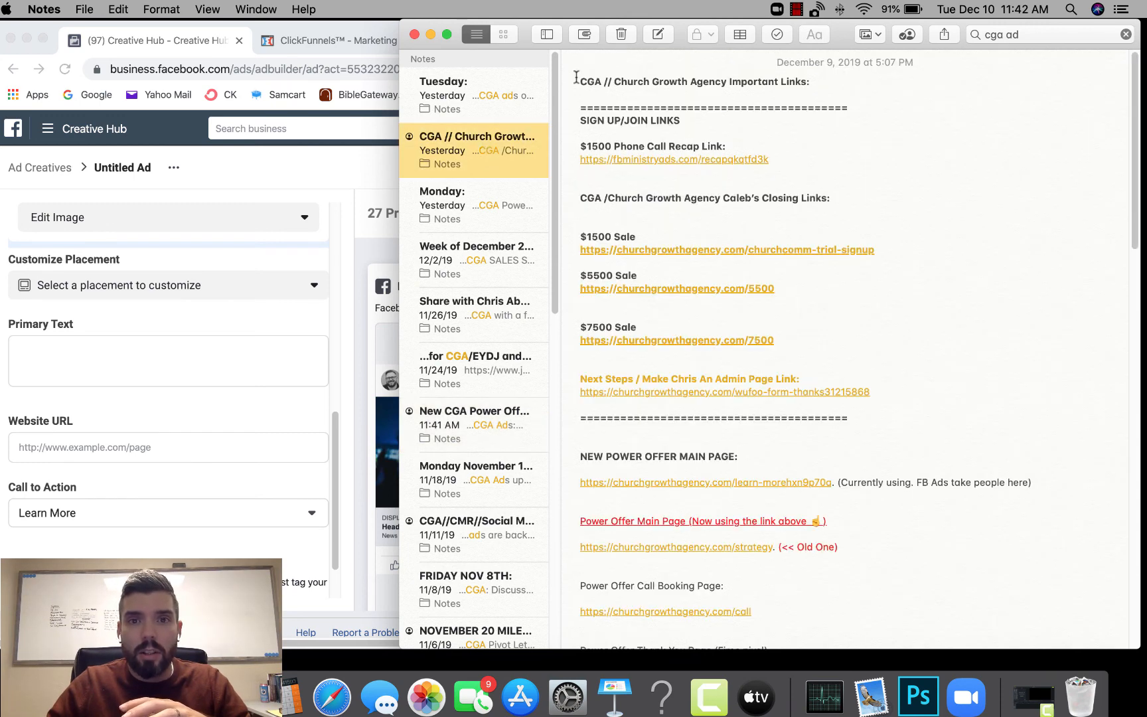
left_click_drag(580, 81, 821, 87)
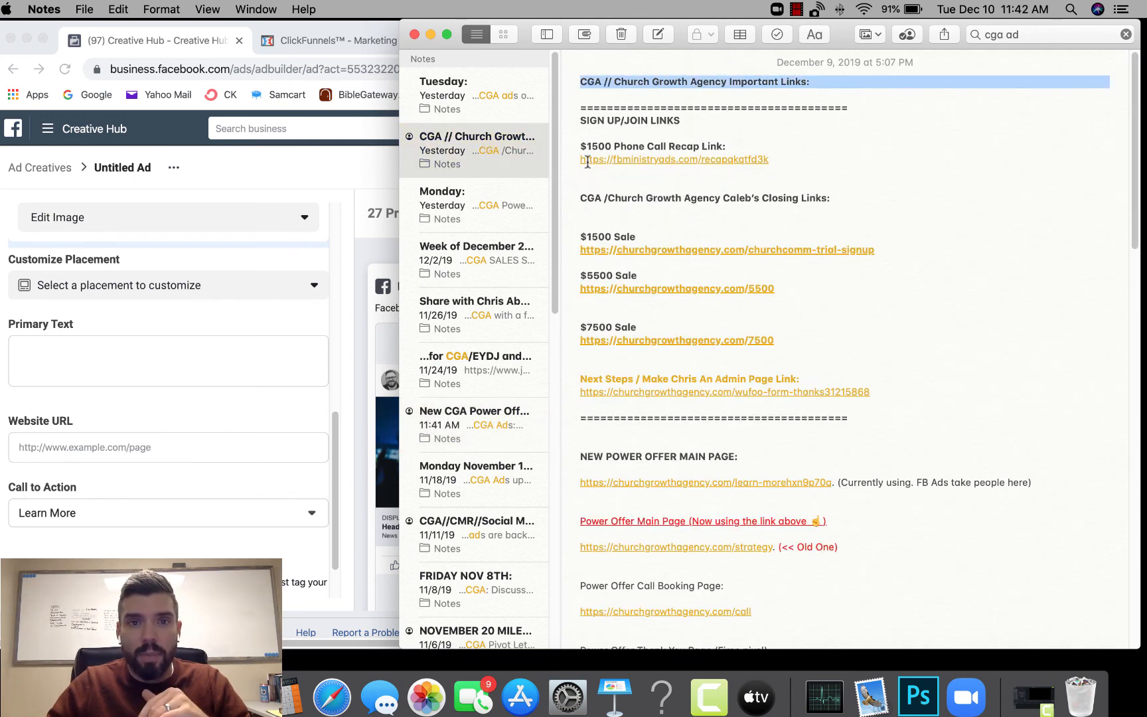
- Return to the end of the "New CGA Power Off..." note and narrow the Notes window to uncover the ad previews
left_click(479, 413)
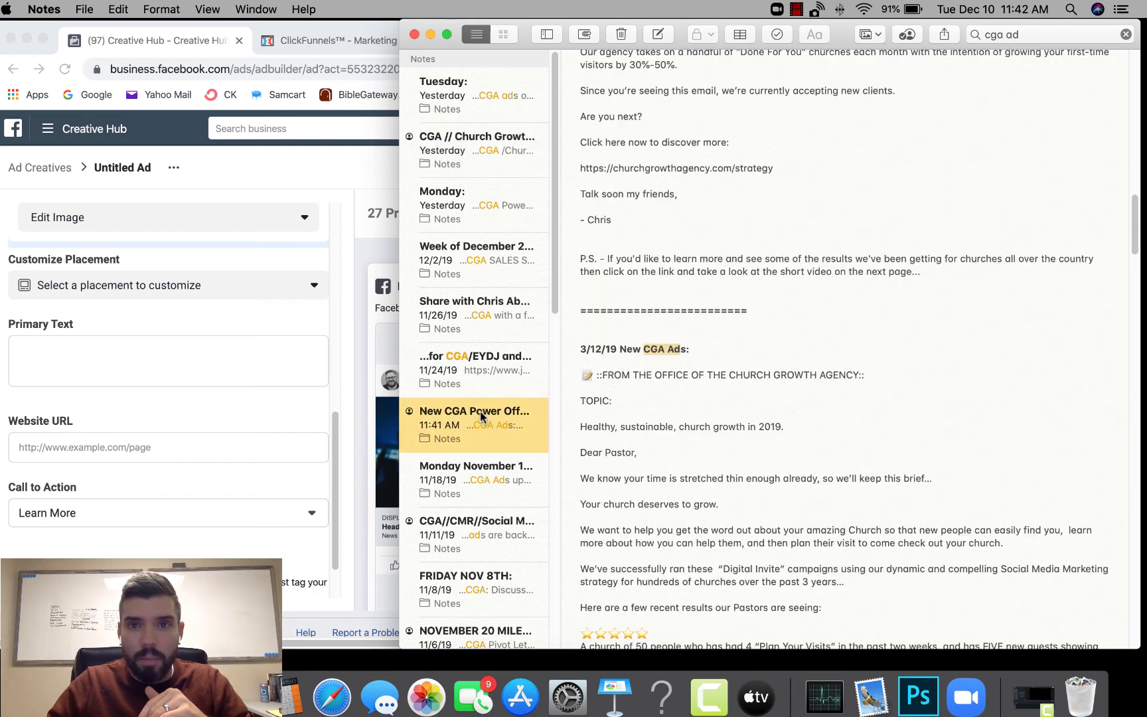
scroll(955, 340, "up", 3)
left_click_drag(1135, 213, 1145, 653)
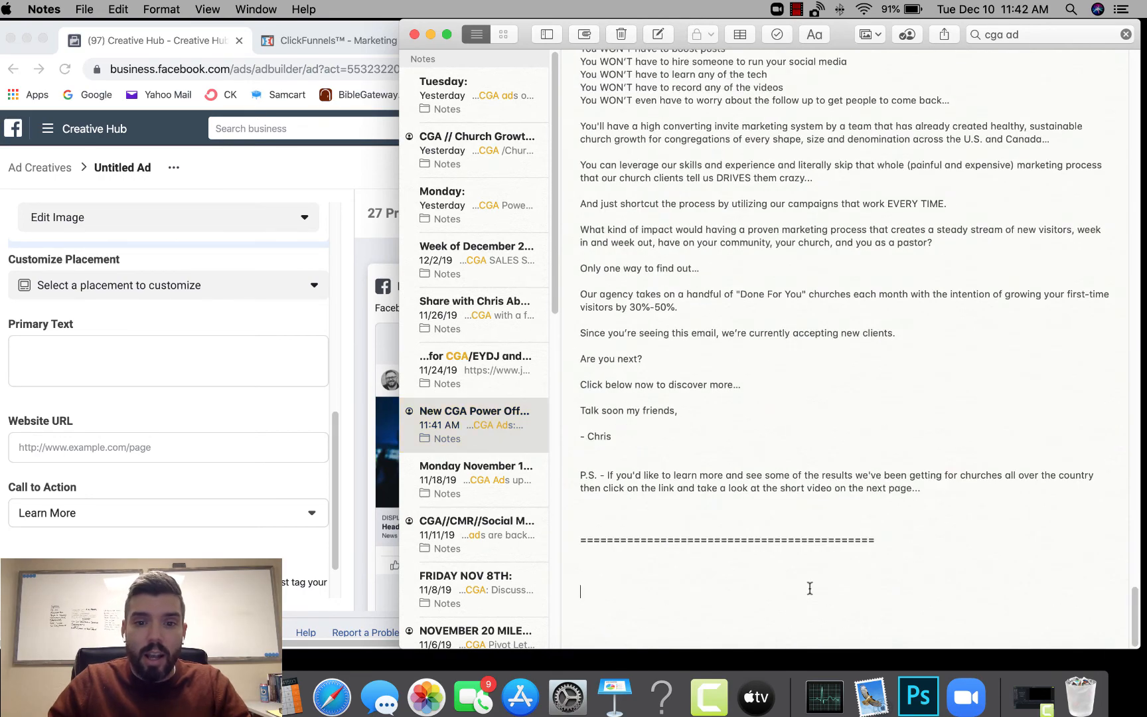
left_click(810, 589)
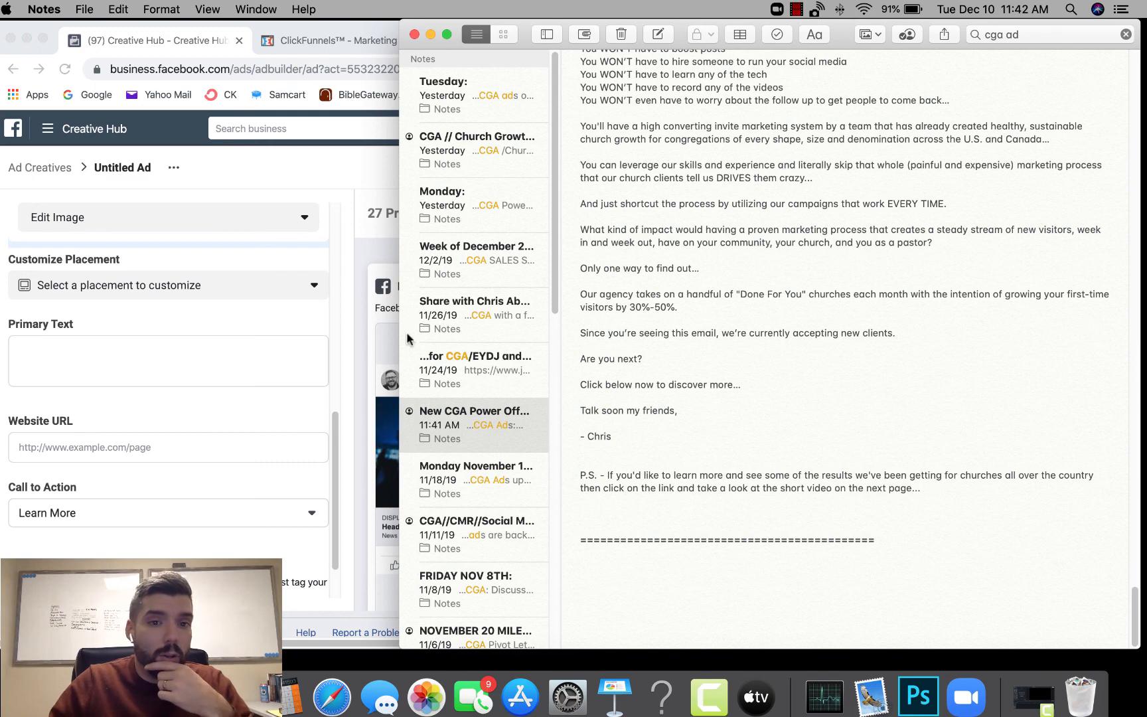
left_click_drag(400, 341, 738, 312)
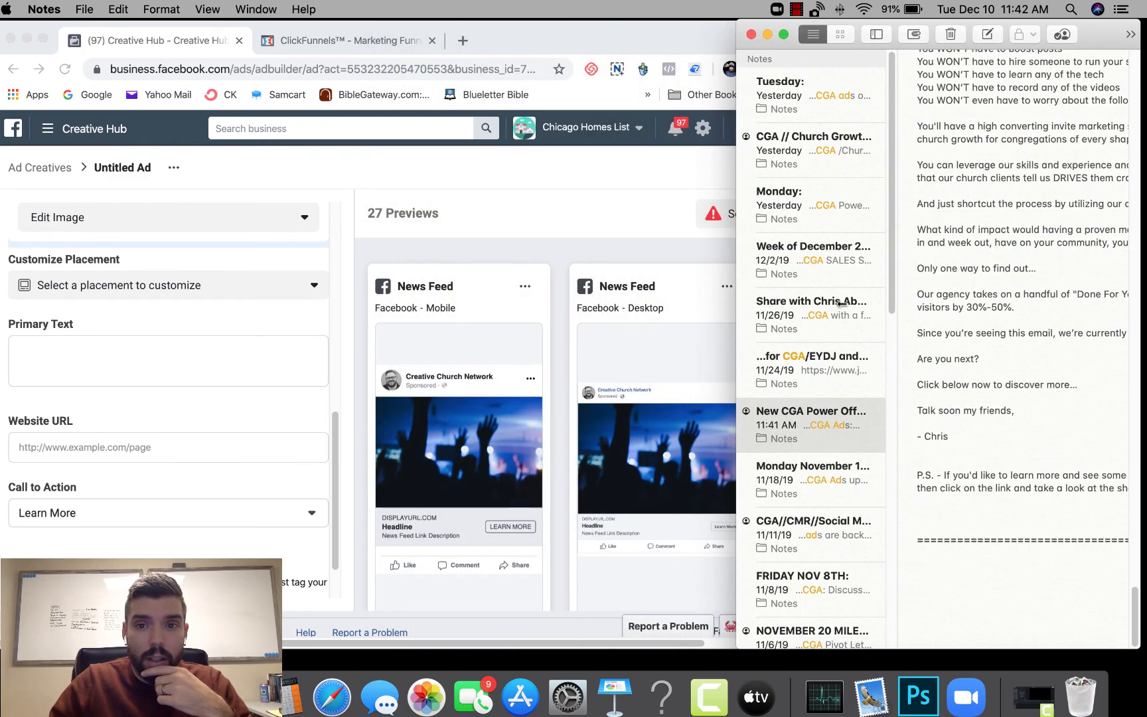
- Add the heading "===(Pastors!)===" below the separator at the end of the note
scroll(1020, 529, "down", 2)
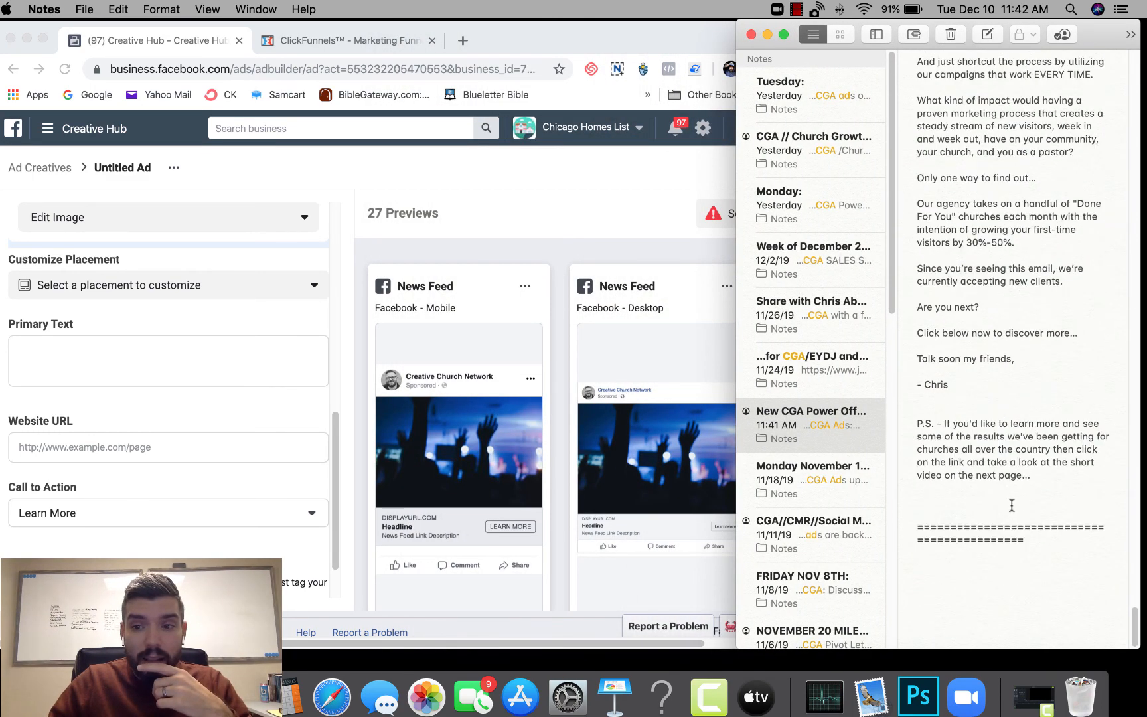
left_click(967, 576)
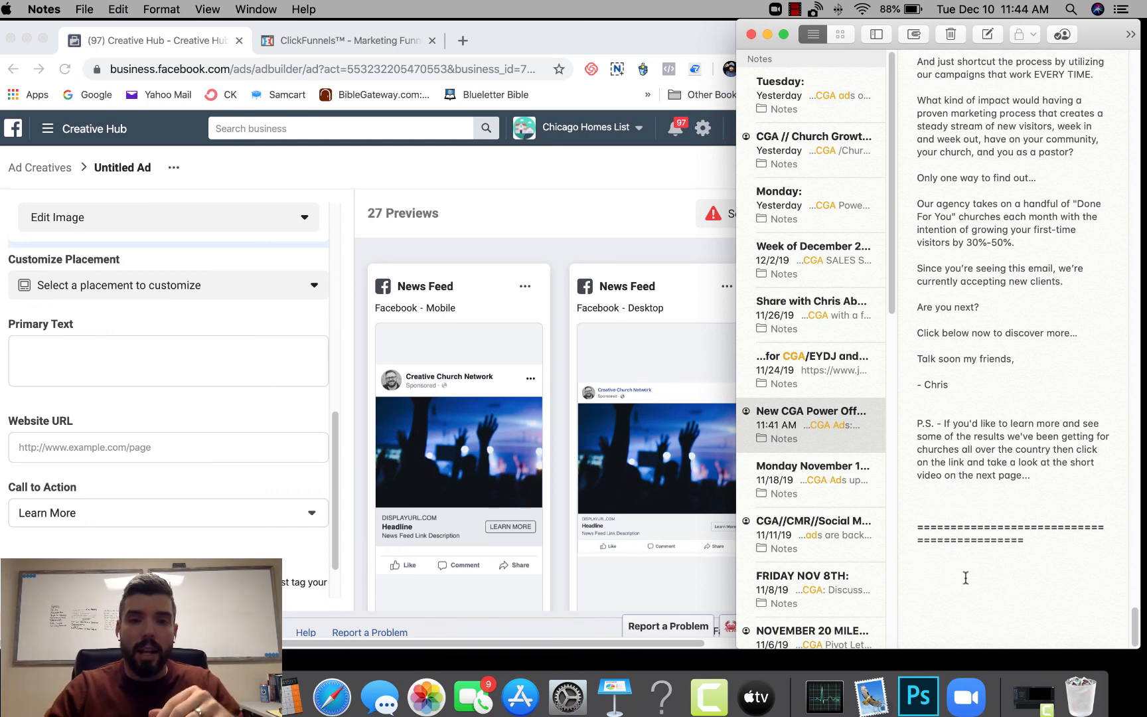
left_click(965, 579)
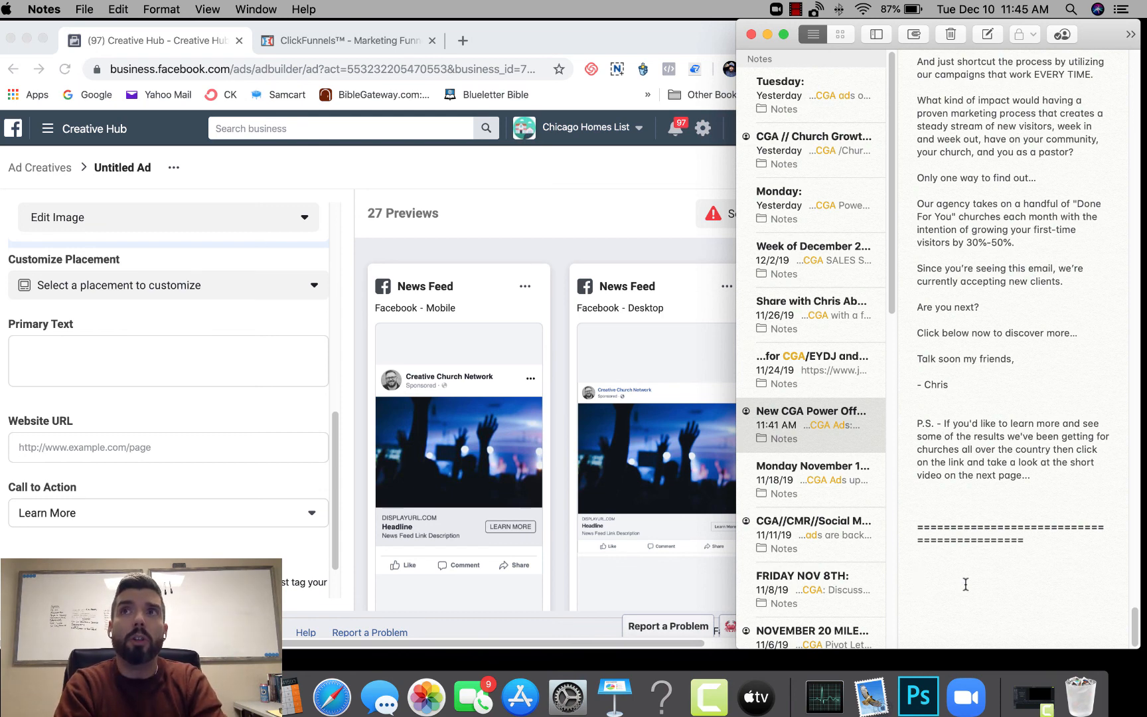
left_click(966, 584)
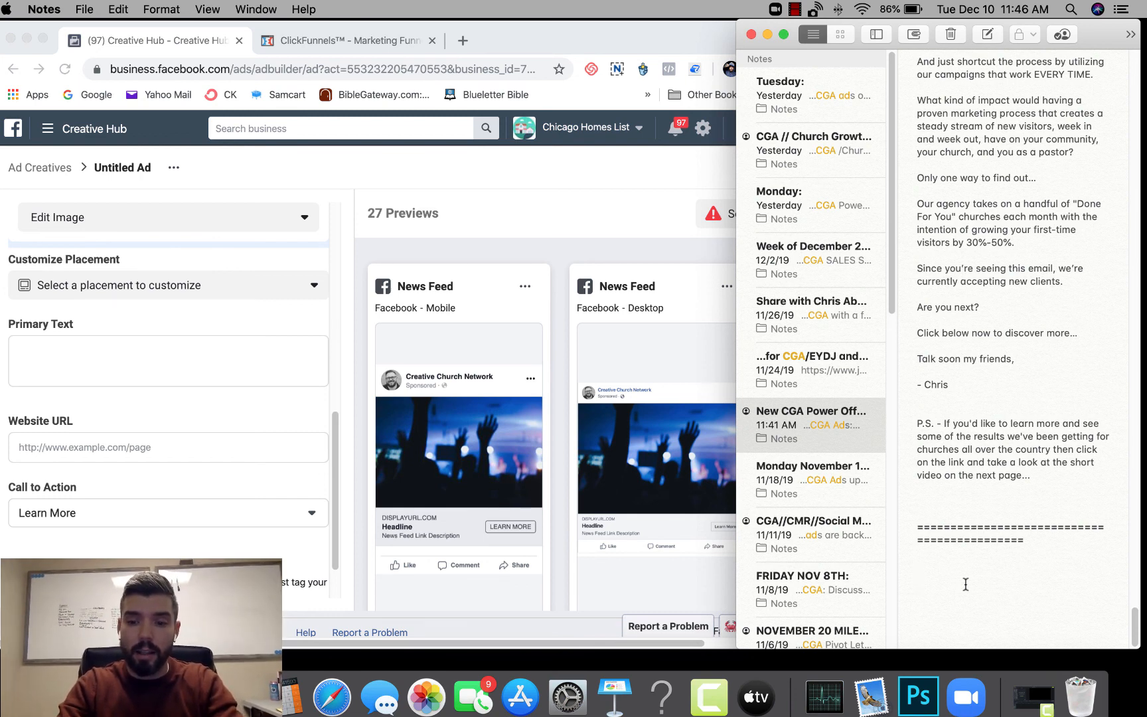
type("=")
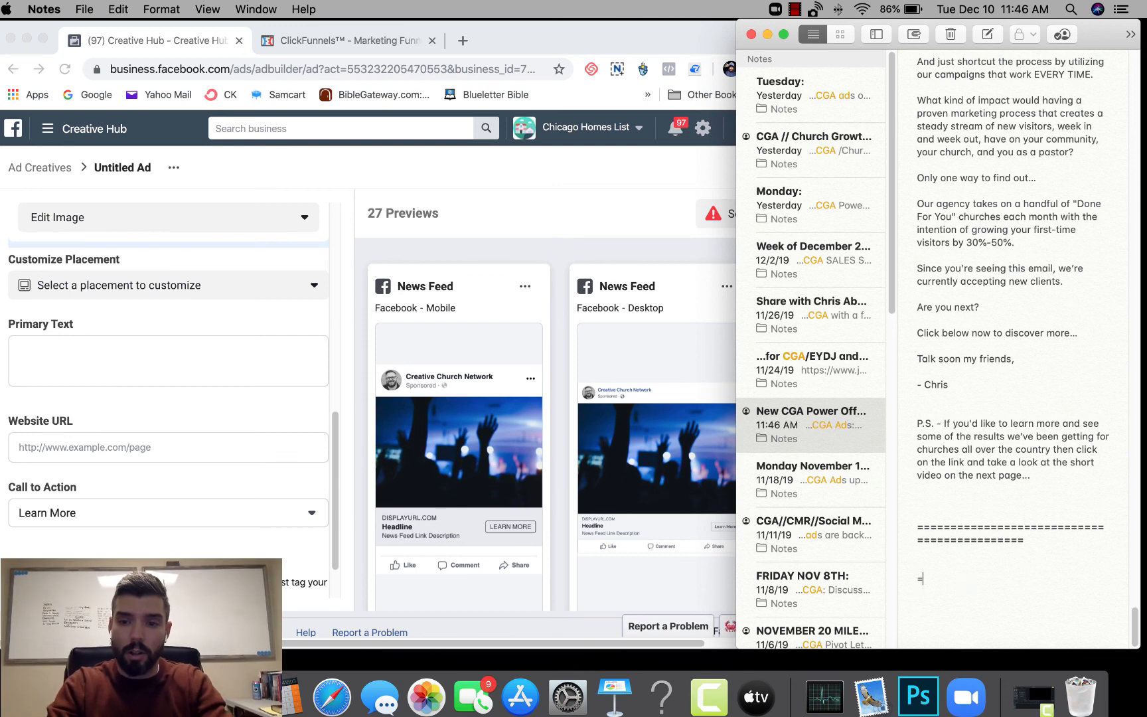
type("=(Pastors")
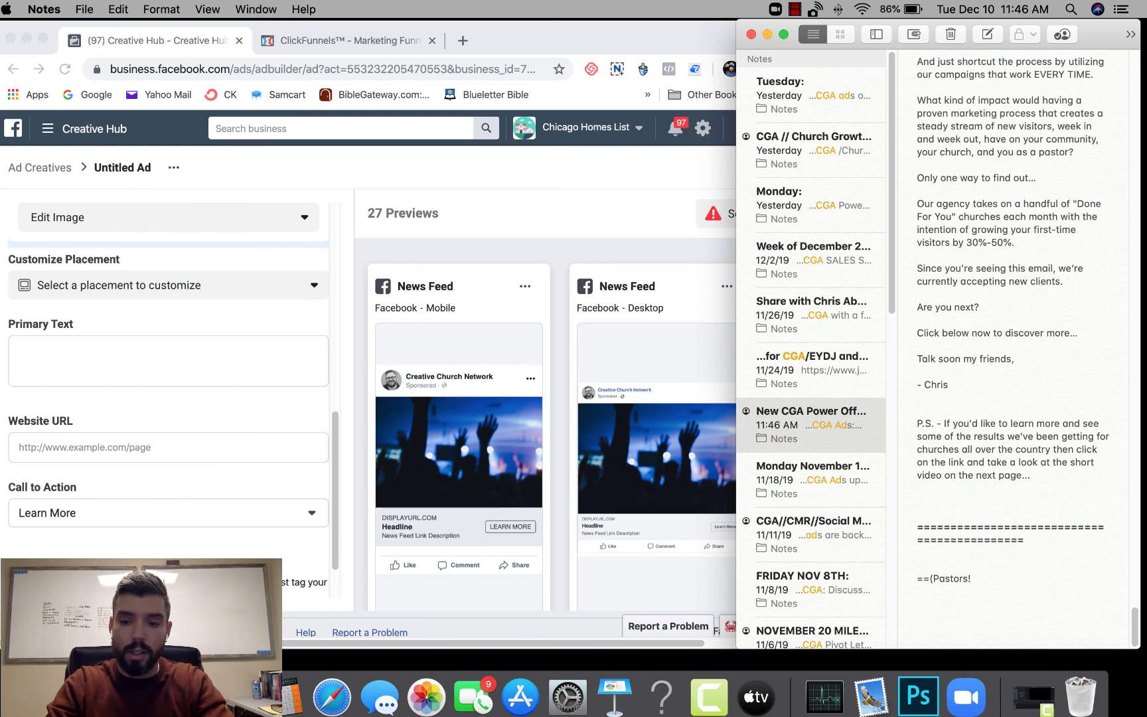
type("!)")
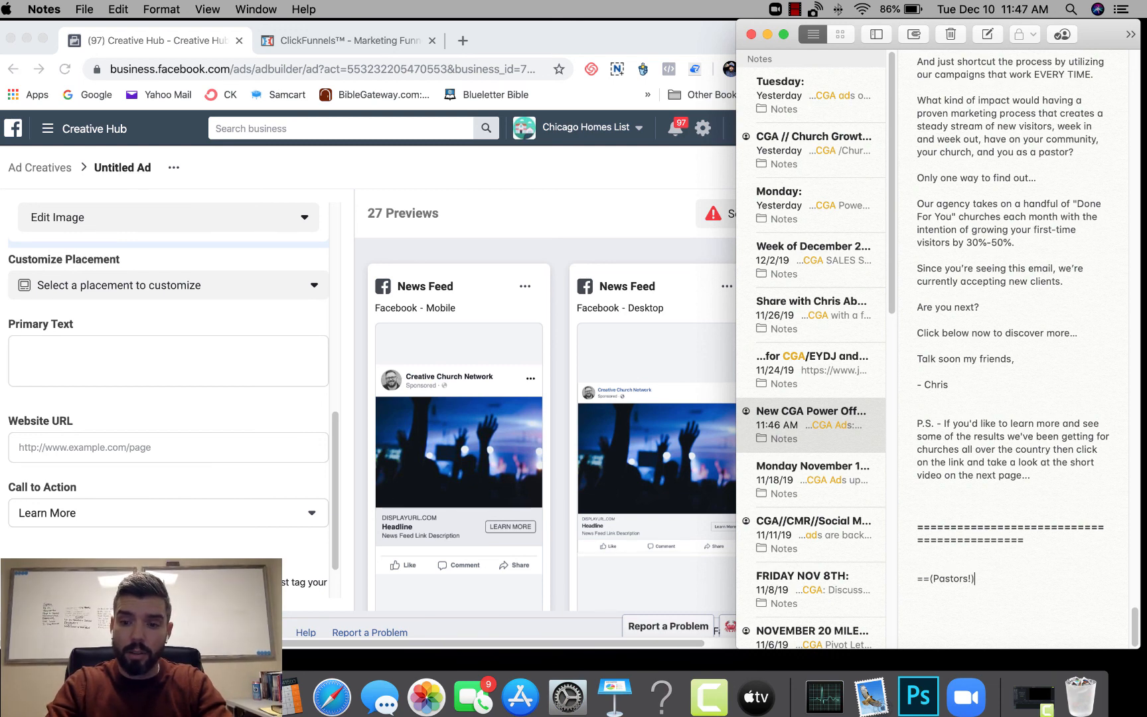
type("===")
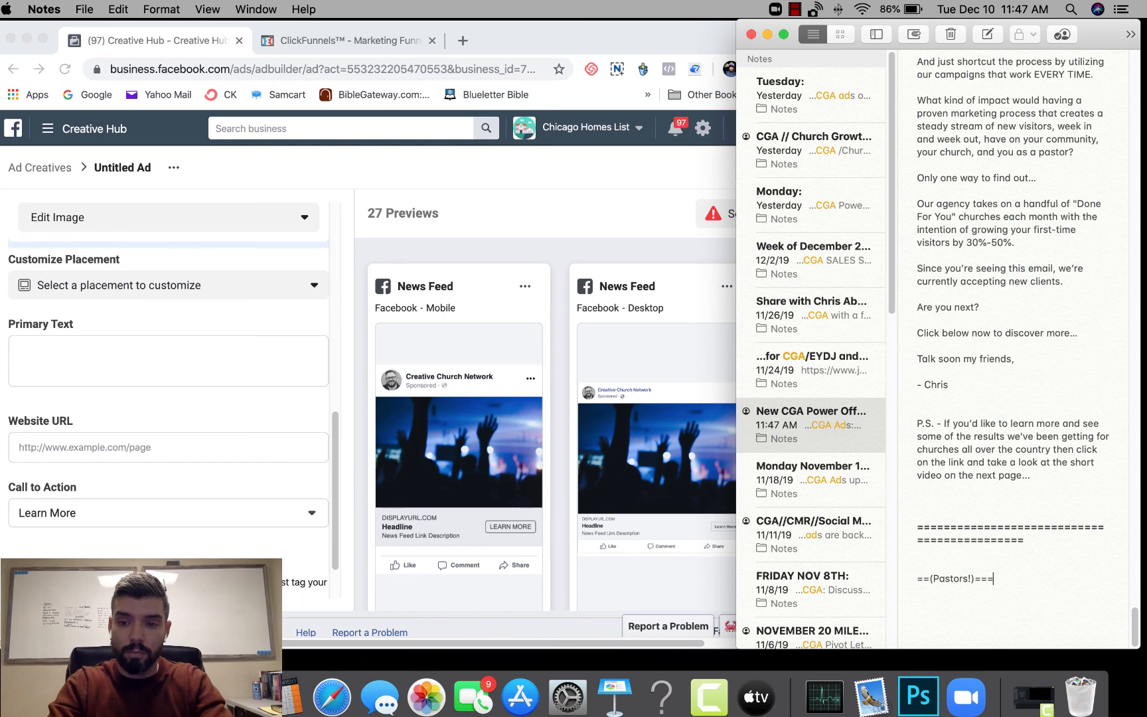
key("Return")
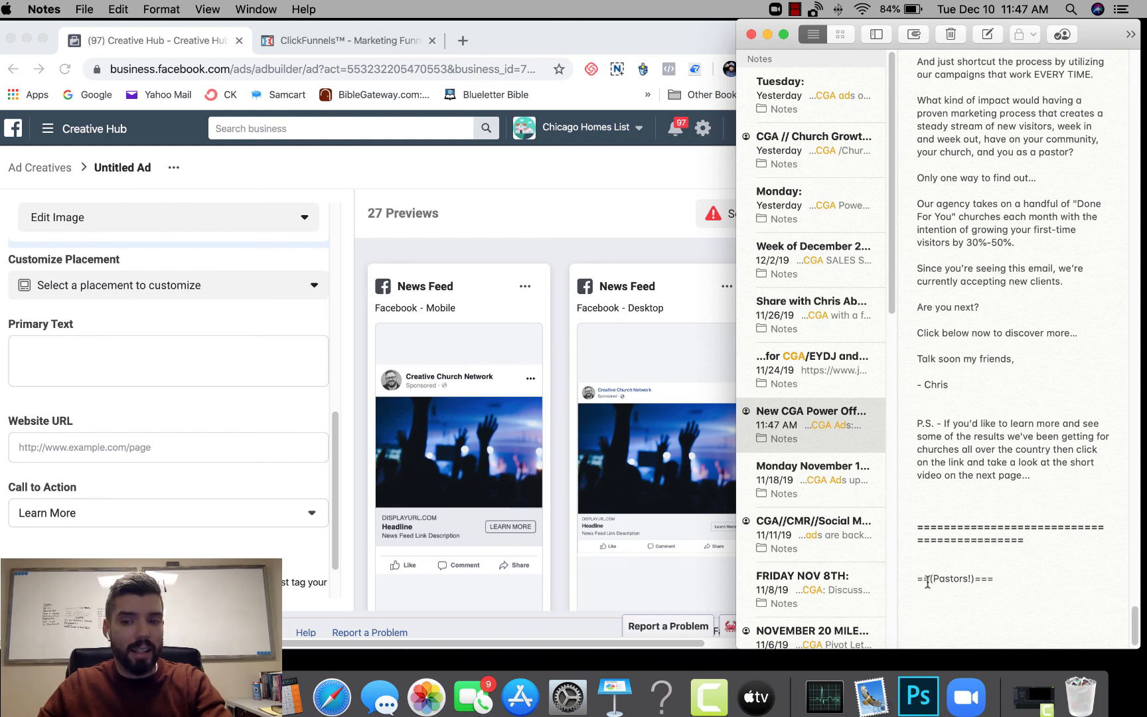
type("=")
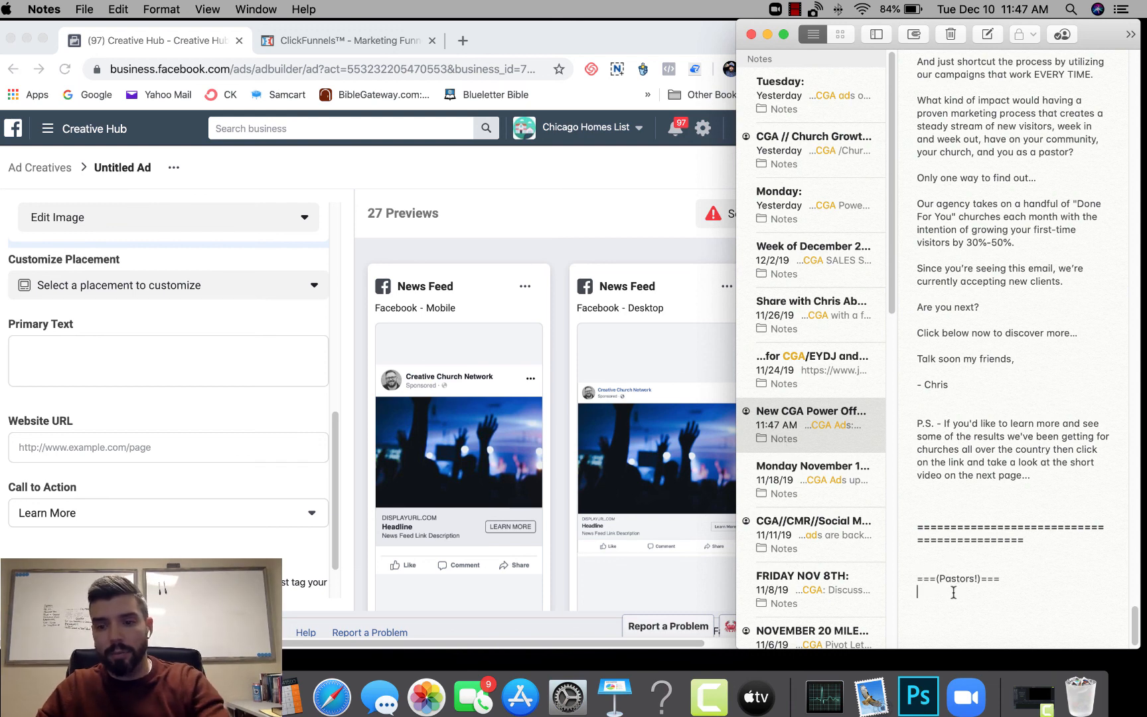
type("Your")
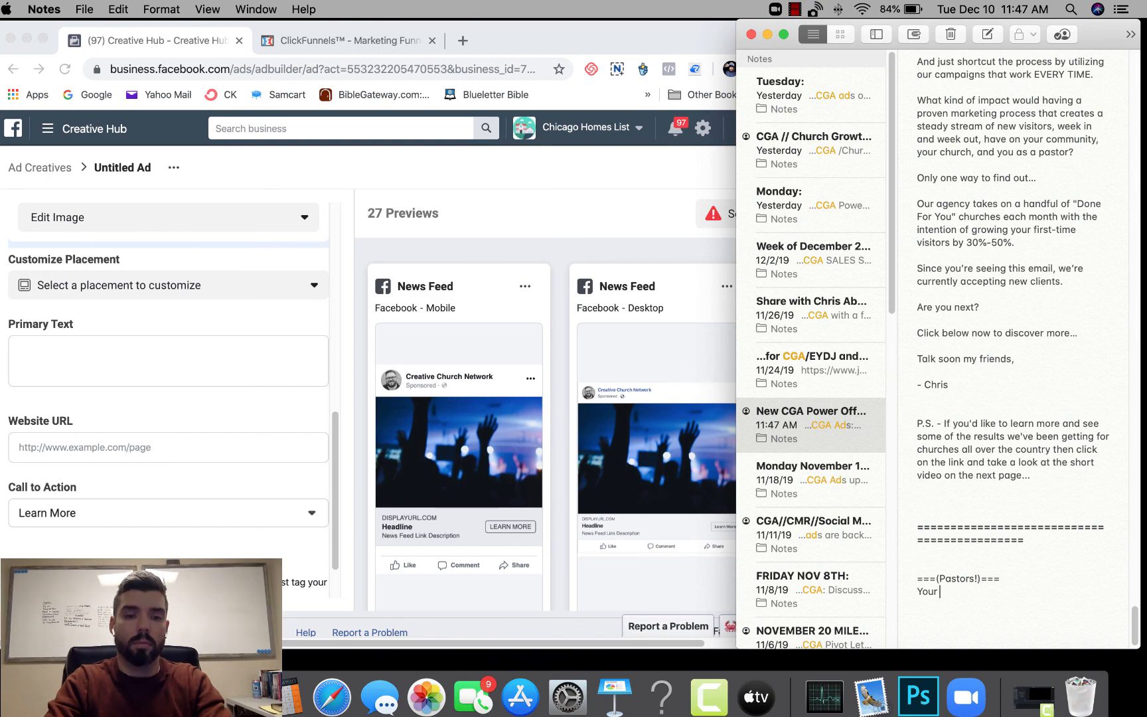
type(" church is unique, you can't have a \"one-size-fits-all\" social media marketing st")
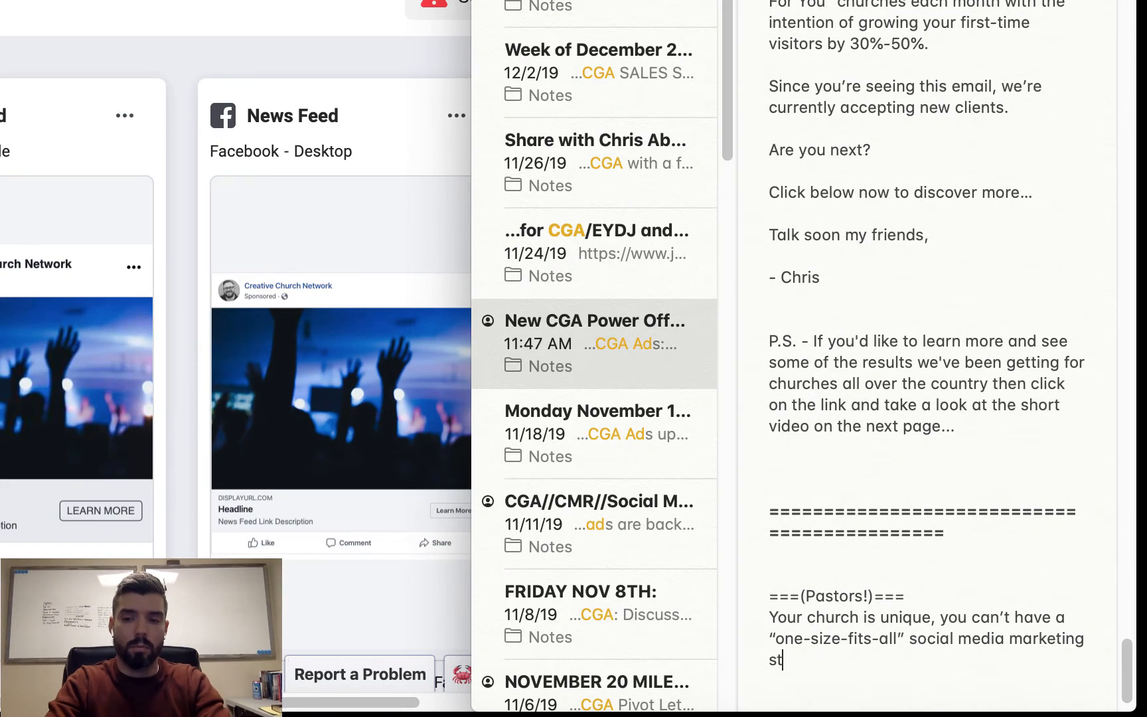
type("rategy...")
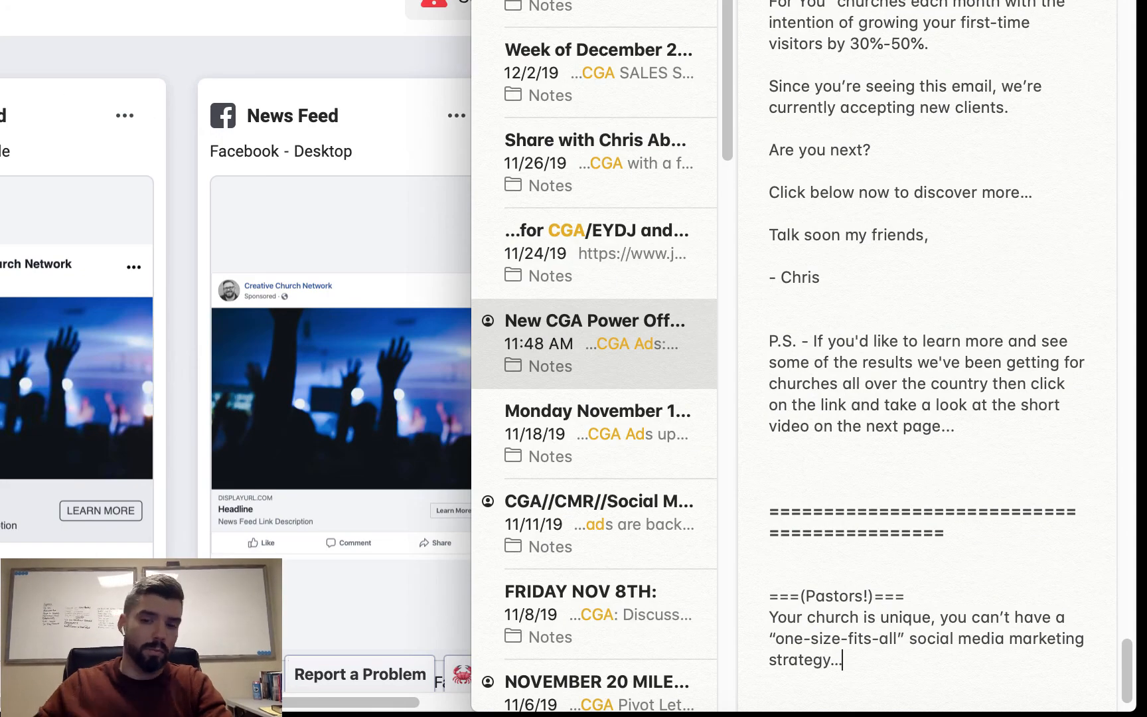
- Write "Your church is unique, you can't have a “one-size-fits-all” social media marketing strategy..." under the heading and widen the Notes window
left_click_drag(472, 409, 331, 409)
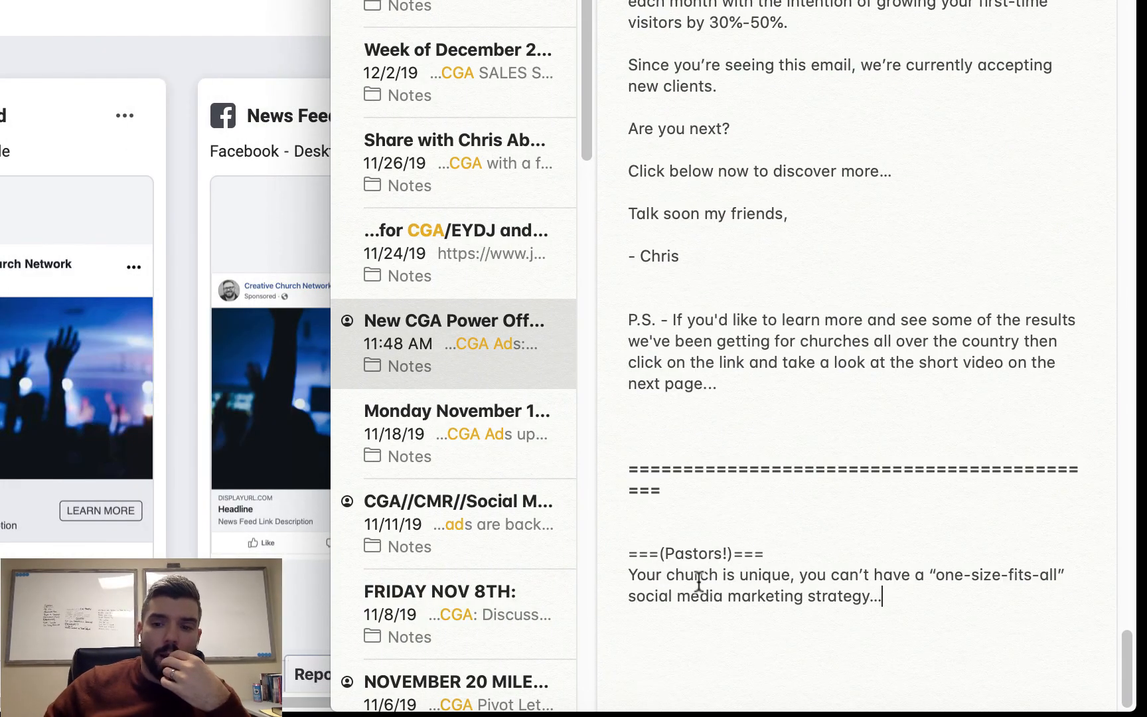
- Turn the start of the ad copy line into the question "Is your church unique?"
left_click(636, 575)
key("BackSpace")
type("Is y")
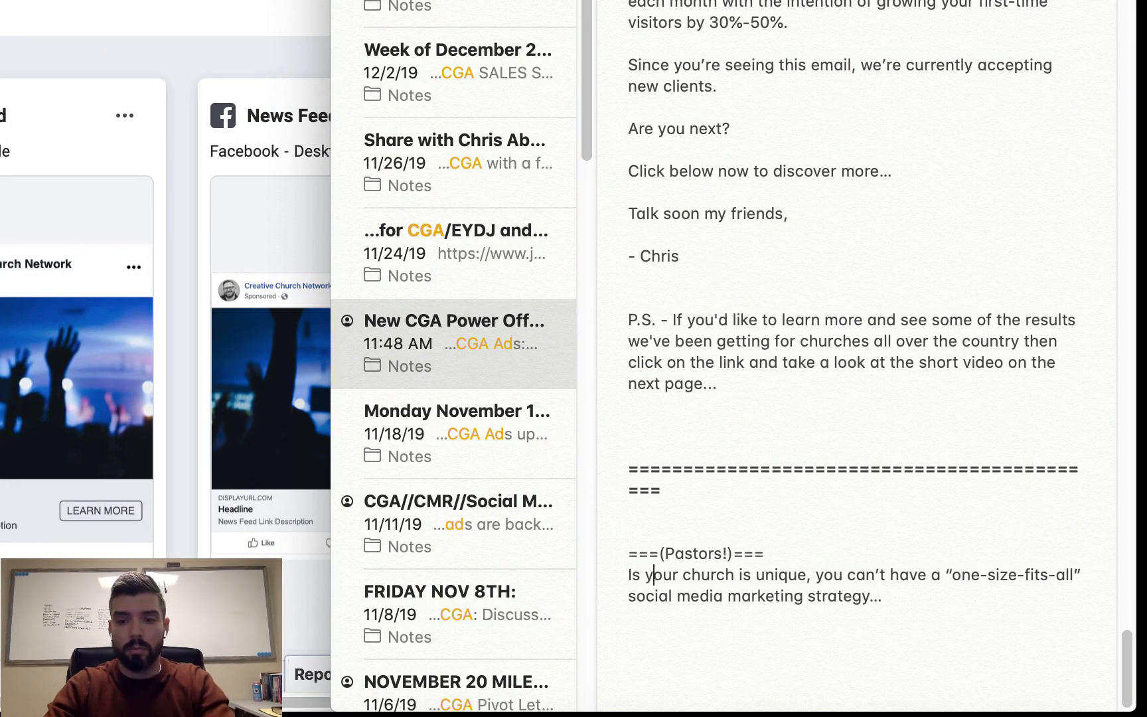
left_click(757, 575)
key("BackSpace")
key("BackSpace")
key("BackSpace")
left_click(798, 575)
key("BackSpace")
type("?")
- Reword the rest of the line as "Then a one “one-size-fits-all” social media marketing strategy just won't get the job done..."
type("Then a one")
left_click_drag(928, 575, 850, 597)
type(" just won't get the job done...")
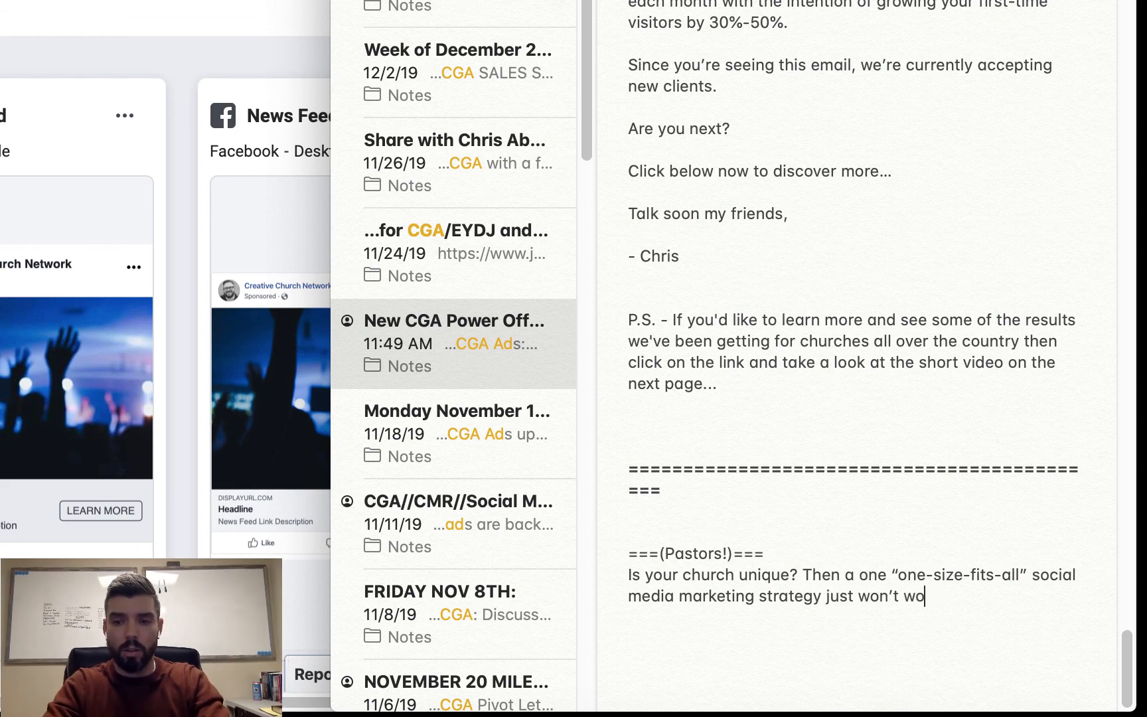
- Copy the "===(Pastors!)===" heading and opening line into the ad's primary text and check the News Feed previews
key("alt+shift+Up")
key("alt+shift+Up")
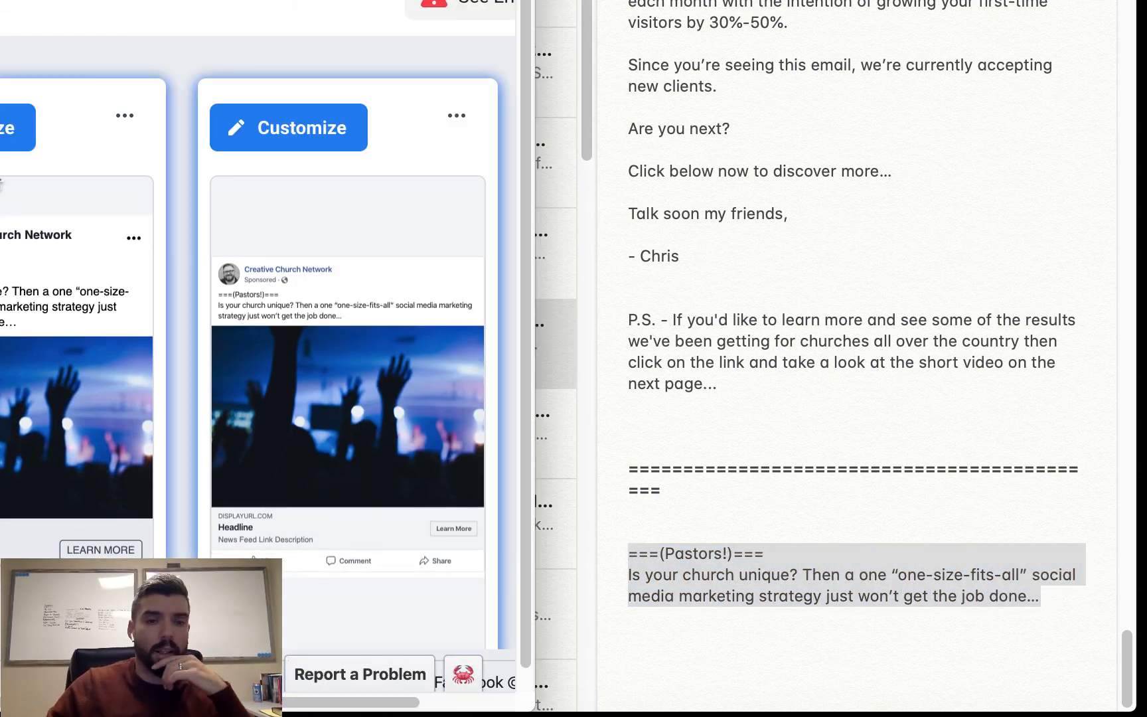
scroll(79, 323, "down", 1)
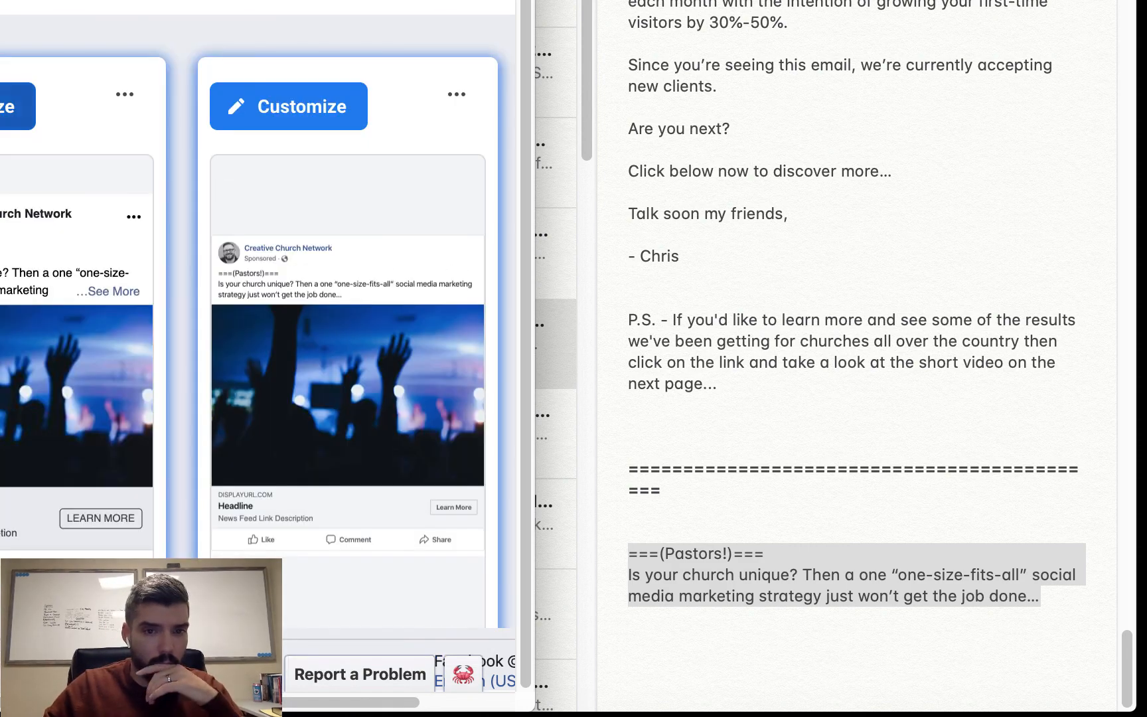
- Set the ad headline to "Want a Custom Facebook Marketing Strategy for Your Church?" and widen the browser window to check the desktop preview
left_click(6, 107)
scroll(298, 359, "left", 5)
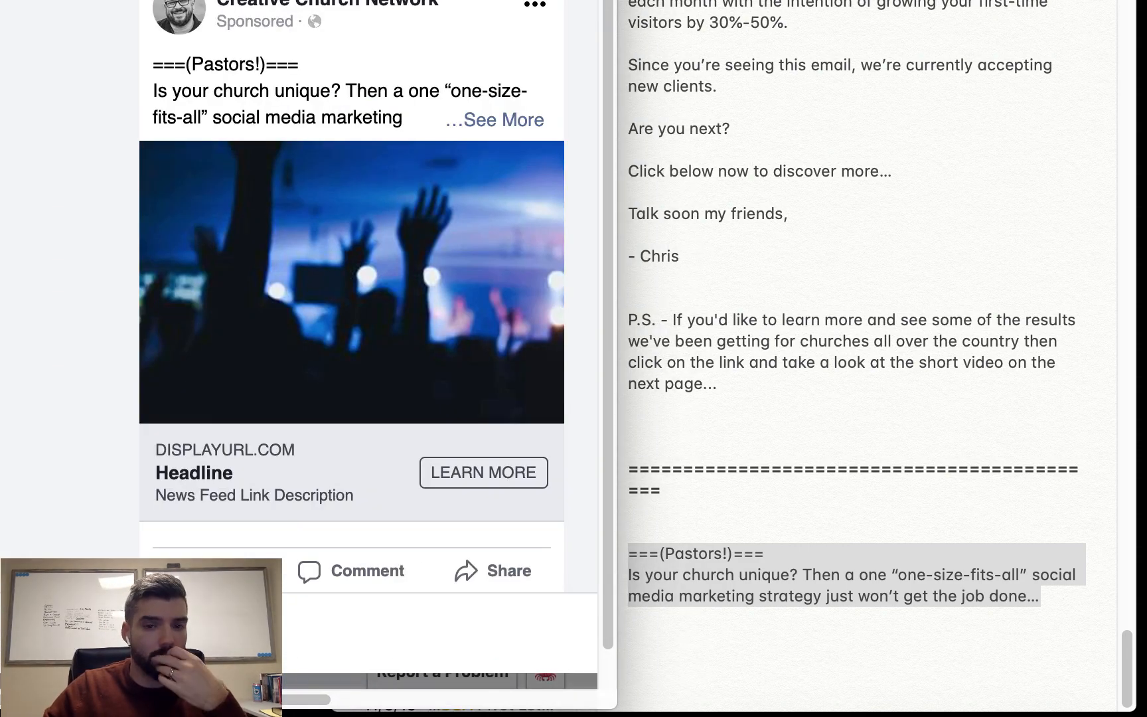
type("Want a Custom")
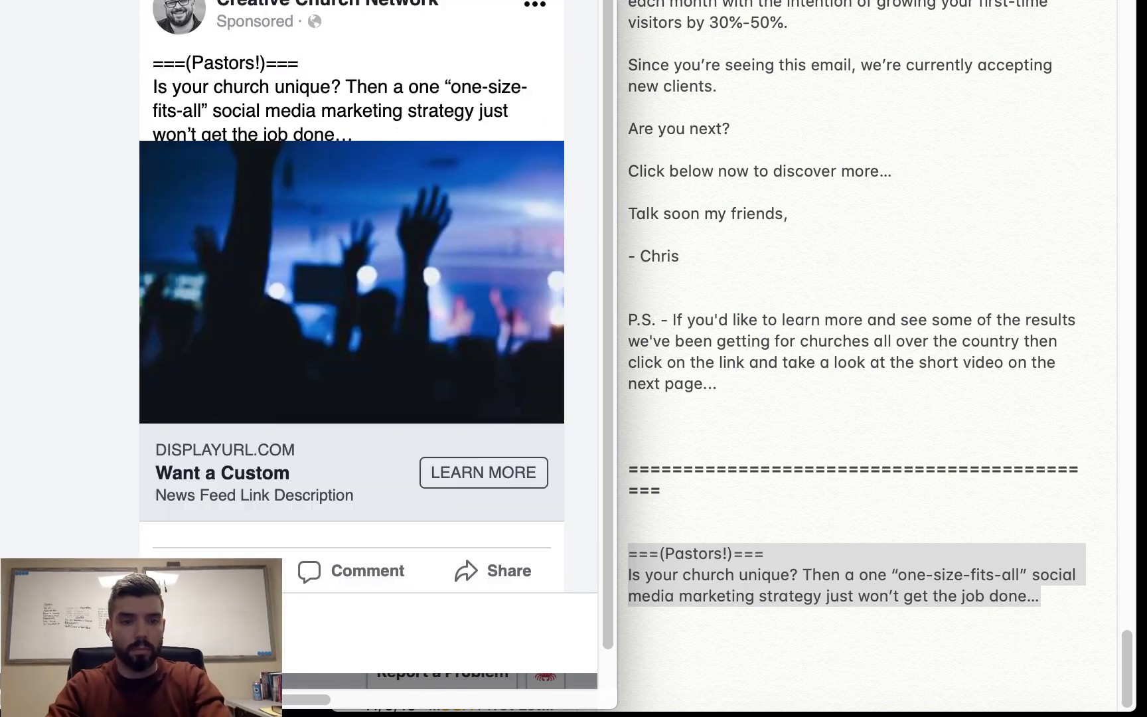
type(" Facebook Marketing Strategy for Yo…")
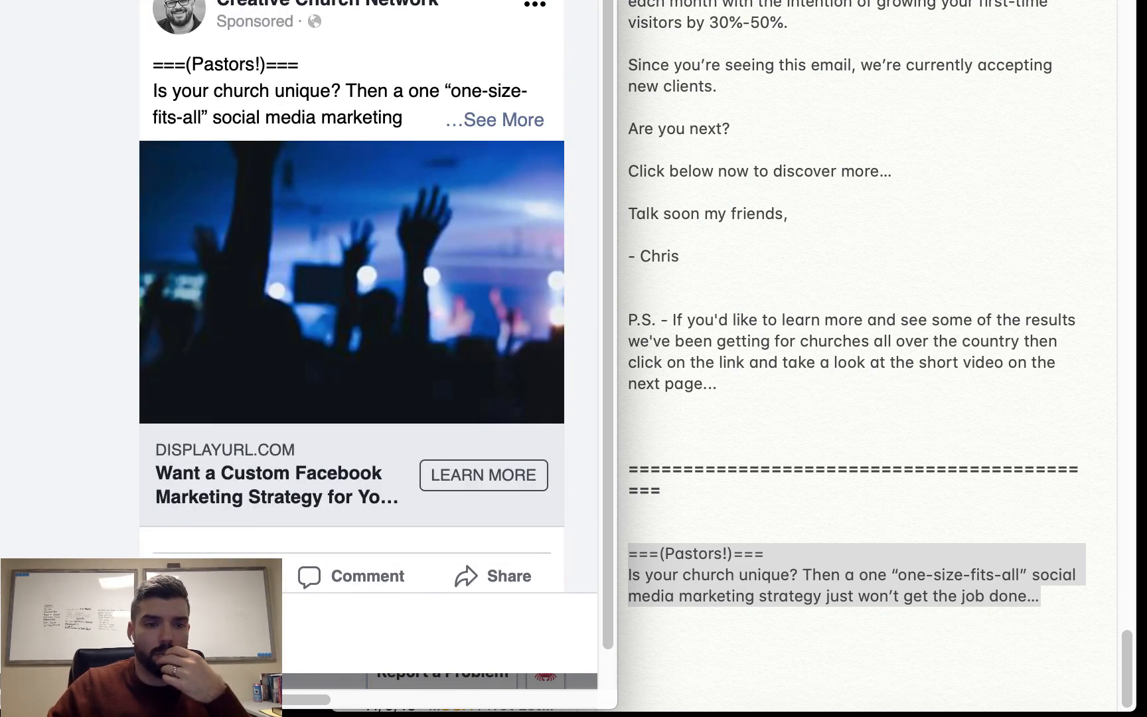
scroll(140, 174, "down", 1)
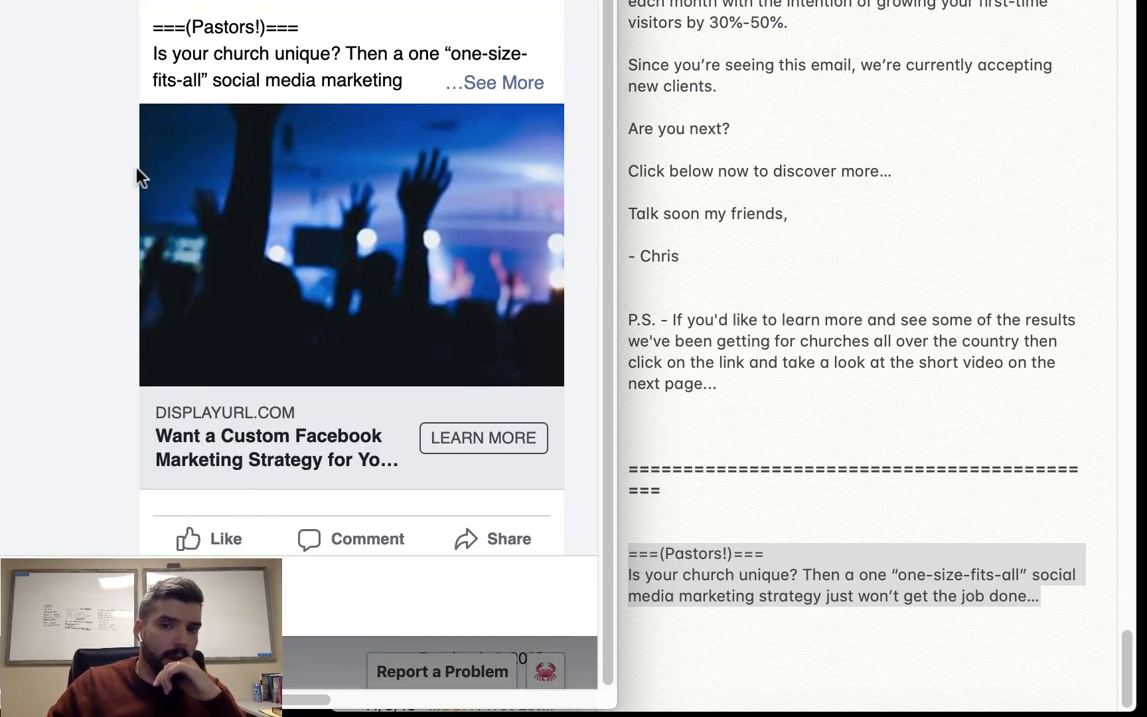
scroll(174, 429, "down", 1)
scroll(174, 429, "up", 1)
scroll(480, 91, "down", 1)
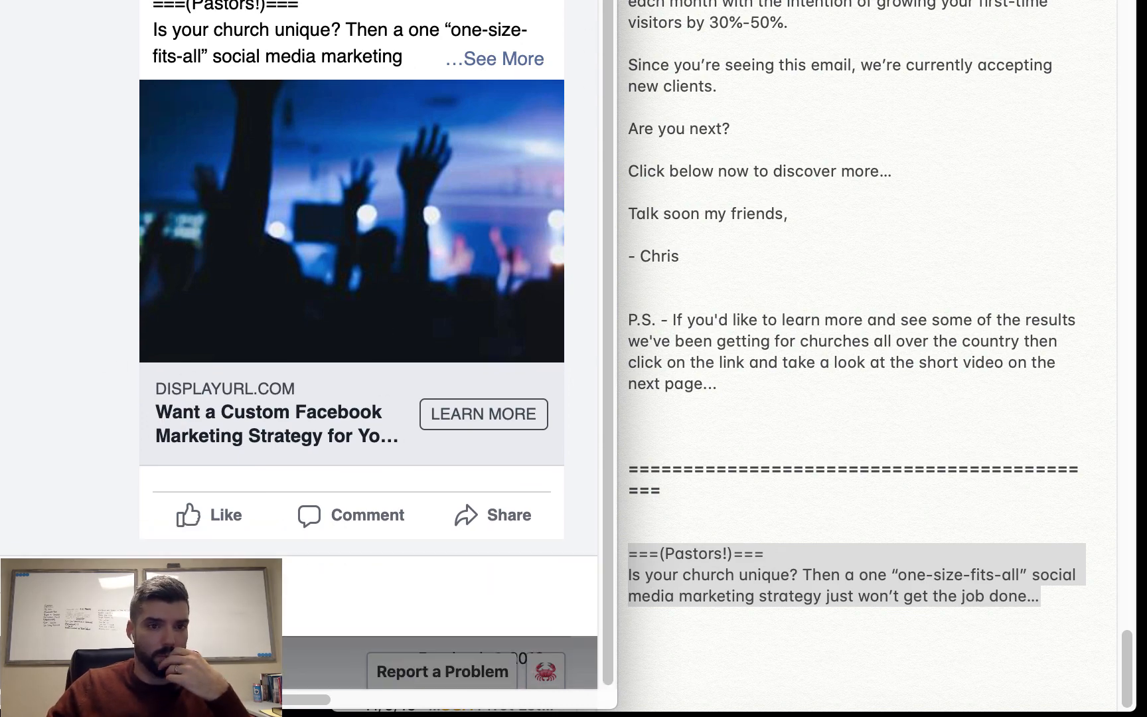
left_click_drag(617, 160, 873, 220)
left_click(840, 594)
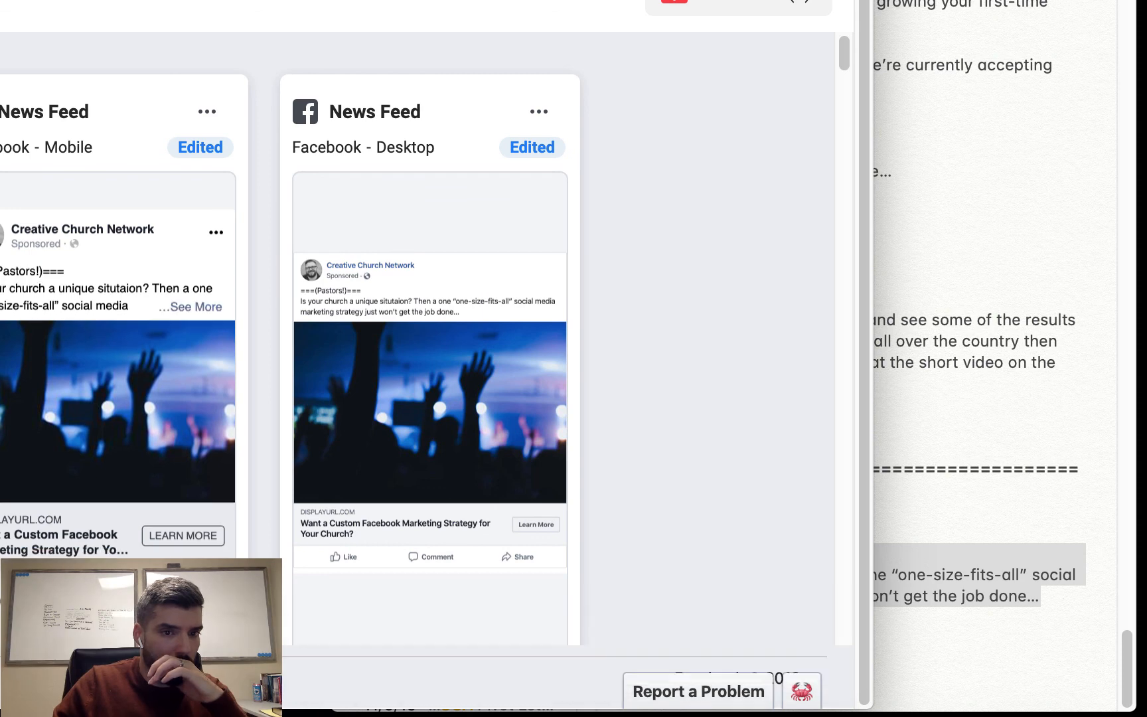
- Replace the note's opening line with "Is your church a unique situation? Then a one “one-size-fits-all” social media marketing strategy just won't get the job done..."
left_click(1009, 457)
type("===(Pastors!)=== Is your church a unique situation? Then a one \"one-size-fits-all\" social media marketing strategy just won’t get the job done…")
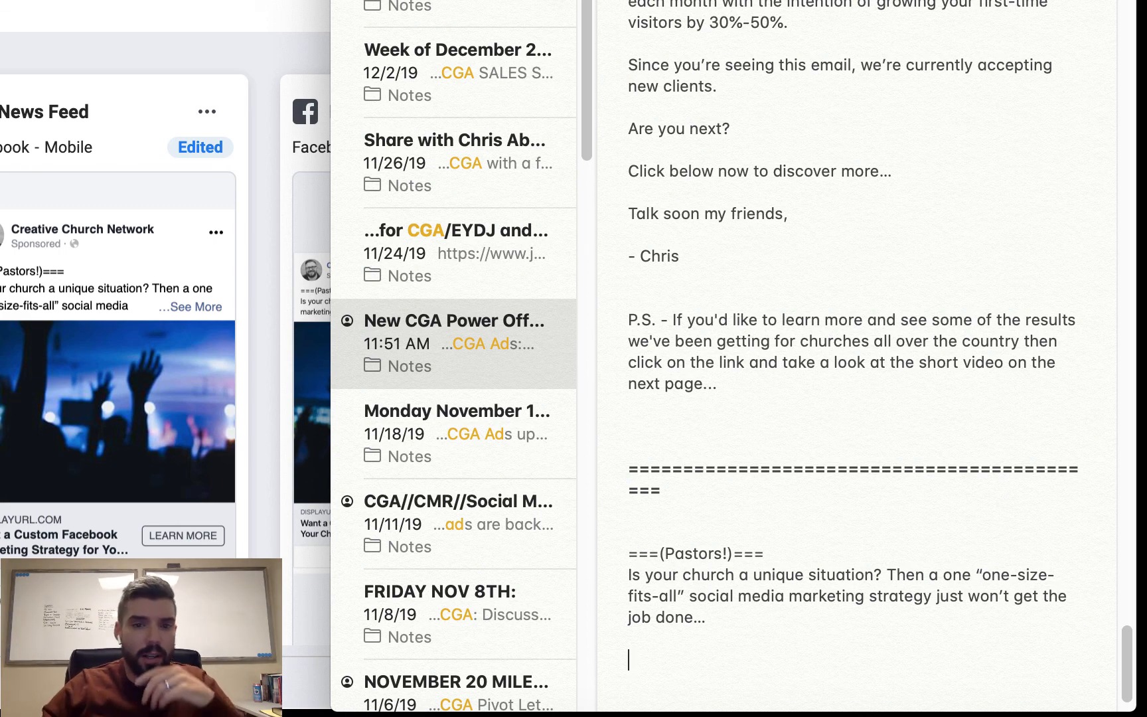
- Add "You've probably tried boosting posts, putting up “pretty” Instagram images, telling your congregation to like, share and comment... but still haven't seen any results?"
scroll(676, 629, "down", 2)
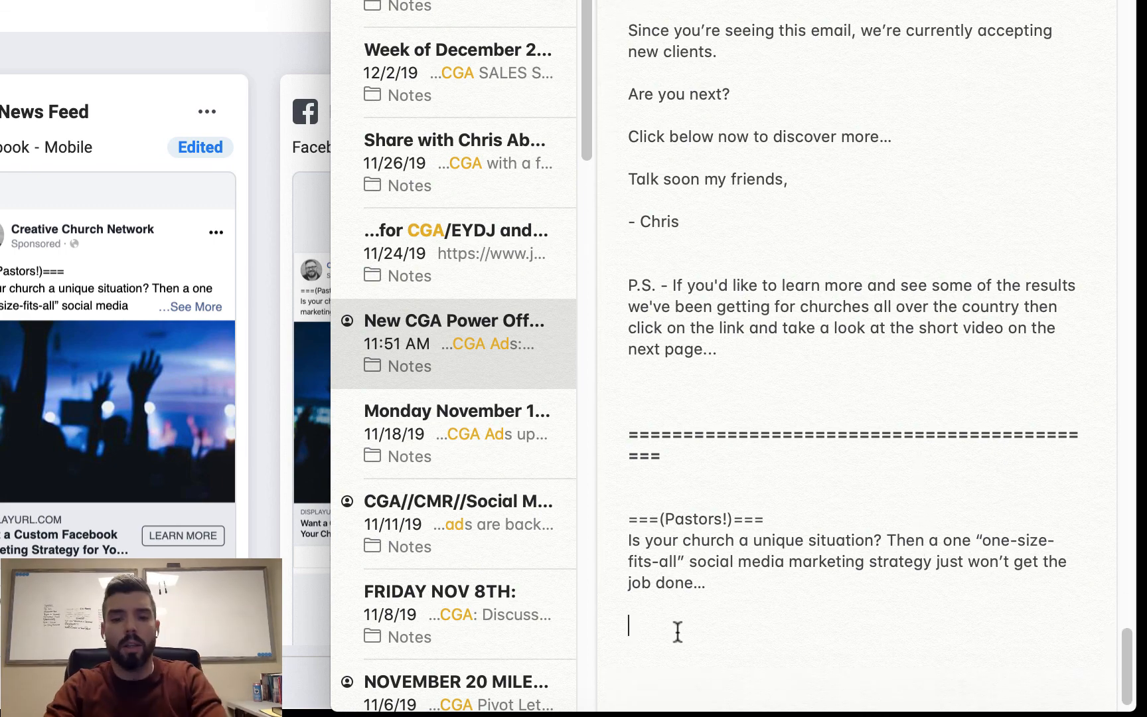
type("You've probably tried boosting posts, putting up \"")
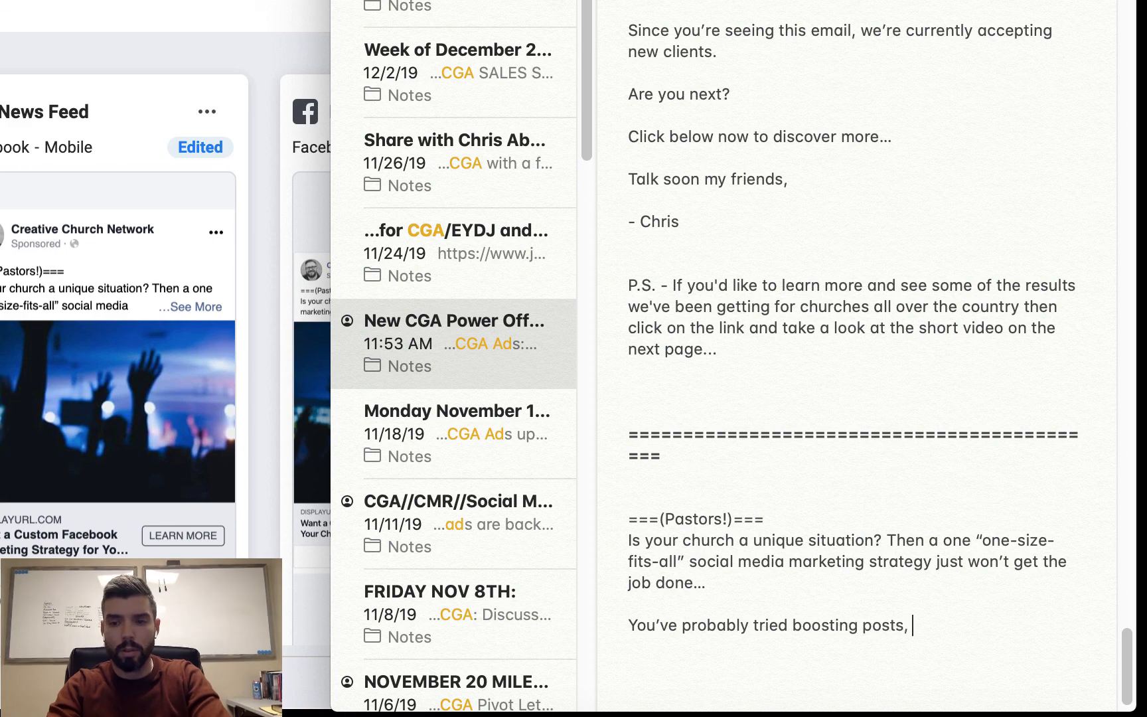
type("pretty\" Instagram images, but")
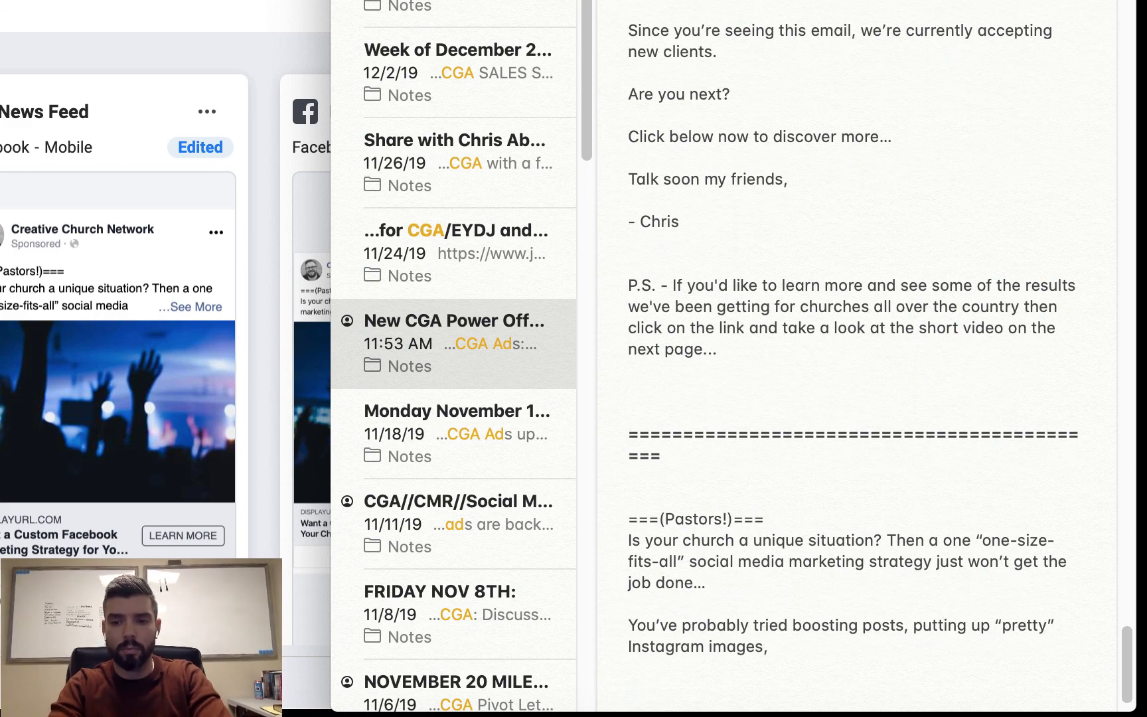
key("BackSpace")
key("BackSpace")
key("BackSpace")
key("BackSpace")
type("telling your congregation to like, share and comment on a")
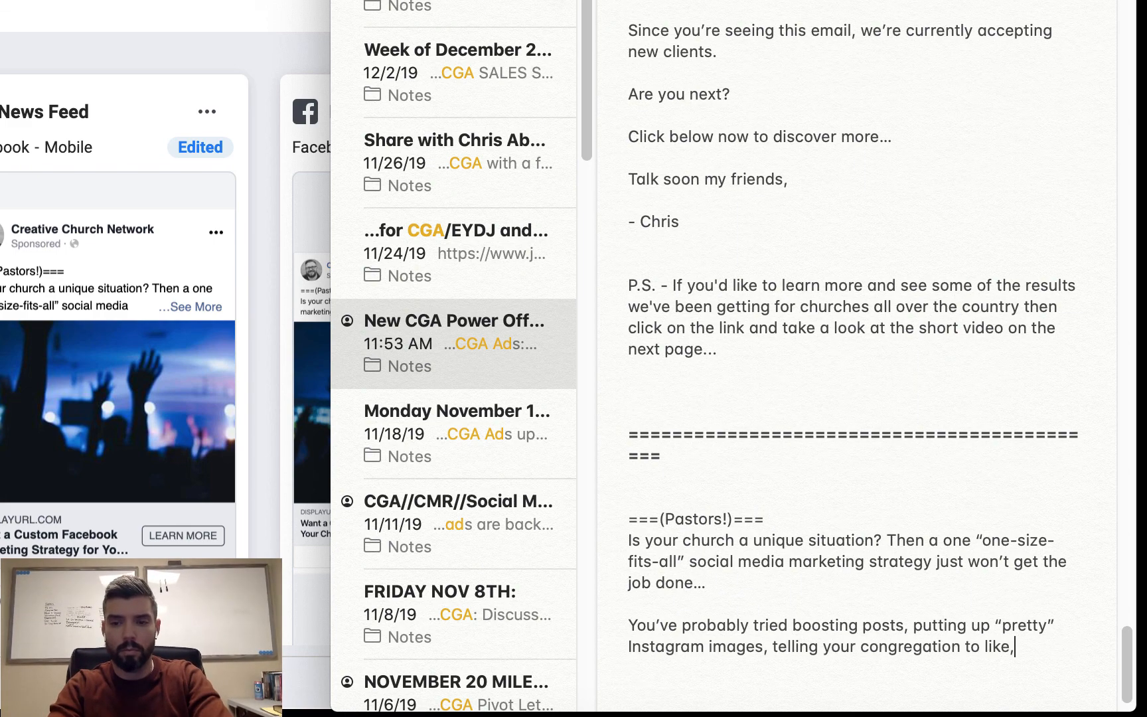
type("ll your posts, but still haven't seen any results?")
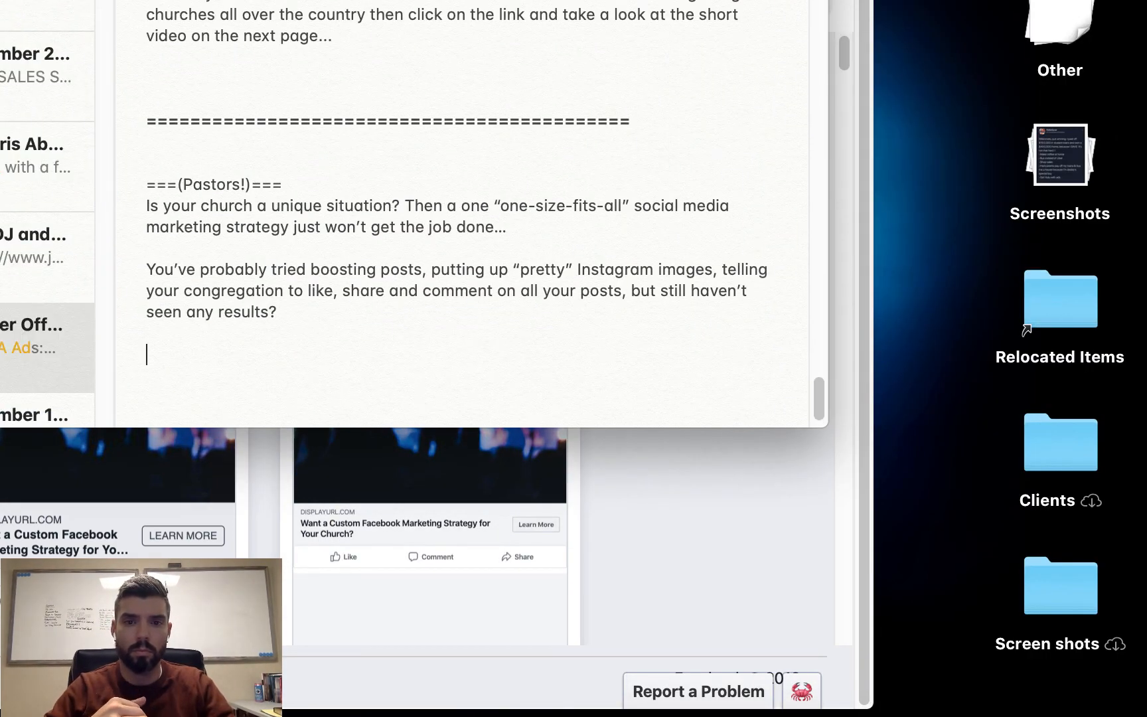
- Add the line "We all know we SHOULD be doing more as far as Social Media Marketing goes..." to the ad copy
type("We all know we SHOULD be doing more as far as Social Media ")
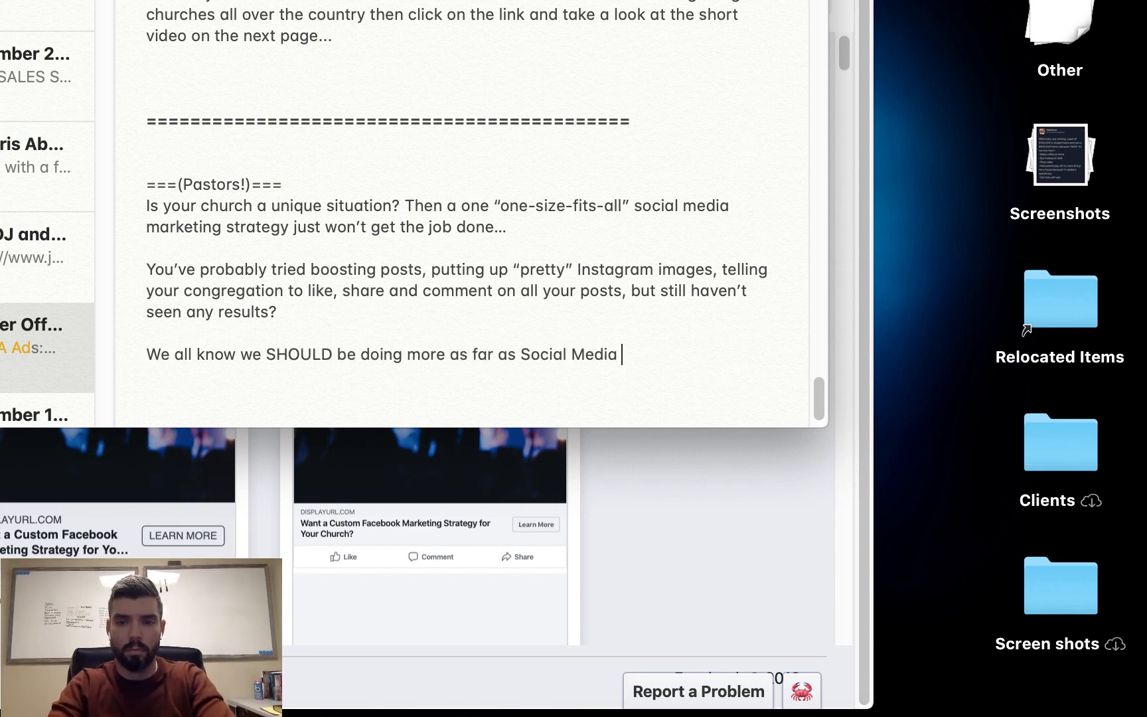
type("Marketing goes...")
key("Return")
key("Return")
- Add the line "It's where all the kids (and adults!) are at, it's where today's ATTENTION is at..." to the ad copy
type("It's where all the kids (and adults!) are at")
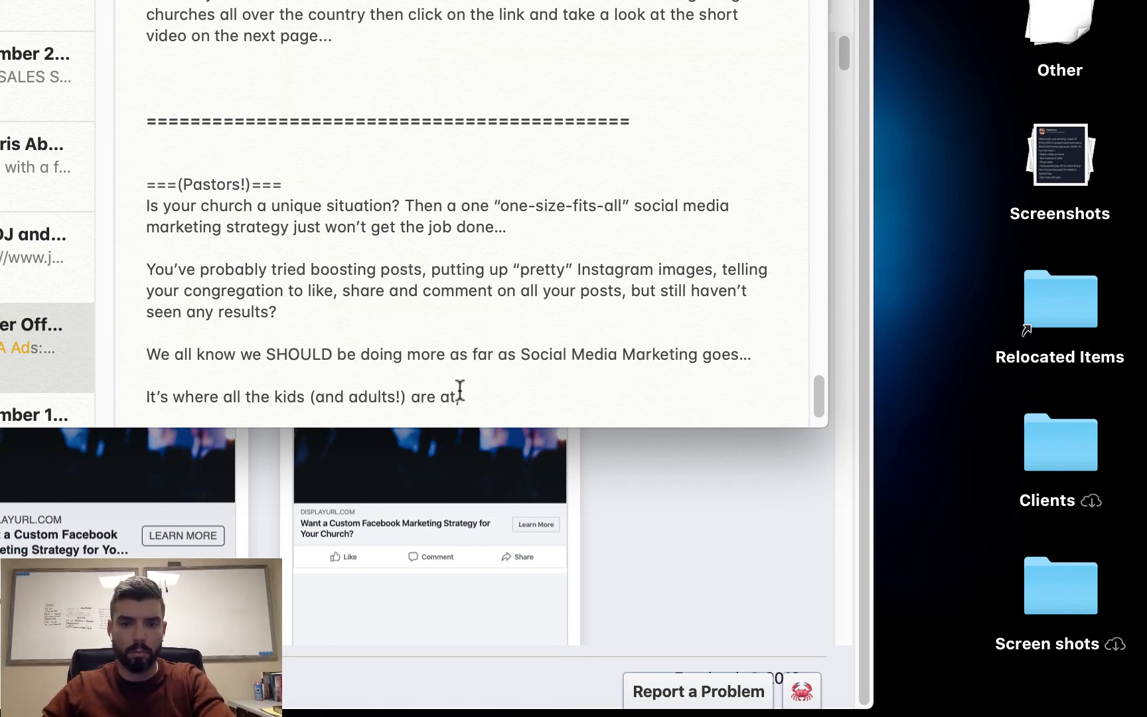
type(",")
type(" it's where today's ATTENTION is at...")
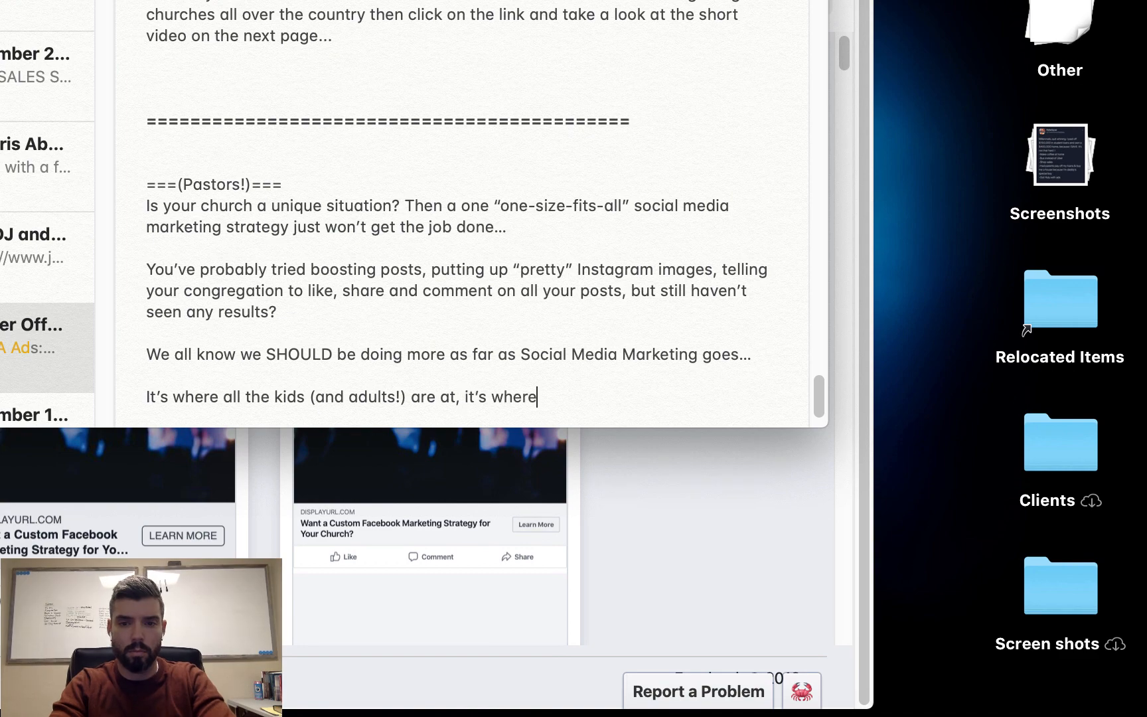
- Add the question "But why isn't it working for churches?" and the answer "Because churches have been doing it all BACKWARDS."
key("Return")
key("Return")
type("But why isn't it working for churches?")
key("Return")
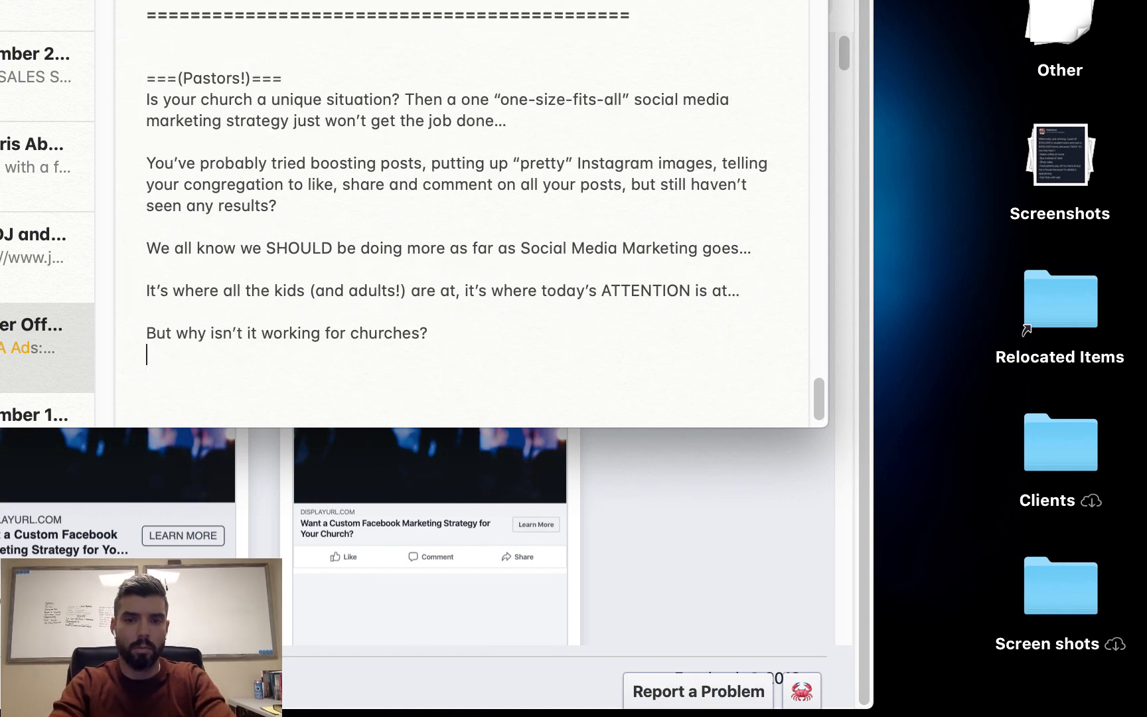
key("Return")
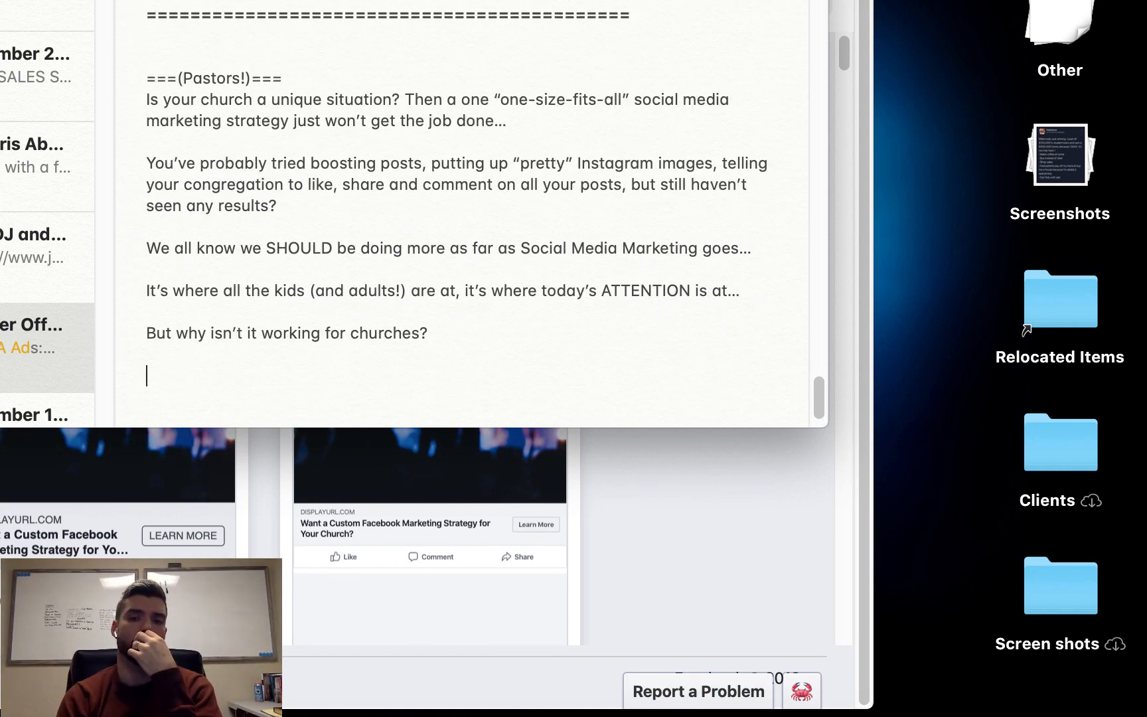
type("Because churches have been doing it all BACKWARDS.")
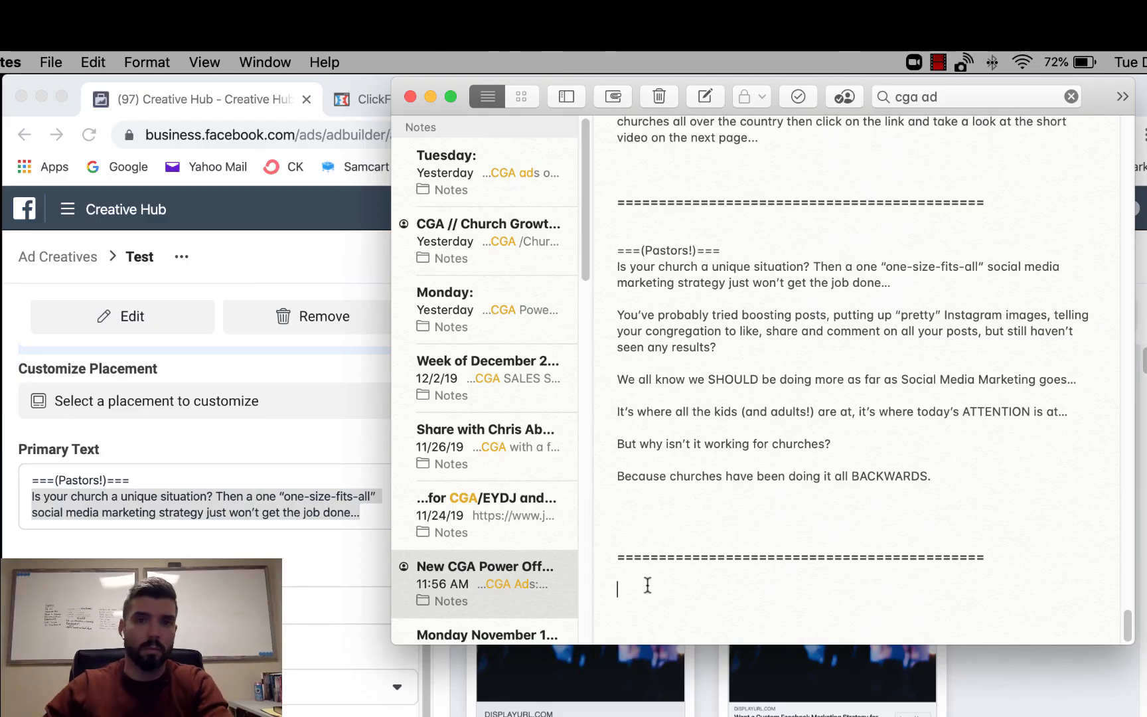
- Move the Notes window out of the way, search Google for yaytext in a new Chrome tab and open the YayText site
left_click_drag(453, 87, 398, 213)
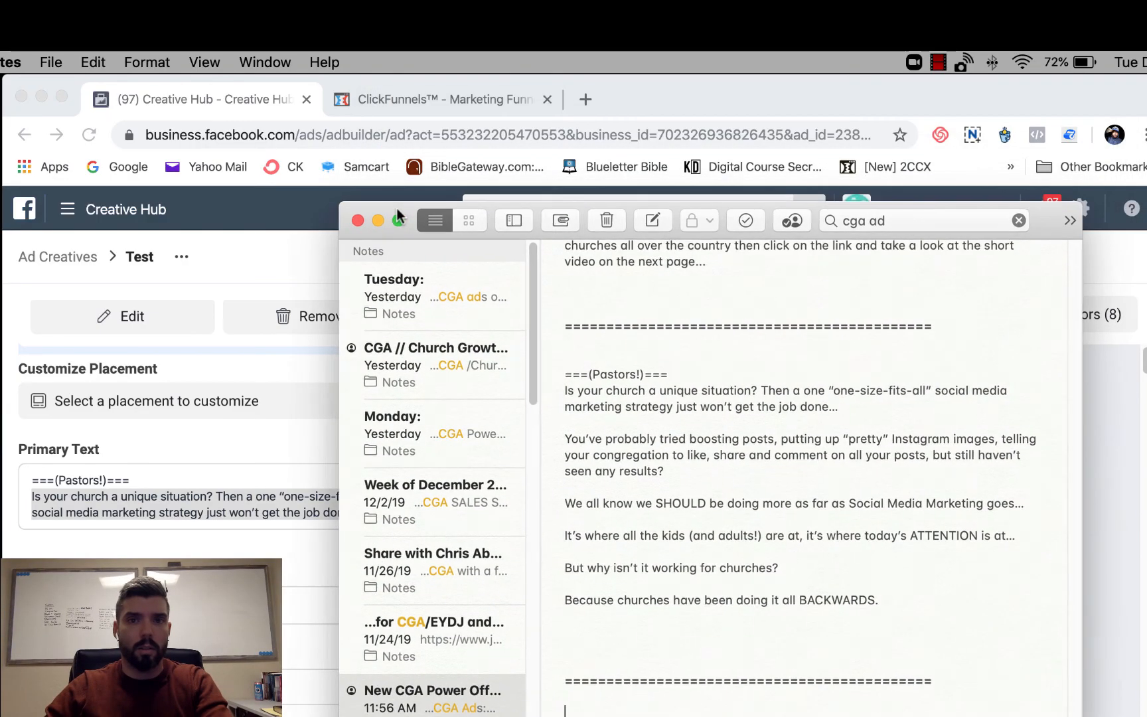
left_click(583, 101)
left_click(583, 100)
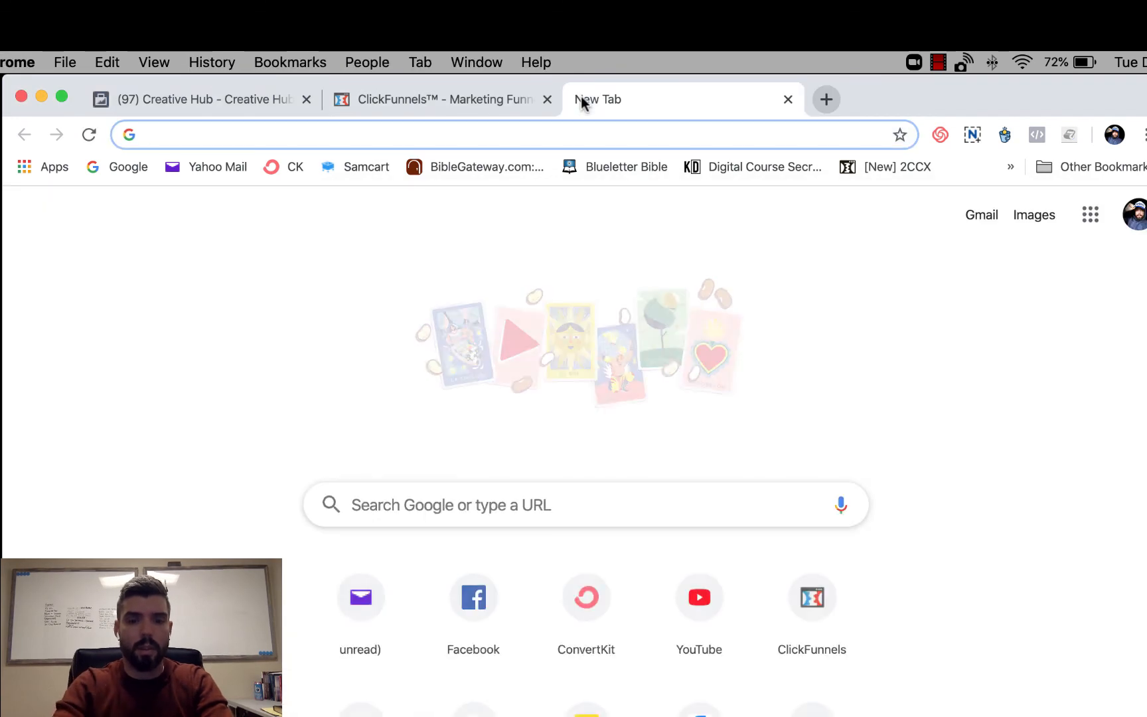
type("yaytex")
key("Return")
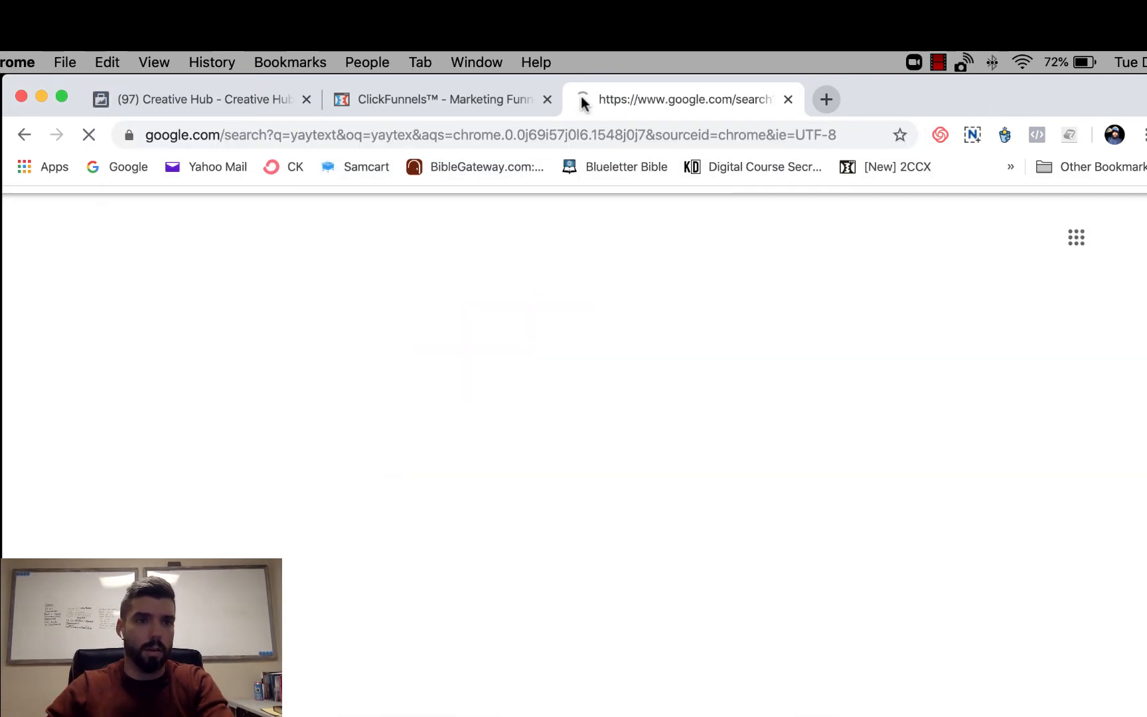
left_click(248, 417)
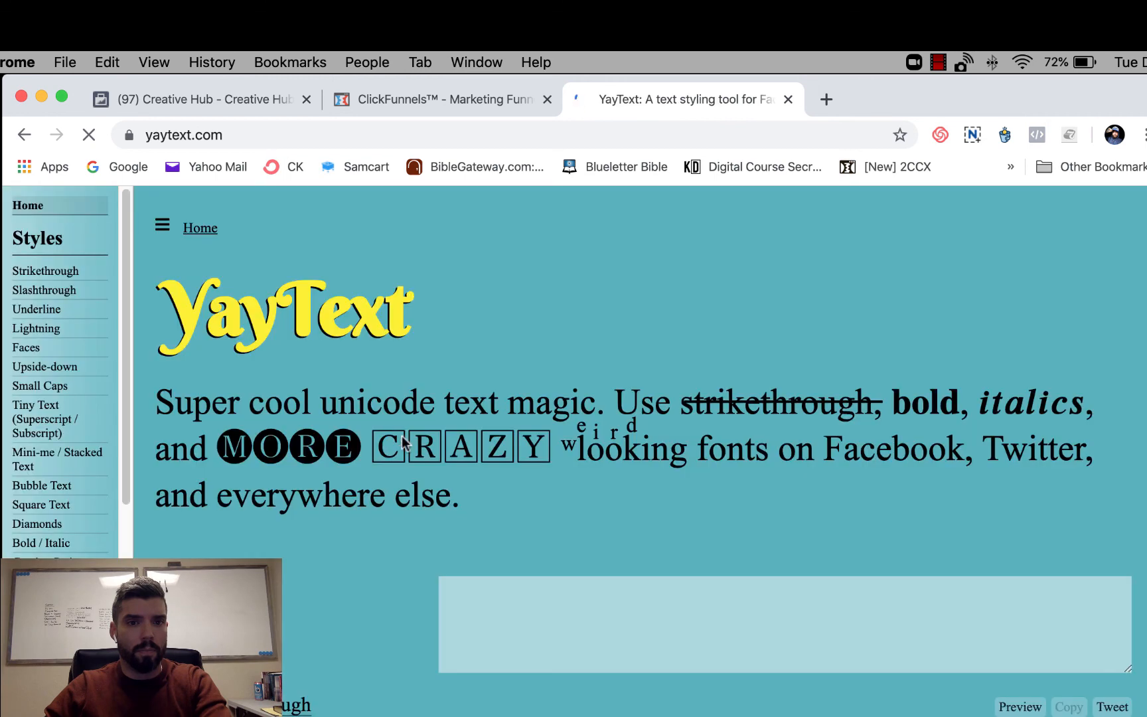
- Enter "BACKWARDS" as the text for YayText to style
scroll(535, 578, "down", 3)
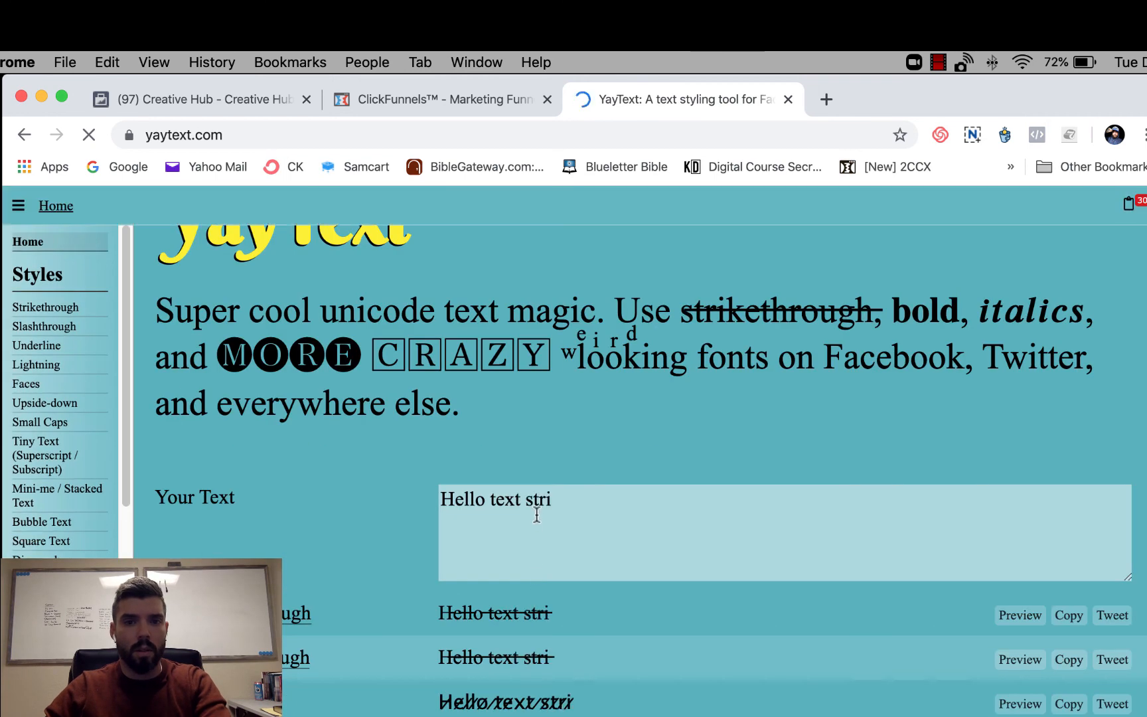
left_click(536, 514)
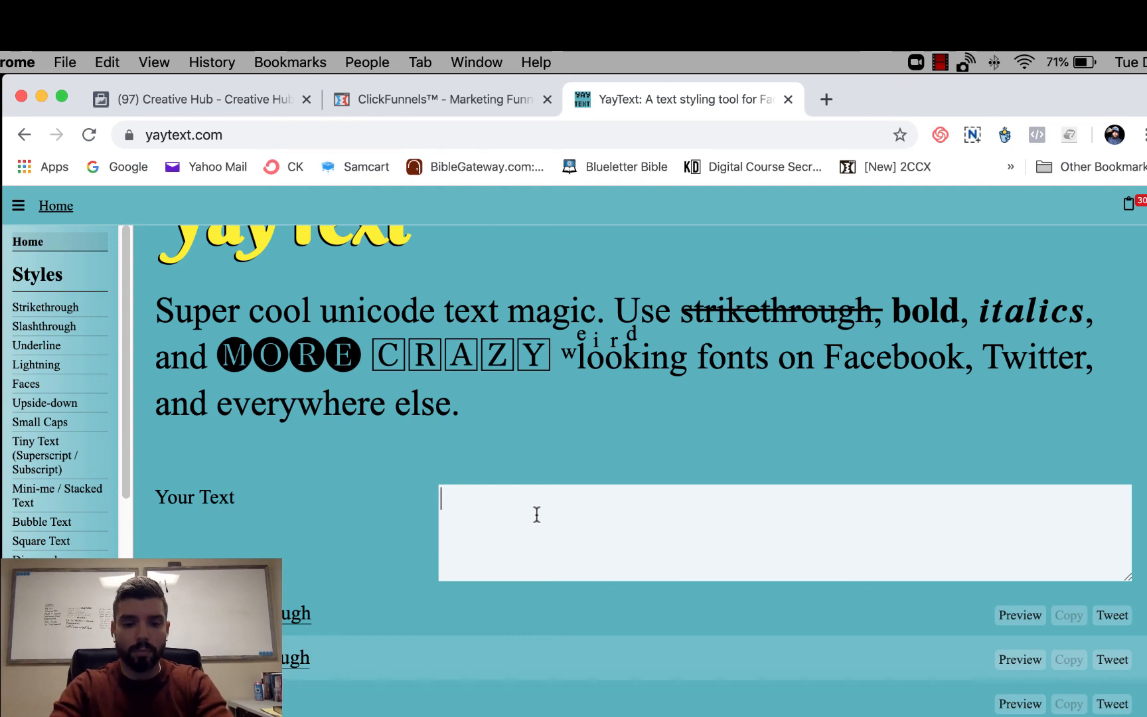
type("BACKWARDS")
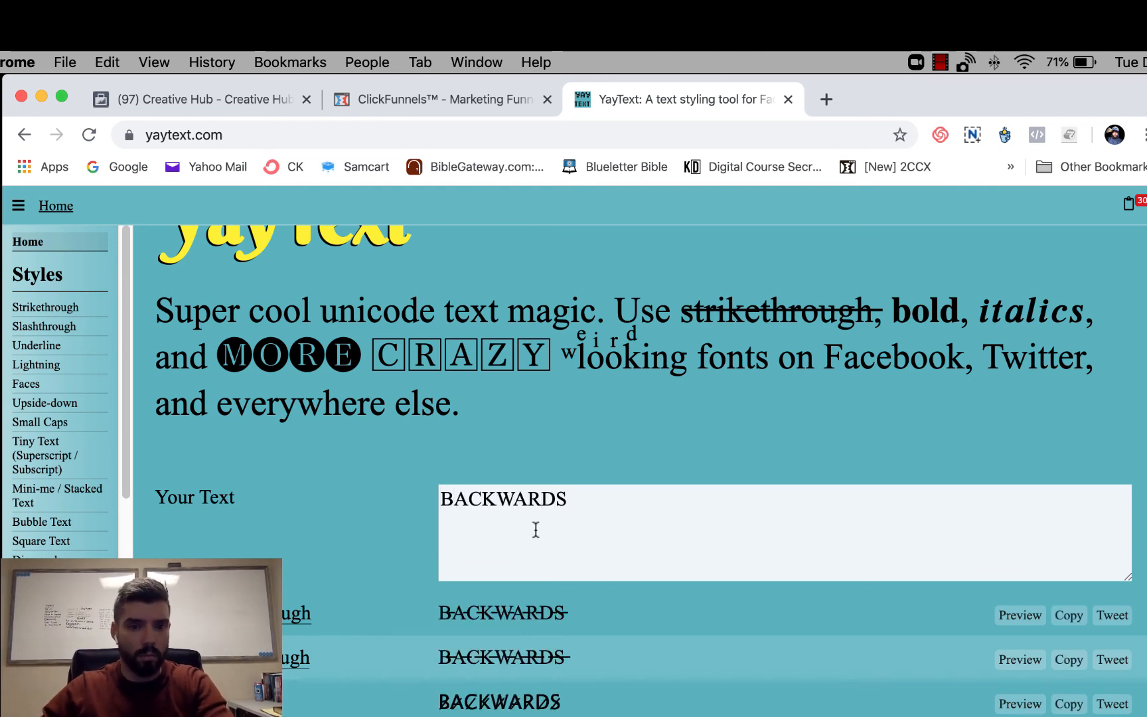
- Look through the styled versions of BACKWARDS and copy the Upside down one
scroll(557, 639, "down", 5)
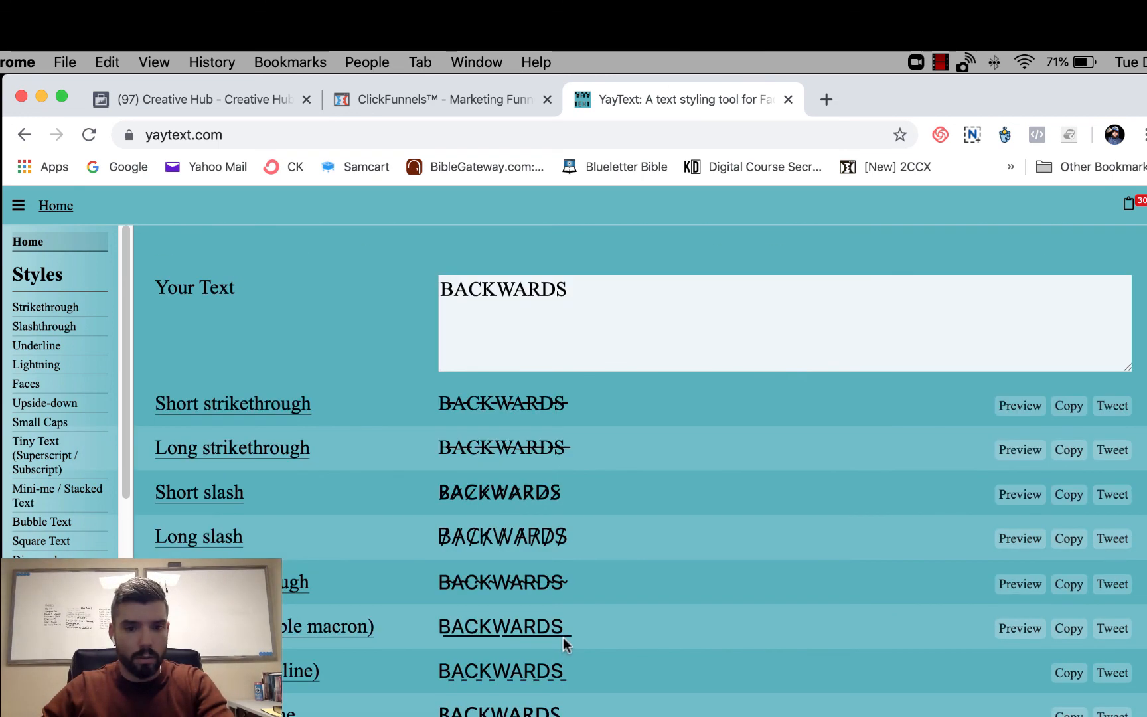
scroll(563, 637, "down", 2)
scroll(563, 638, "down", 5)
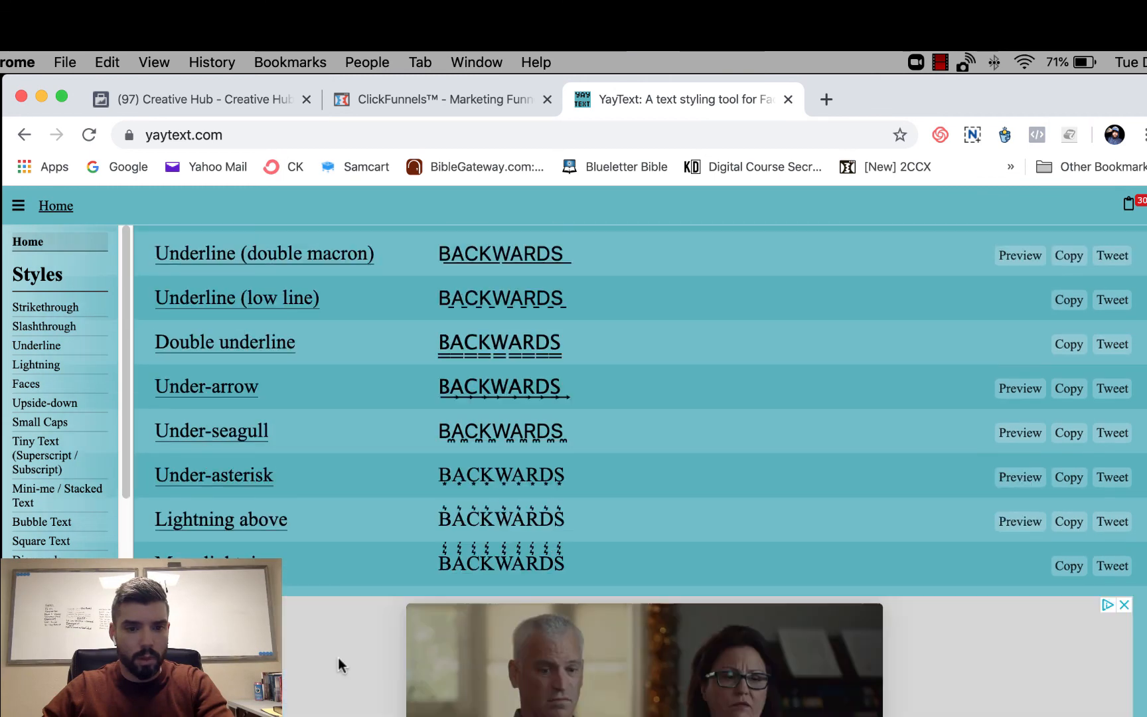
scroll(407, 468, "down", 10)
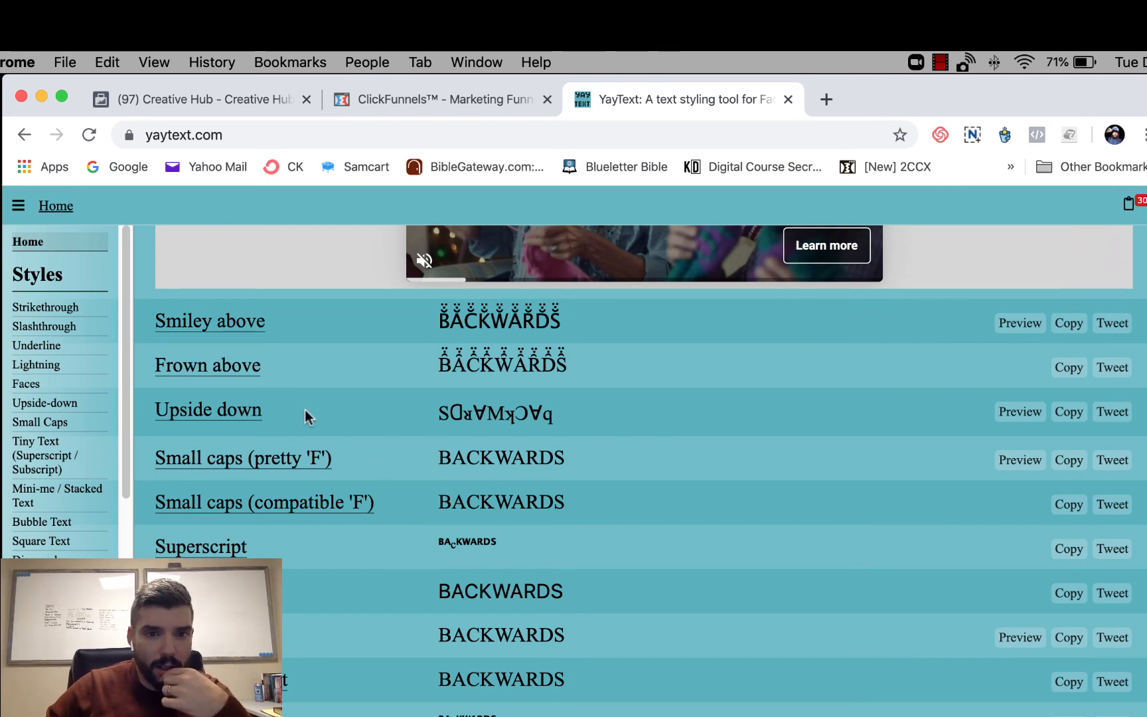
scroll(468, 498, "down", 1)
scroll(468, 498, "down", 10)
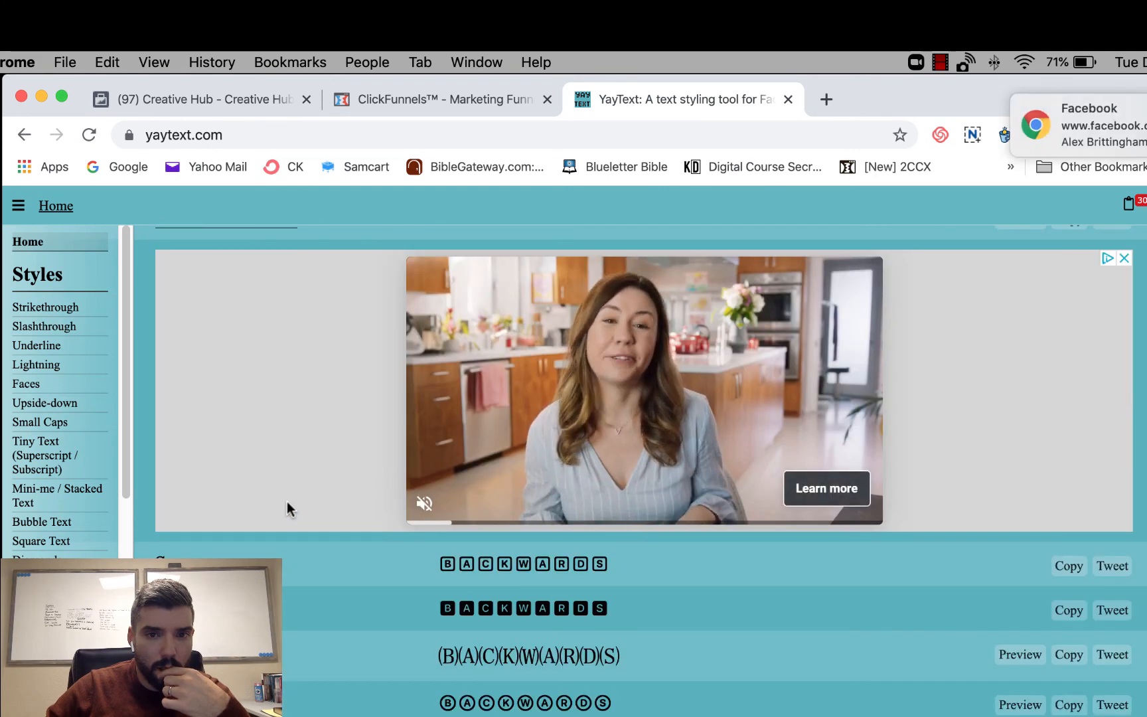
scroll(286, 502, "down", 4)
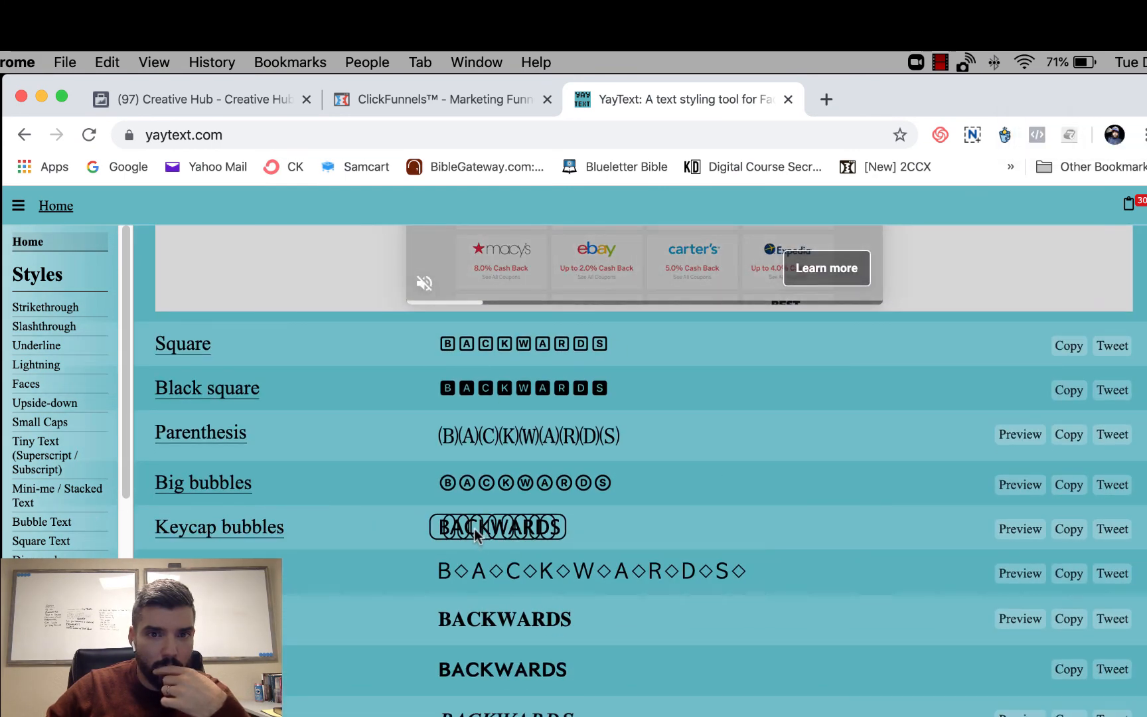
scroll(744, 517, "down", 2)
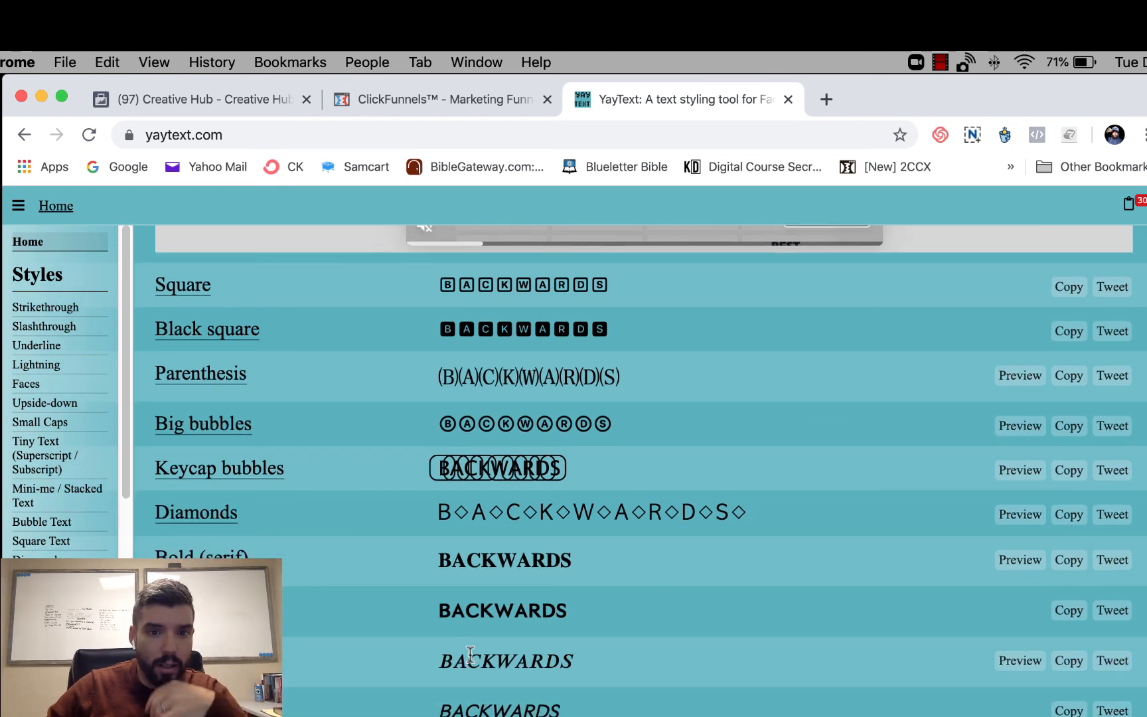
scroll(458, 647, "down", 7)
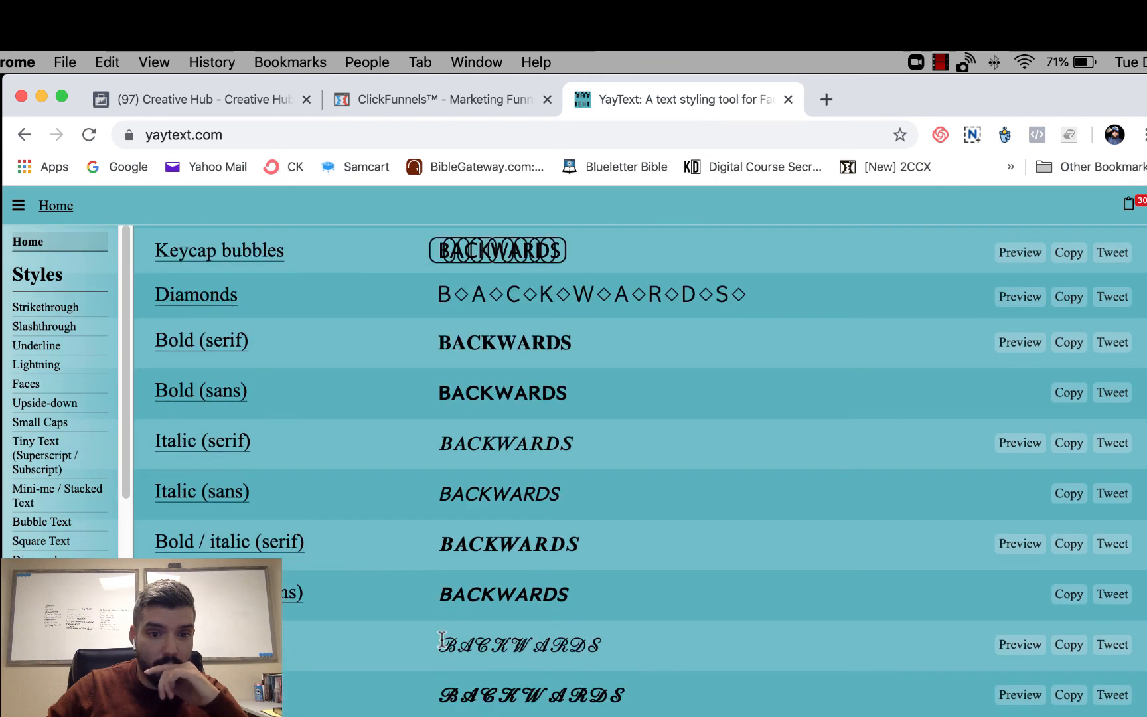
scroll(441, 638, "down", 10)
scroll(440, 638, "down", 10)
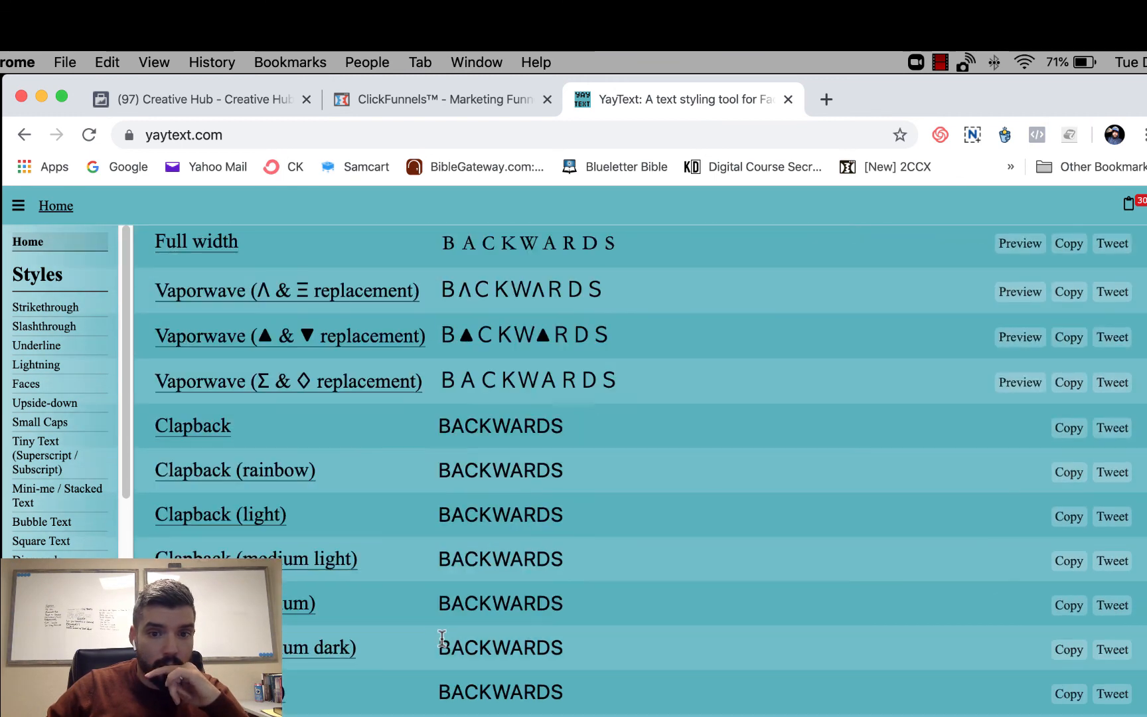
scroll(441, 638, "down", 12)
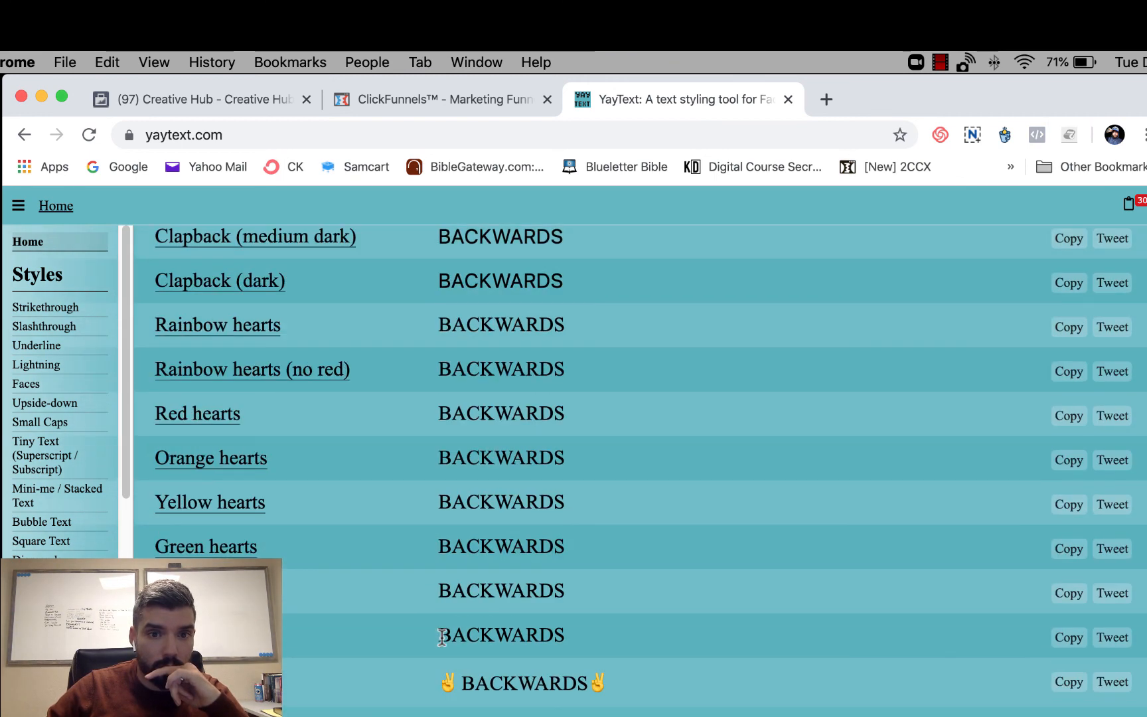
scroll(441, 638, "down", 8)
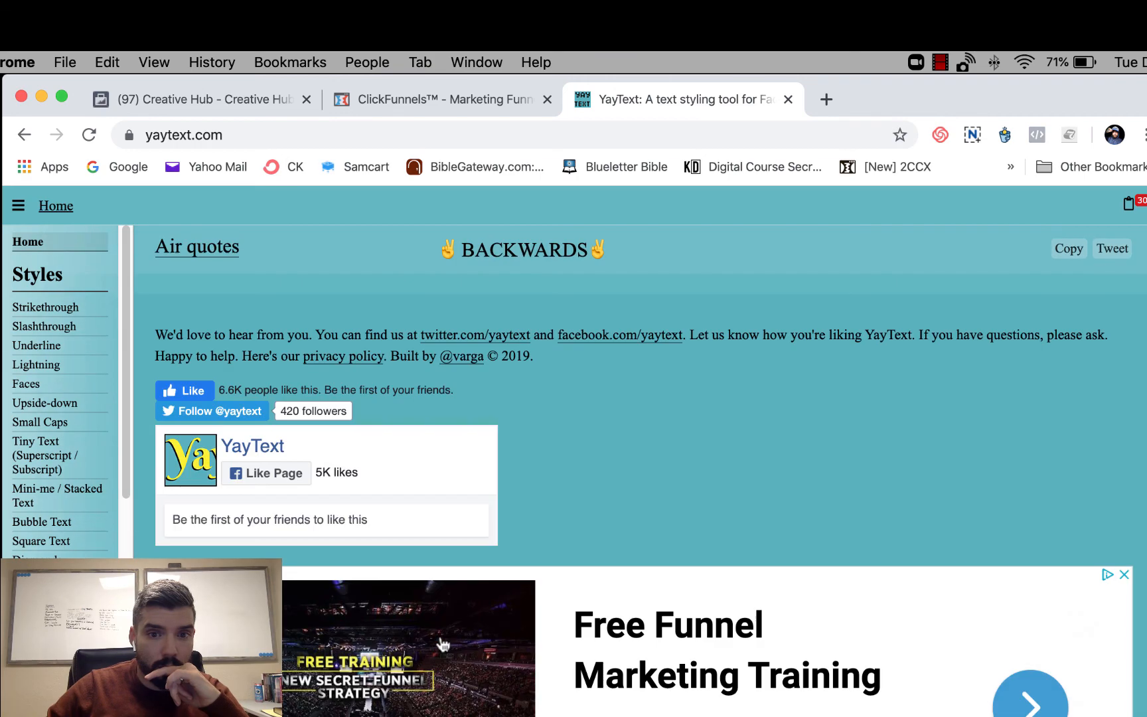
scroll(441, 638, "up", 20)
left_click(1067, 532)
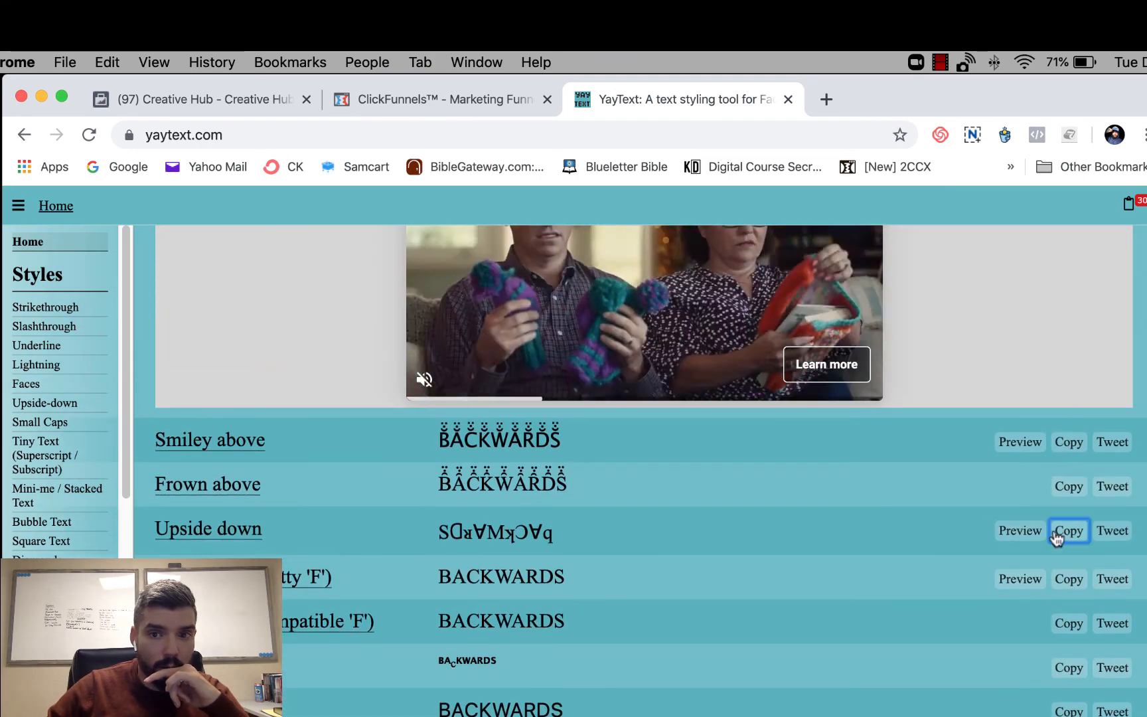
- Write in Notes' last section "The almost [pasted word] Facebook Ads strategy that has now resulted in over 1,413 Plan Your Visits to churches all across the globe..."
key("super+Tab")
key("super+v")
left_click(561, 712)
type("The almost")
key("super+Right")
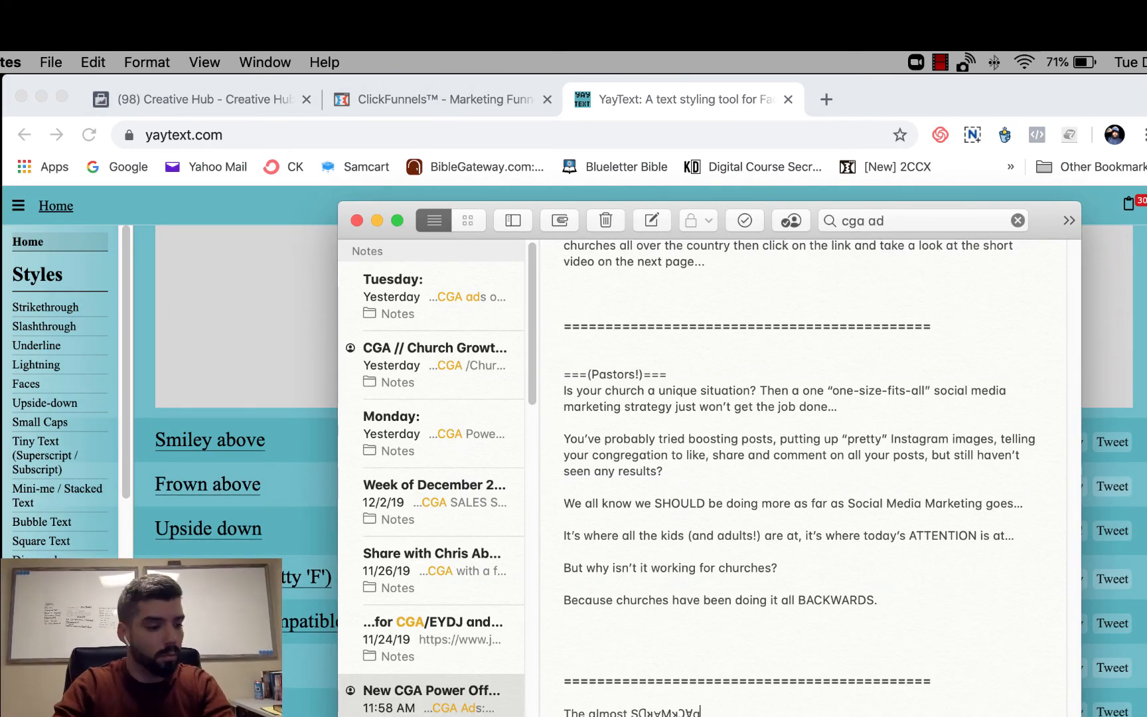
type("Facebook Ads strategy that has now resulted in over")
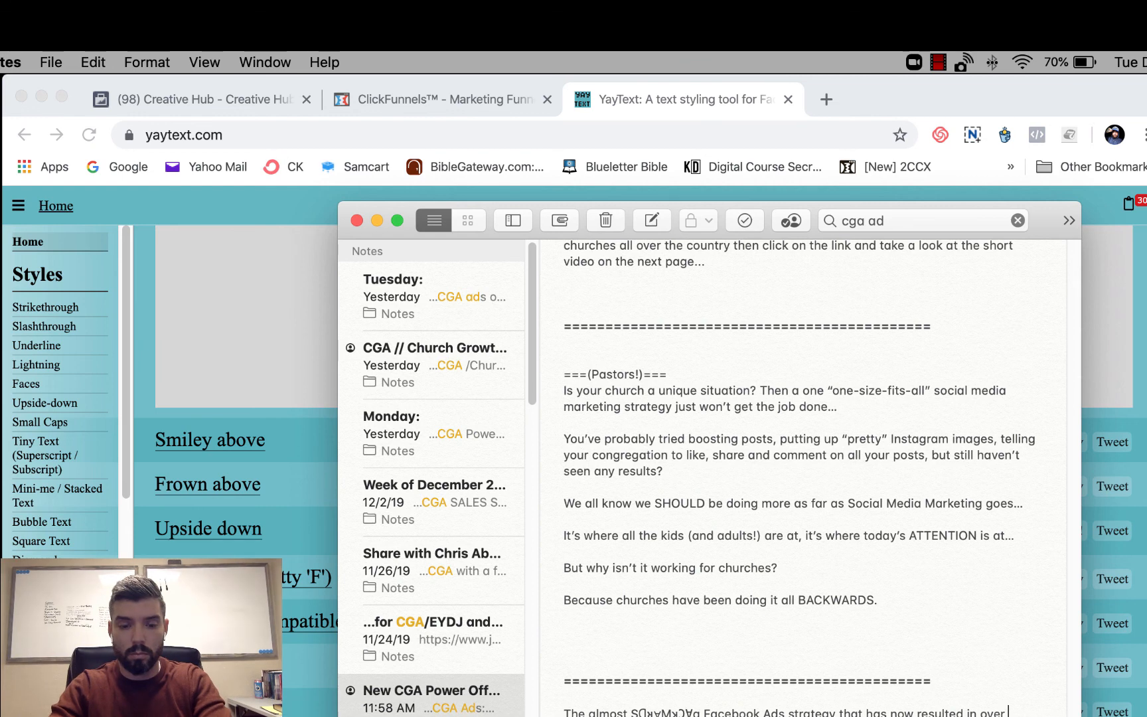
type("1,413")
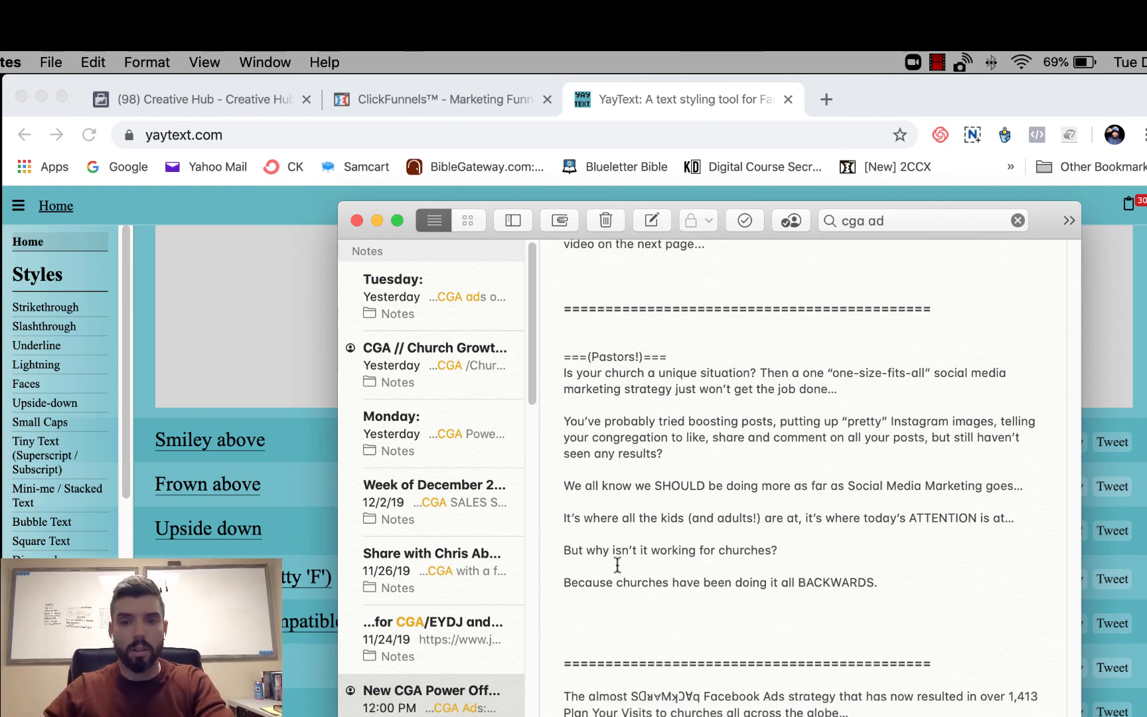
- Replace BACKWARDS in the "Because churches have been doing it all" line with the copied upside-down version and start a new paragraph
double_click(857, 582)
key("super+v")
key("Return")
key("Return")
- Add "See, businesses have learned that in their outreach, they must first GIVE something of value, before asking for something in return..."
type("See")
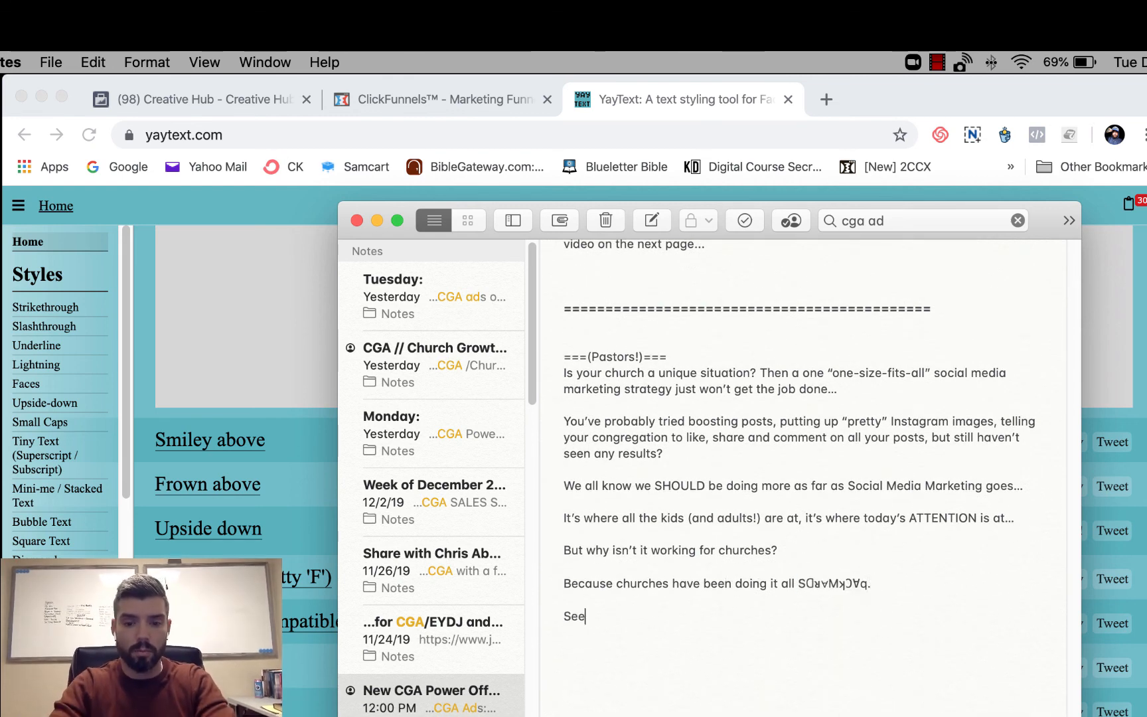
type(", businesses have learned that in their outreach, they must first GIVE something of value, before asking for something in return...")
key("Return")
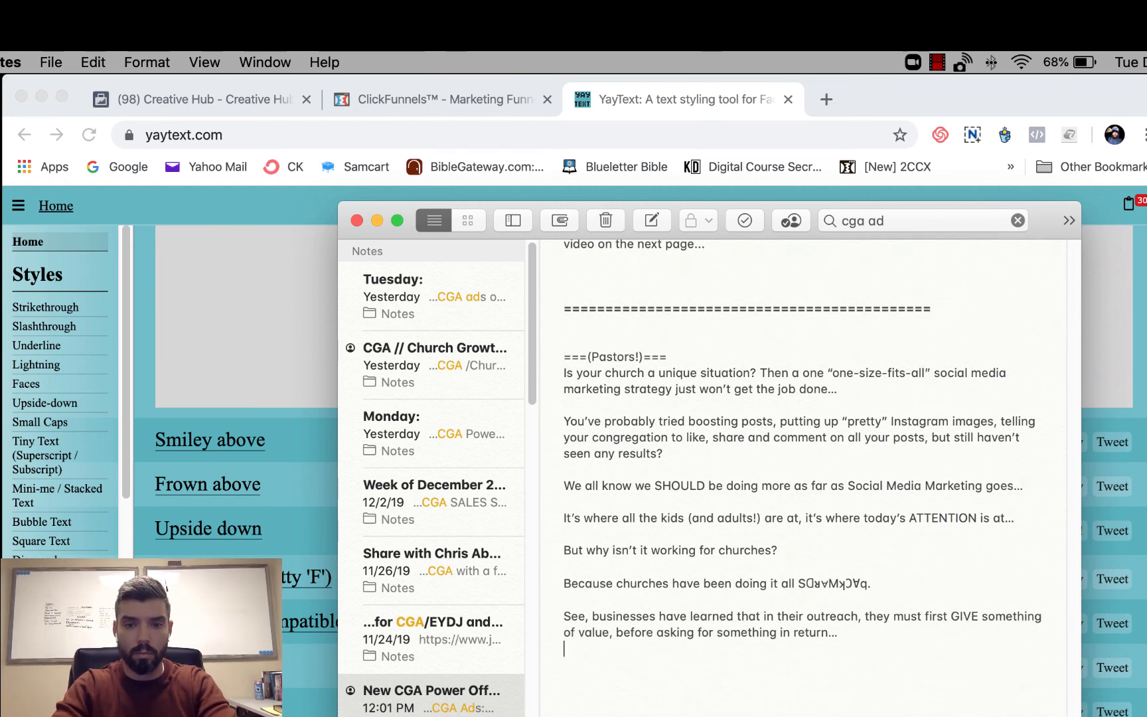
- Add "(Think a coupon, a discount, a free trial, a free online training or ebook)" and "Then, once value has been given, they "ask for the sale.""
key("Return")
type("(Think a coupon, a discount, a free tri")
type("line training or ebook)")
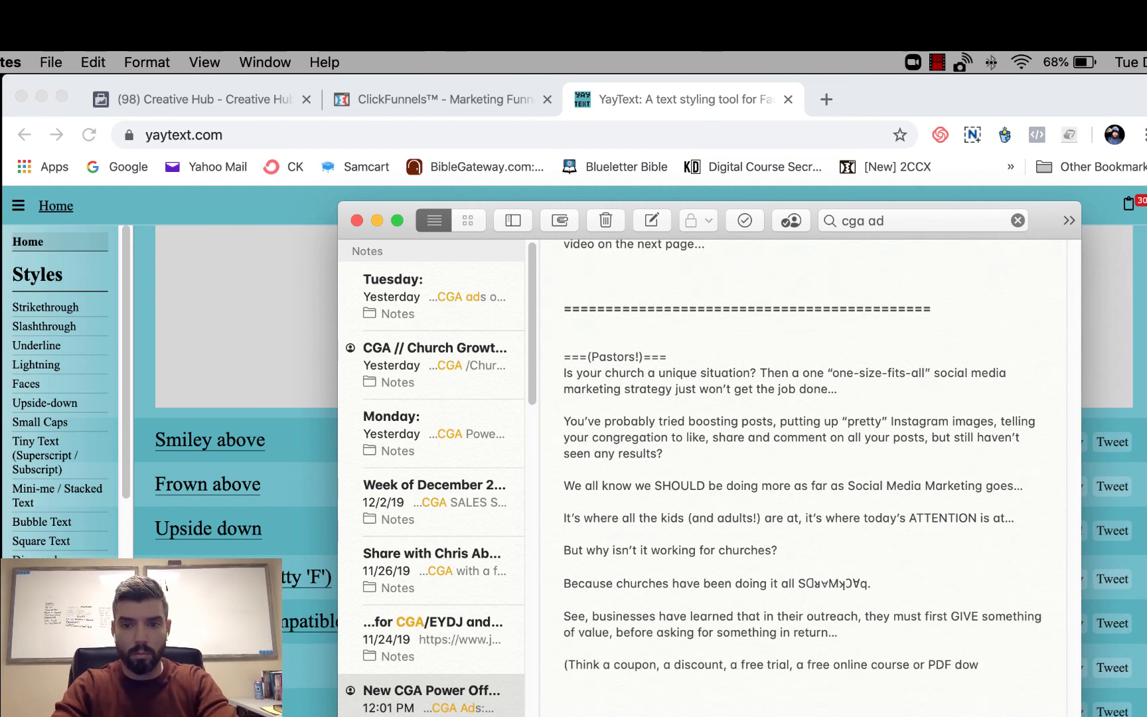
key("Return")
key("Return")
type("Then, once value has been given, ")
type("they \"ask for the sale.\"")
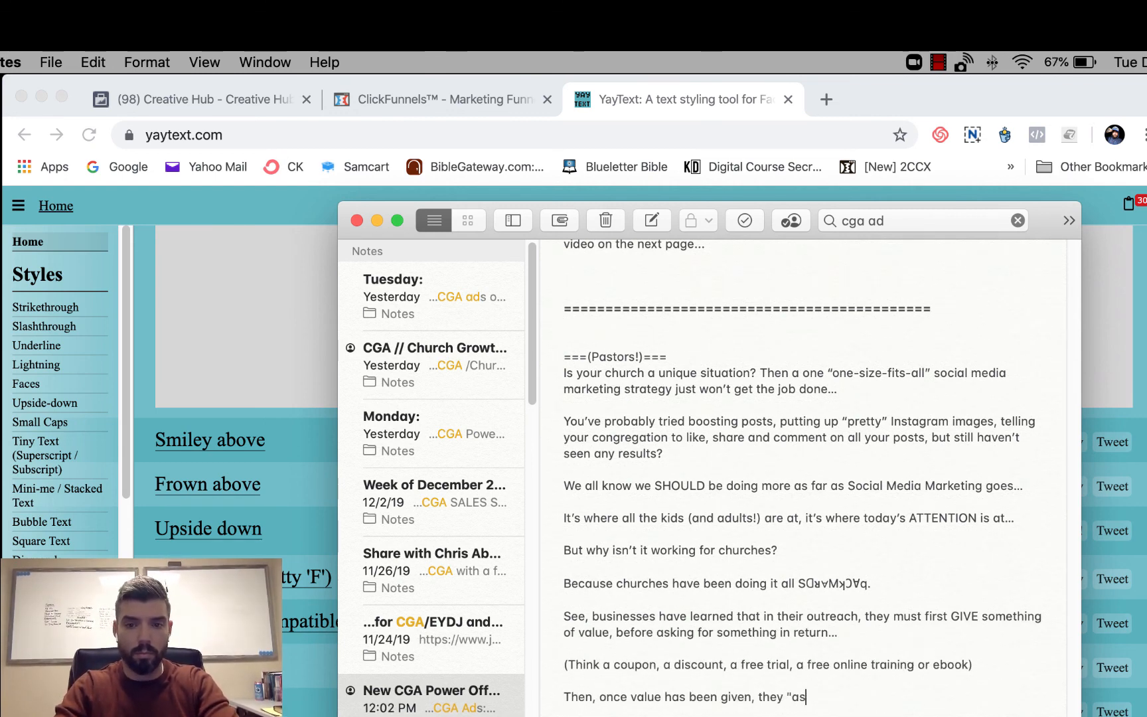
- Add "In the church world, most churches ASK FIRST, then provide value second..." and "(Ex: Come out to church this weekend, you will have a life-changing experience)"
key("Return")
key("Return")
type("In the church world, most churches ASK FIRST, then provide value second...")
- Add the two short lines "Subtle difference." and "MASSIVE SHIFT IN RESULTS." to the ad copy
key("Return")
key("Return")
type("(Ex: Come out to church this weekend, we will give you a")
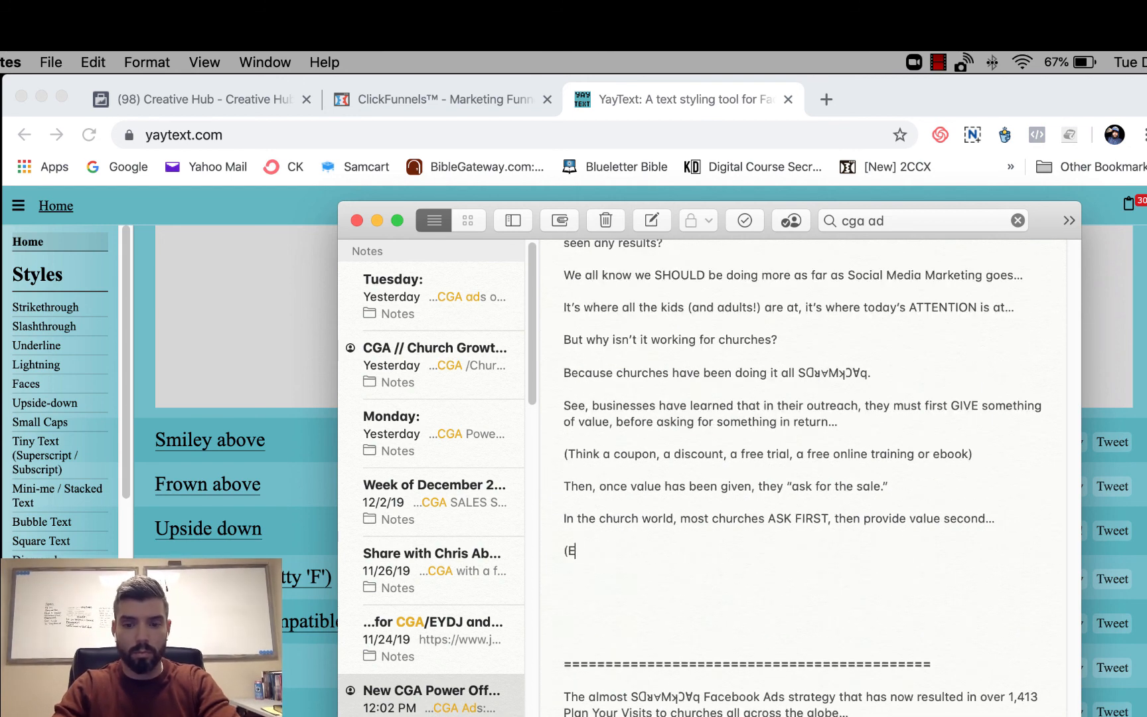
key("BackSpace")
key("BackSpace")
key("BackSpace")
key("BackSpace")
key("BackSpace")
key("BackSpace")
key("BackSpace")
key("BackSpace")
key("BackSpace")
key("BackSpace")
key("BackSpace")
key("BackSpace")
key("BackSpace")
key("BackSpace")
key("BackSpace")
key("BackSpace")
key("BackSpace")
key("BackSpace")
type("you will have a life-changing experience)")
key("Return")
key("Return")
type("Subtle difference.")
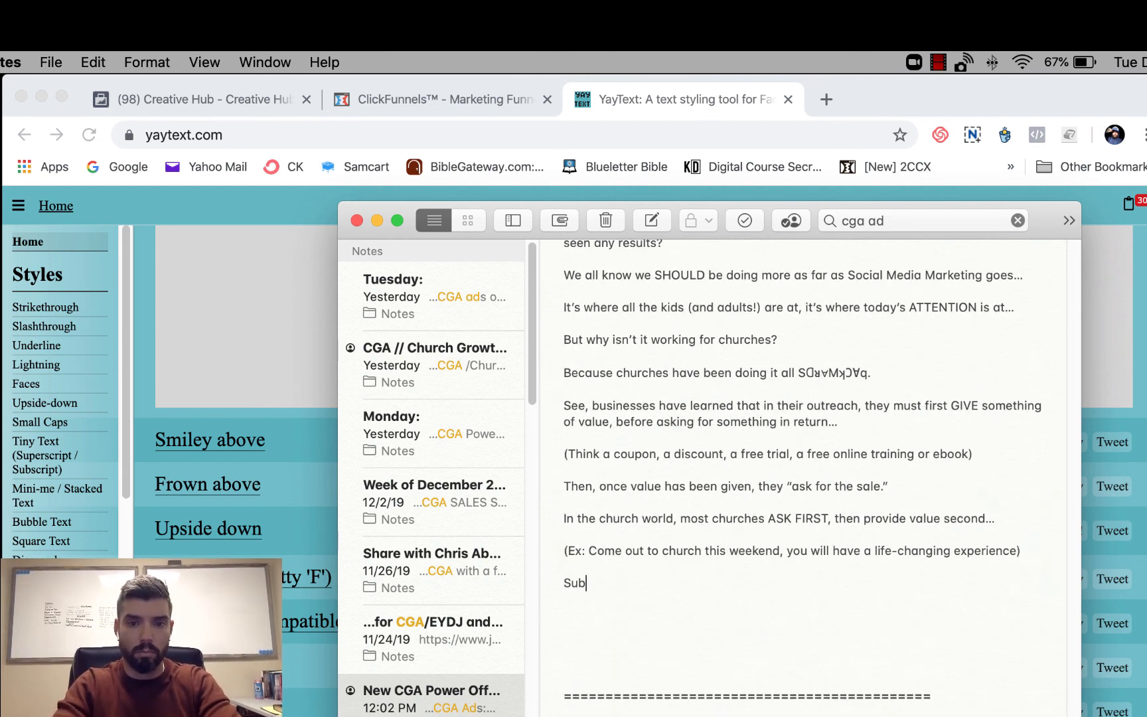
key("Return")
key("Return")
type("MASSIVE SHIFT IN RESULTS.")
key("Return")
key("Return")
- Reword the last two lines as "Seems like a subtle difference..." and "But the outcome is DRAMATICALLY different."
left_click(571, 584)
type("eems like a s")
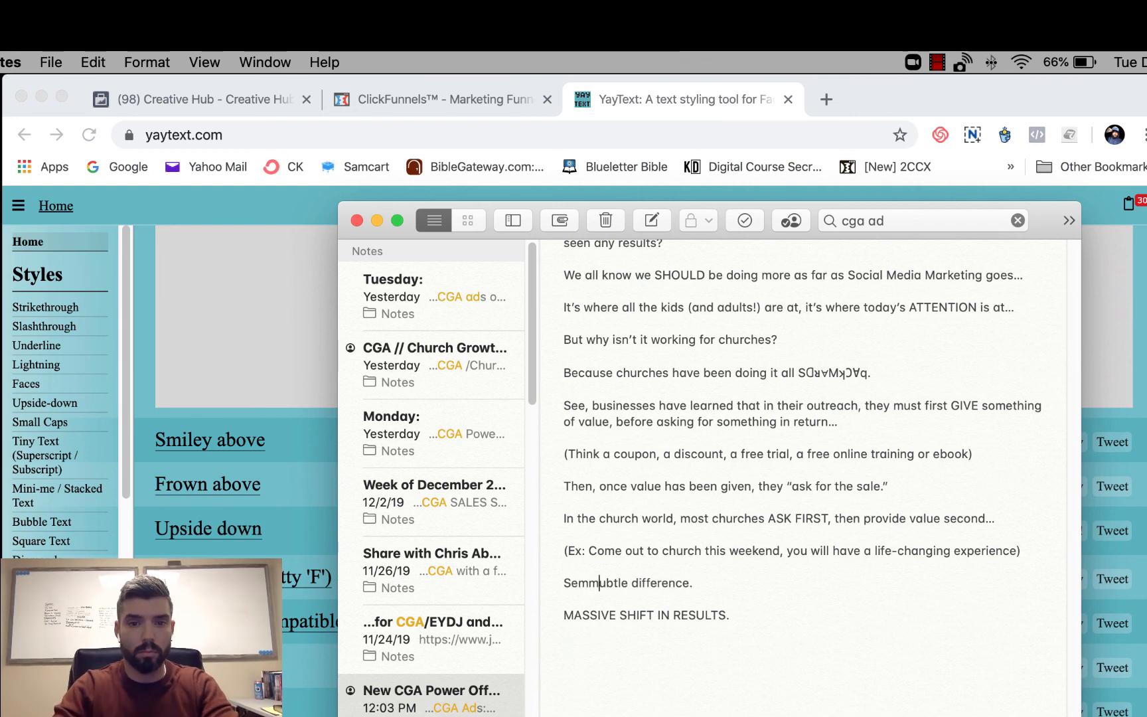
left_click(741, 583)
type("..")
triple_click(581, 618)
type("But the outcome is DRAMATICALLY different.")
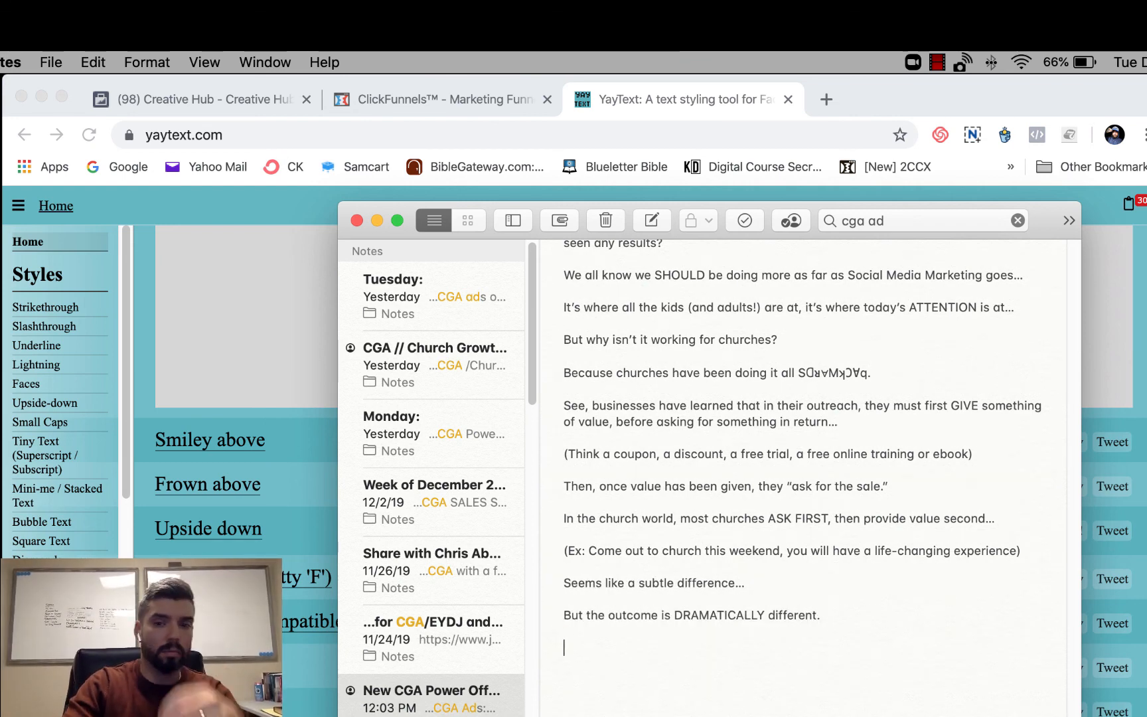
type("We're calling this new approach we've pioneered, \"Facebook Ministry Ads\"")
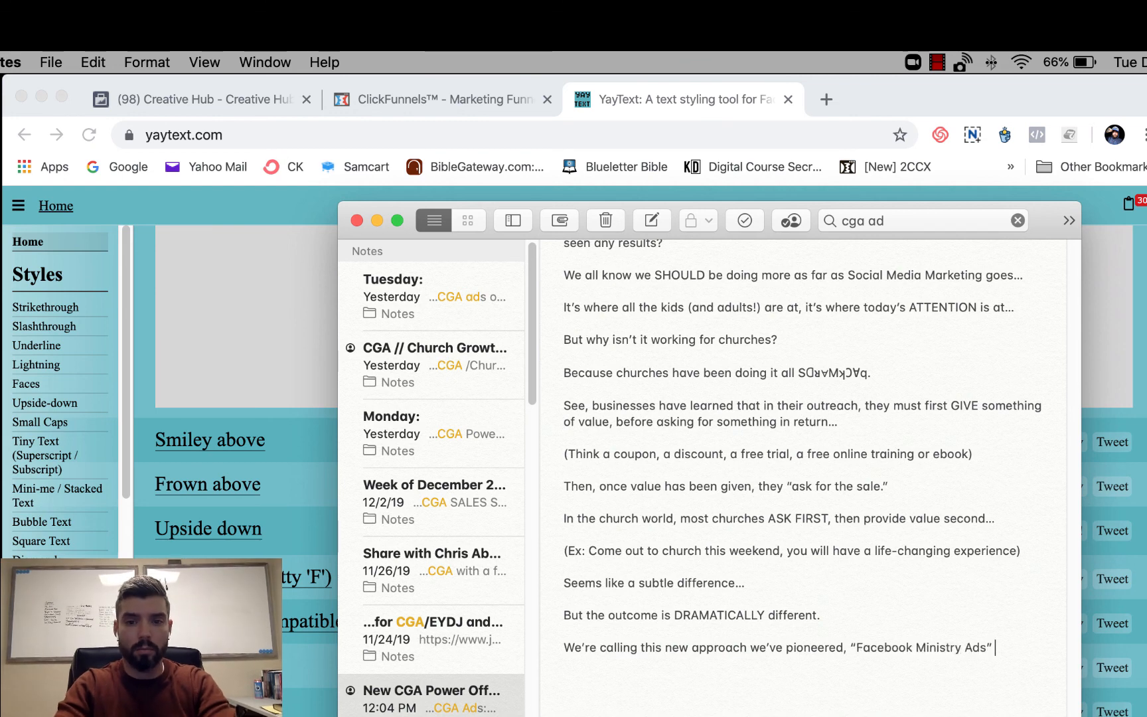
type(" and I haven't seen anything like these results in my past 10 years of helping Pastors with their marketing...")
- Add a paragraph naming the new pioneered approach "Facebook Ministry Ads", with results unlike any in 10 years of helping Pastors with their marketing
key("Return")
key("Return")
- Add "We have a 100% success rate." and "It works in small towns, big cities, urban, rural, denominational, non-denominational ..."
type("We ")
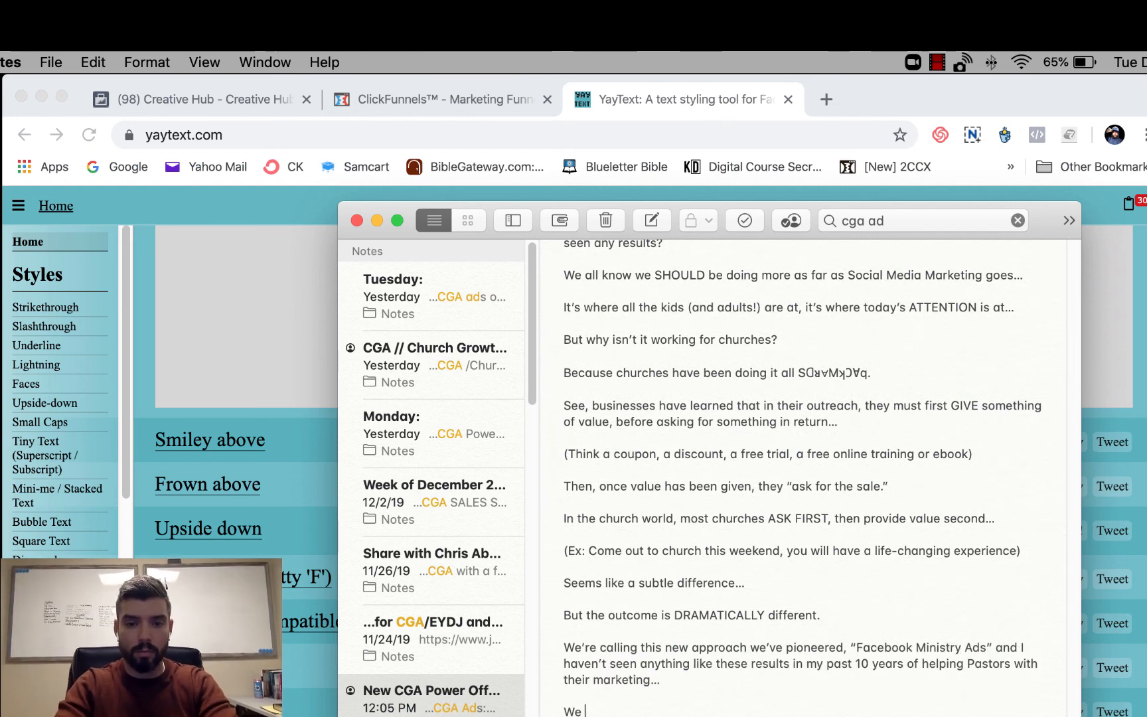
type("have a 100% success rate.")
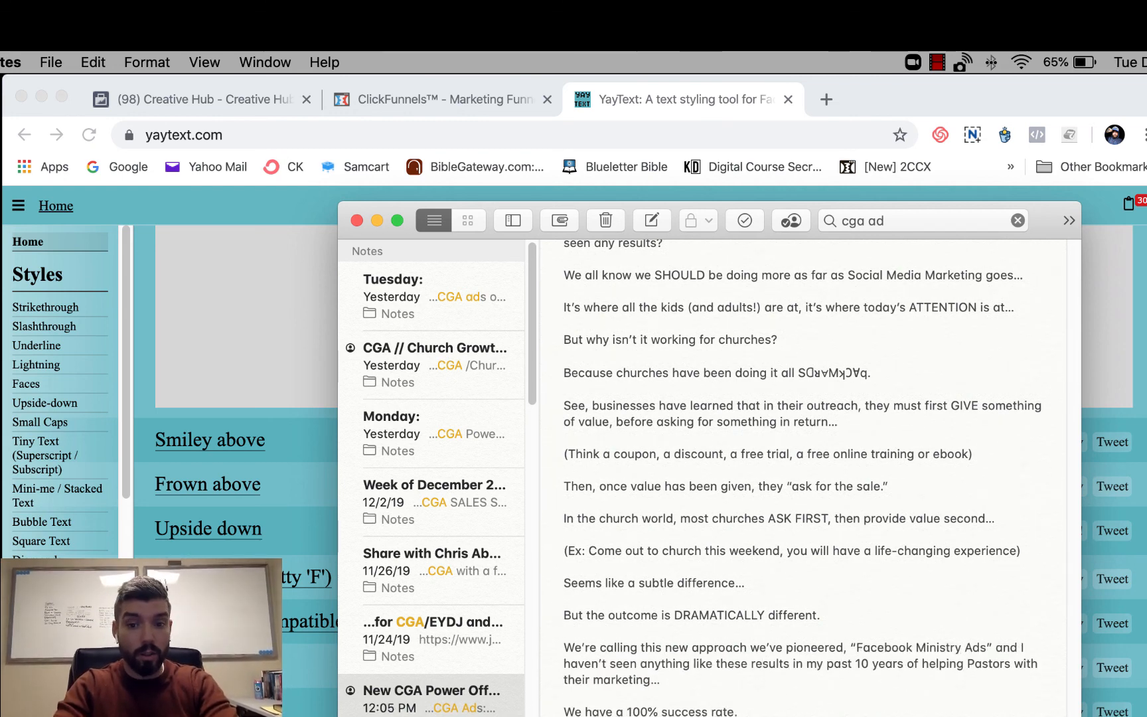
key("Return")
key("Return")
type("It works in small towns, big cities, urban, rural, denominational, non-denominational ...")
key("Return")
key("Return")
- Add the line "We're even running this program in countries as far away as New Zealand, with remarkable results."
type("We're even running this progra")
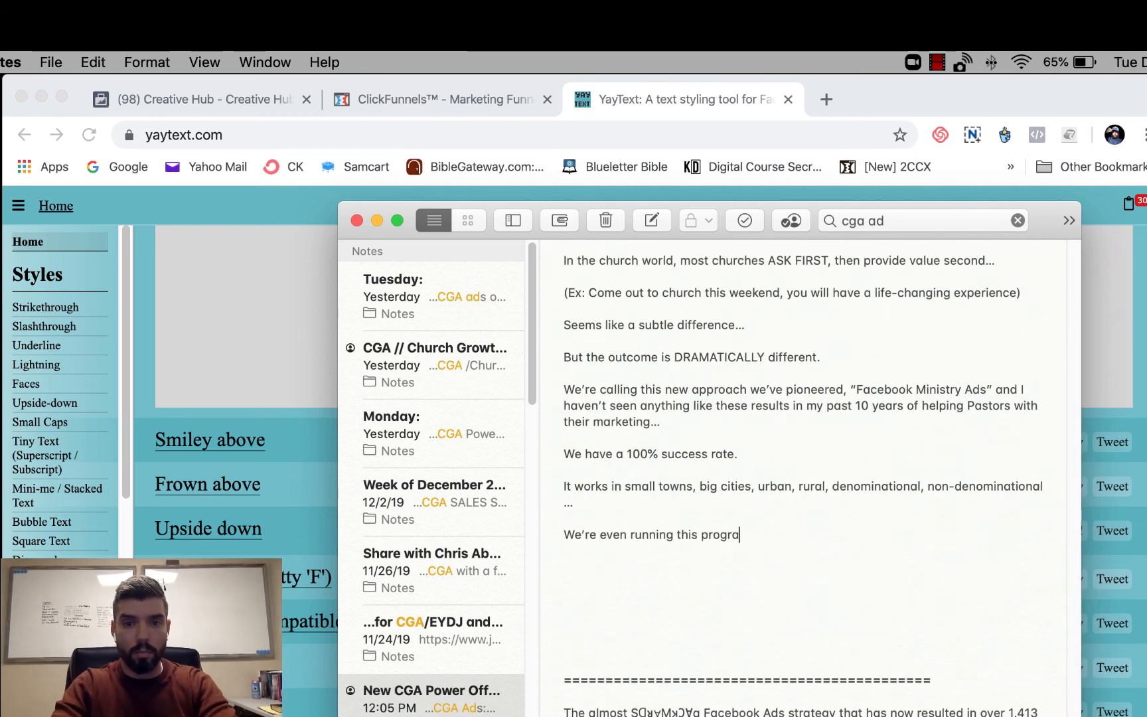
type("m in countries as far away as New Zealand, with remarkable results.")
key("Return")
key("Return")
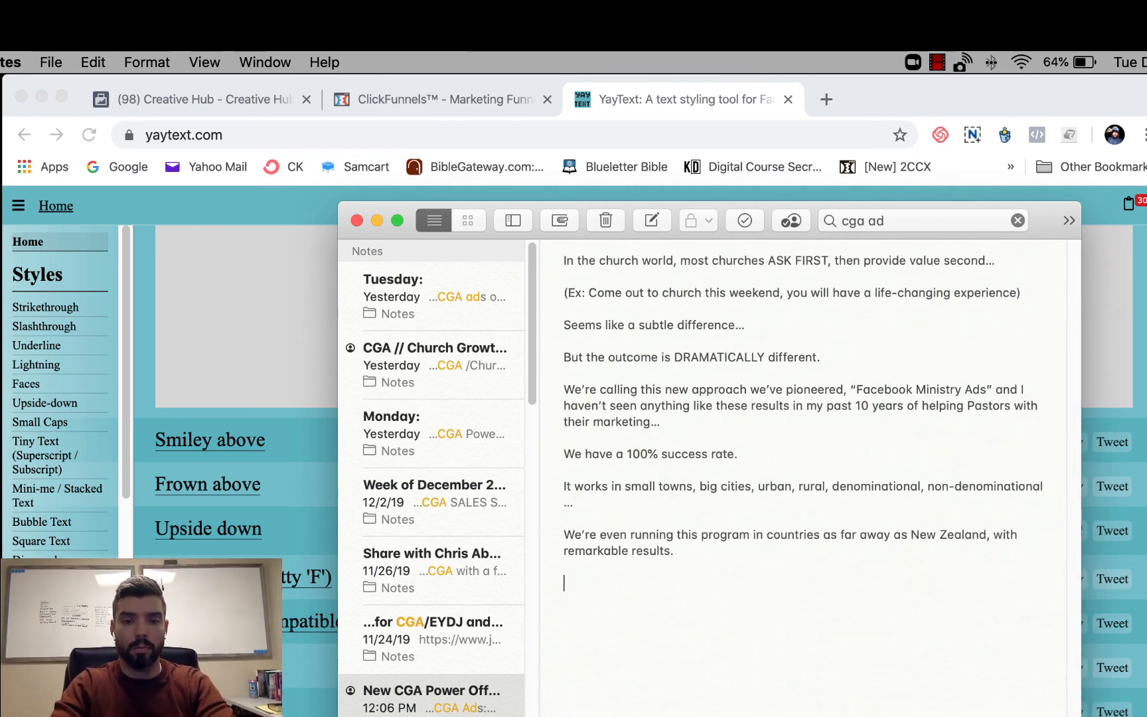
- Start a closing paragraph with "If your church is ready to handle a steady stream of new "Plan Your Visits" each"
type("If your church is ready to handle a steady stream of new Plan Your Visits\"")
left_click(892, 584)
type("\"")
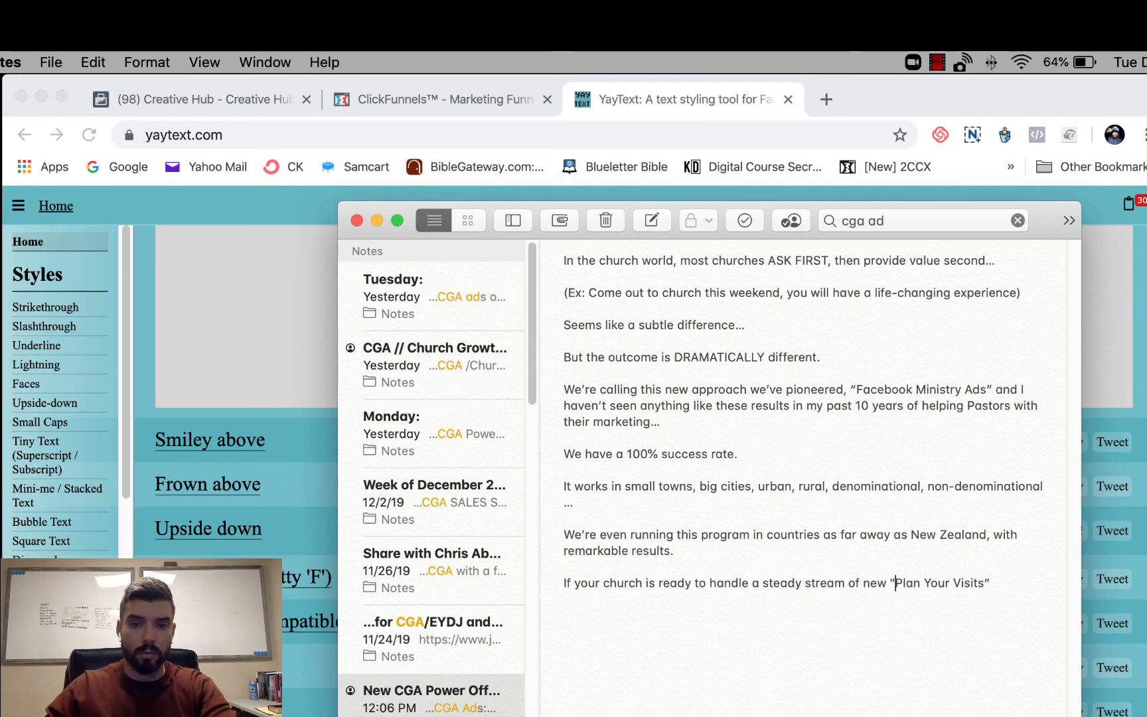
left_click(993, 583)
type("each")
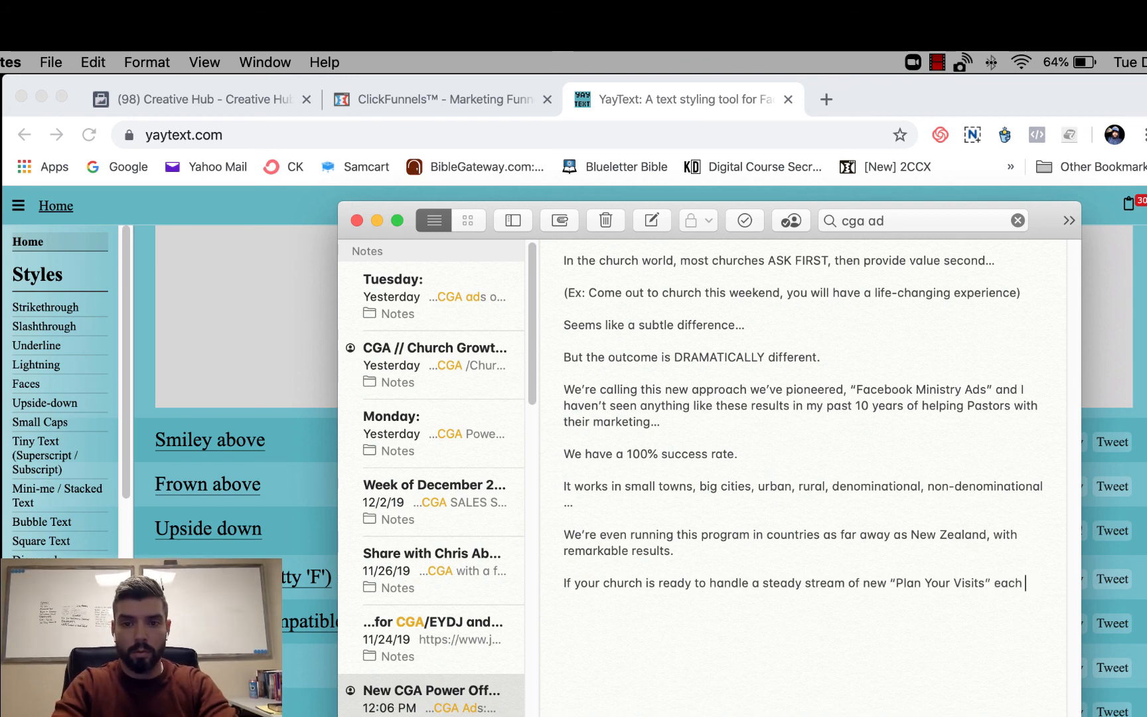
- Replace the "Plan Your Visits" ending with "visitors, engagement and plan your visits, then click below" and point readers to the next page's testimonials and program video
key("BackSpace")
key("BackSpace")
key("BackSpace")
key("BackSpace")
key("BackSpace")
key("BackSpace")
key("BackSpace")
key("BackSpace")
key("BackSpace")
key("BackSpace")
key("BackSpace")
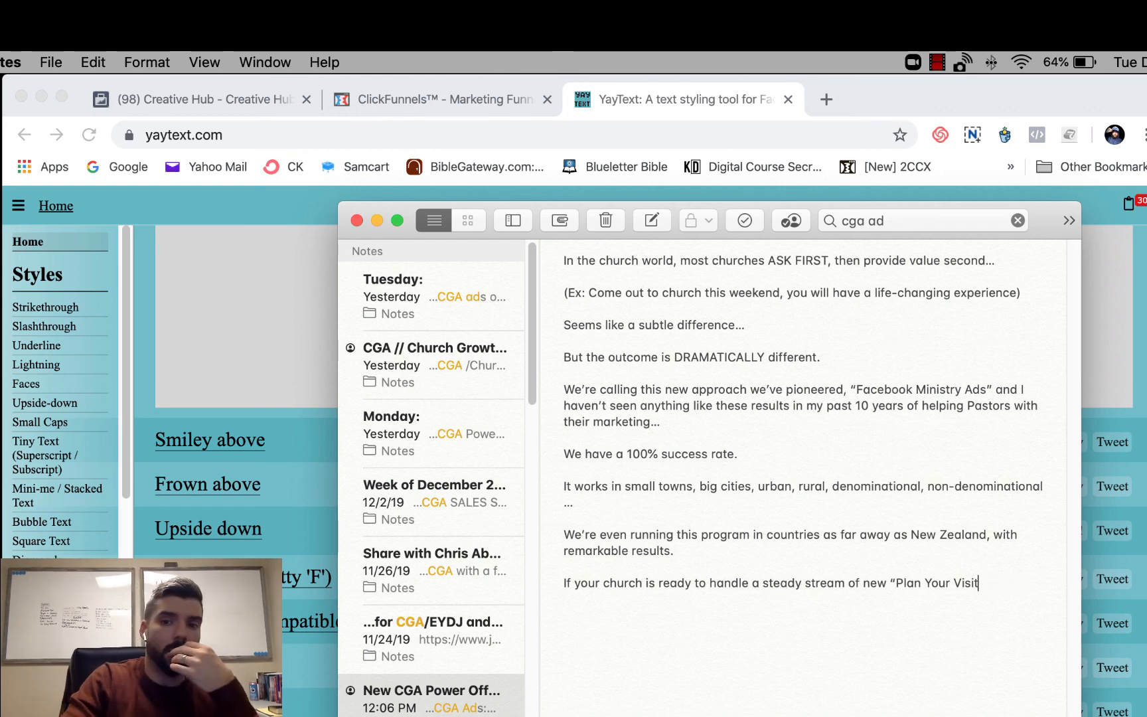
key("BackSpace")
key("BackSpace")
key("BackSpace")
key("BackSpace")
key("BackSpace")
key("BackSpace")
key("BackSpace")
key("BackSpace")
key("BackSpace")
key("BackSpace")
key("BackSpace")
key("BackSpace")
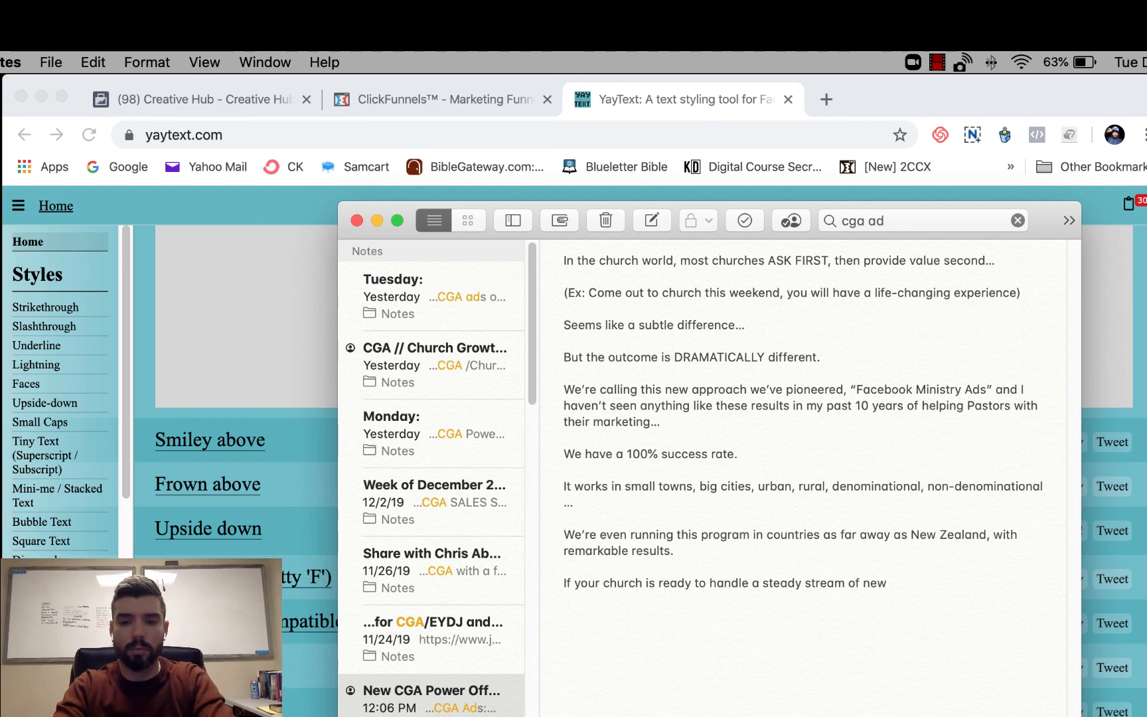
type("visitors, engagement and plan your visits, then click below, check out the")
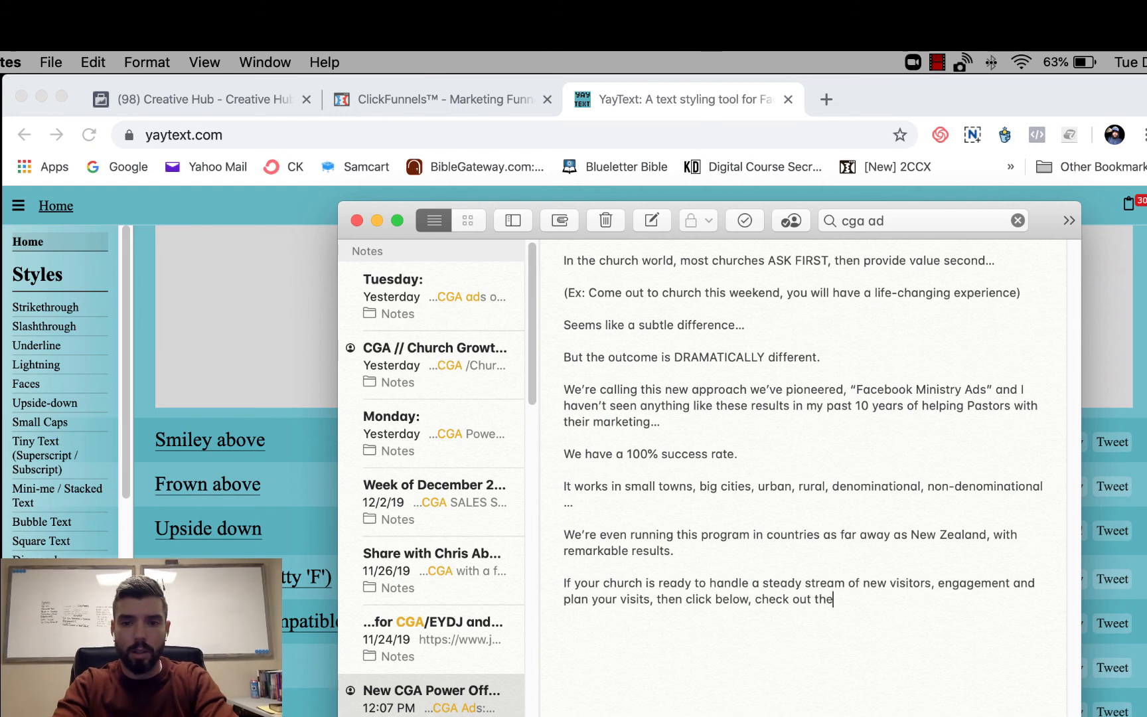
type(" testimonials on the next page, as well as the video explaining more about the program...")
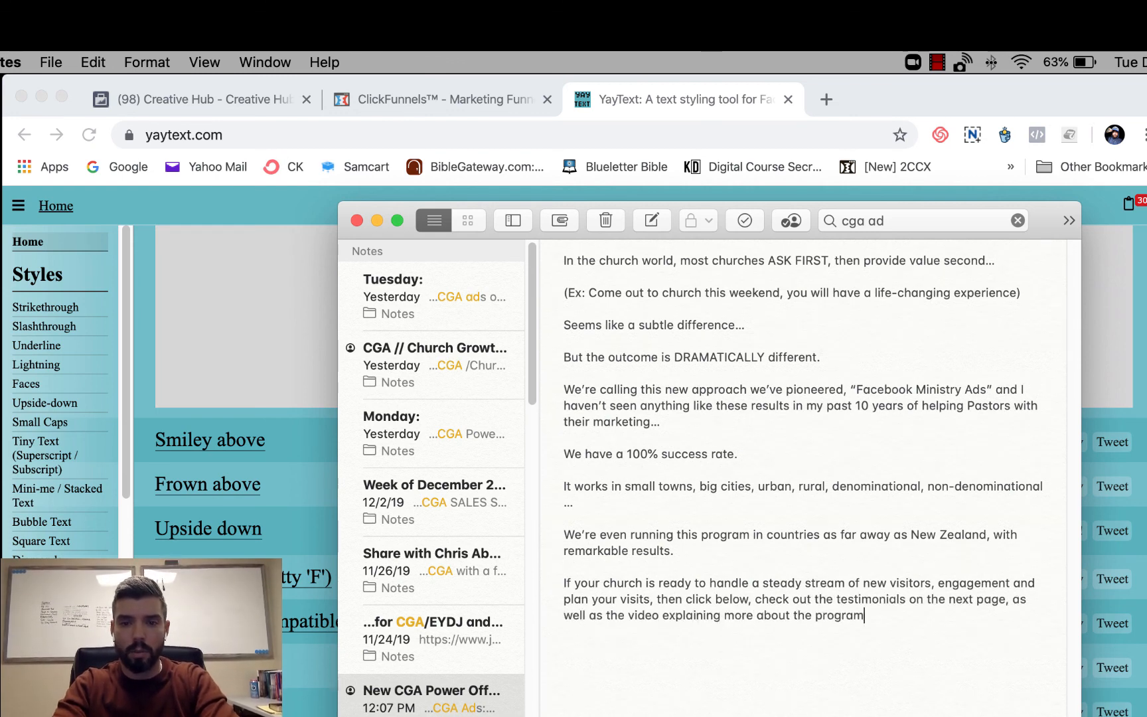
- Add a paragraph urging anyone interested "at ALL" to schedule a chat on the next page, since there's never been a better time to attract new visiting families
key("Return")
key("Return")
type("If interested at ALL, don't hesitate to chat")
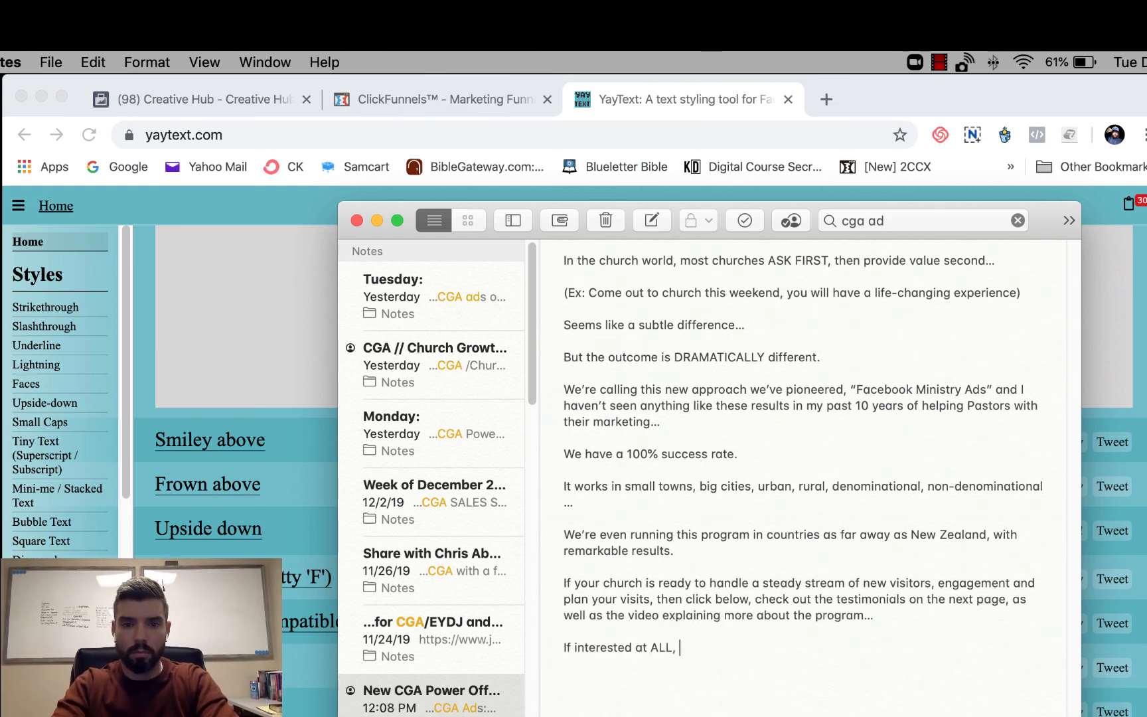
key("BackSpace")
key("BackSpace")
key("BackSpace")
key("BackSpace")
type("schedule a chat with us on the next page, there has never been a be")
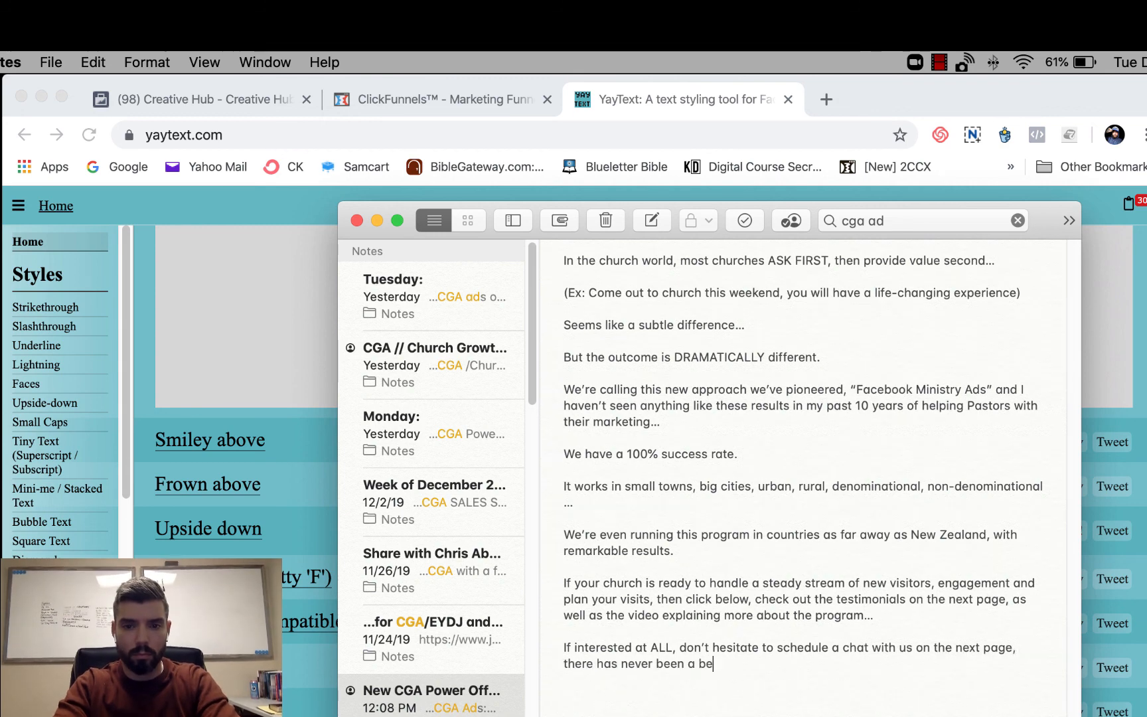
type("tter time to start attracting new visiting families...")
- Add a closing aside about limited availability for churches, saying "If you're seeing this, it means there's still a spot or two left"
key("Return")
key("Return")
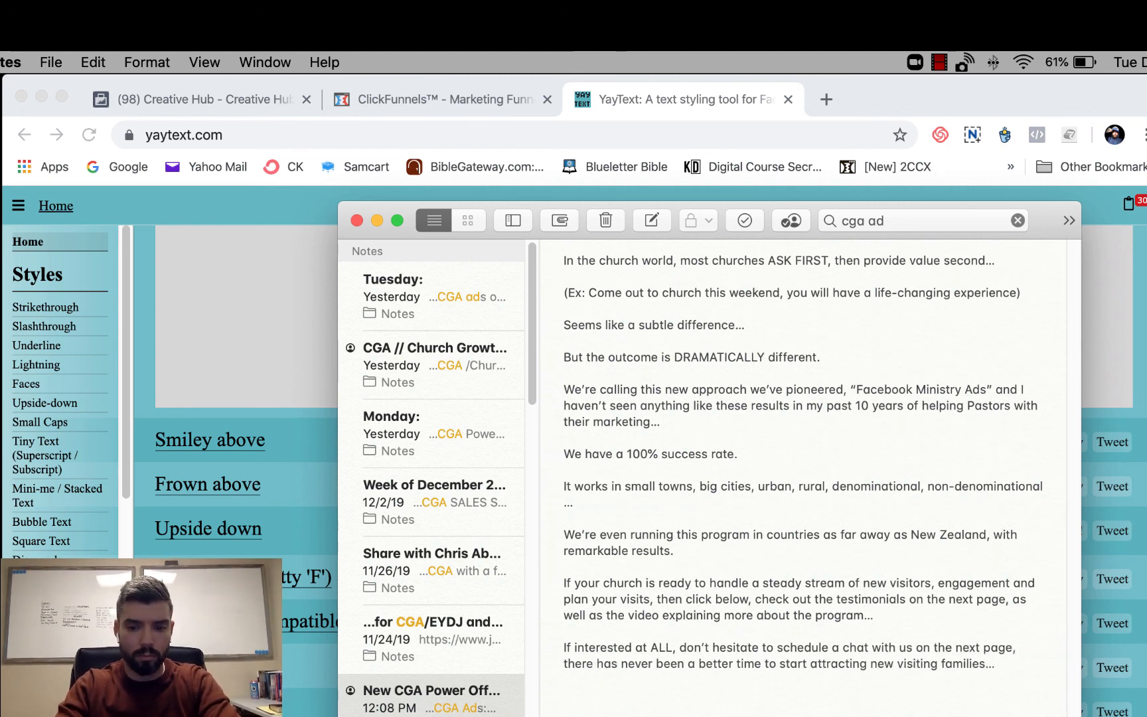
type("{We have limited availability due to how many churches we can take o")
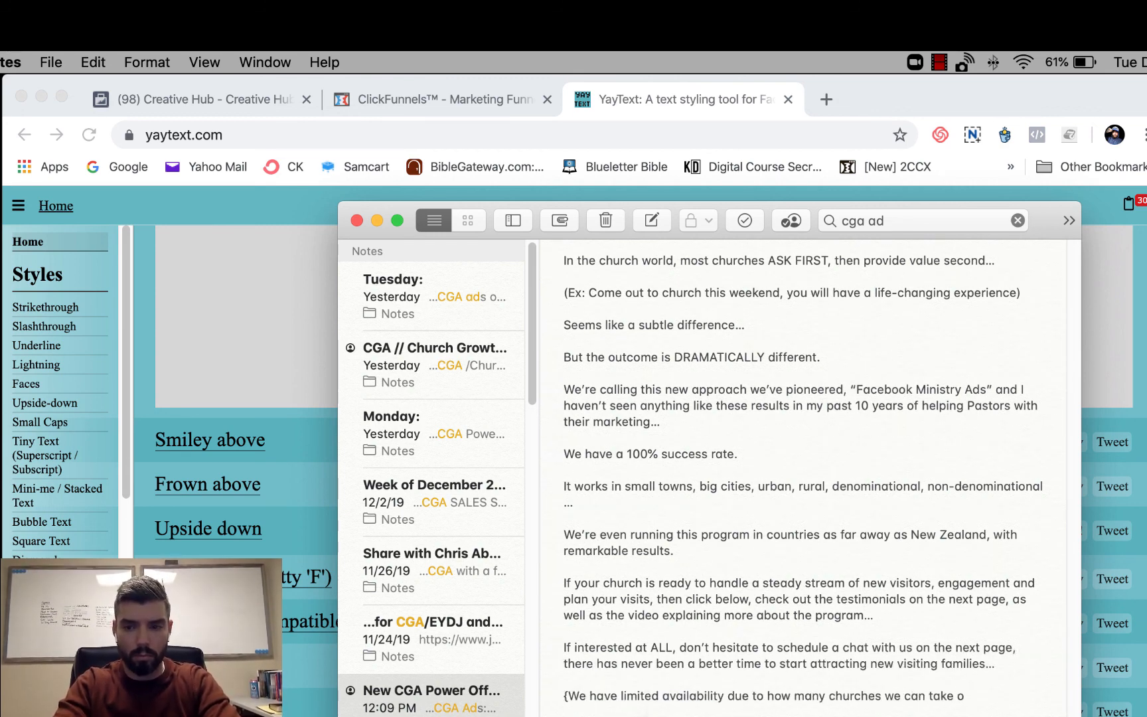
type("n. If you're seeing this, it means there's still a spot or two left)")
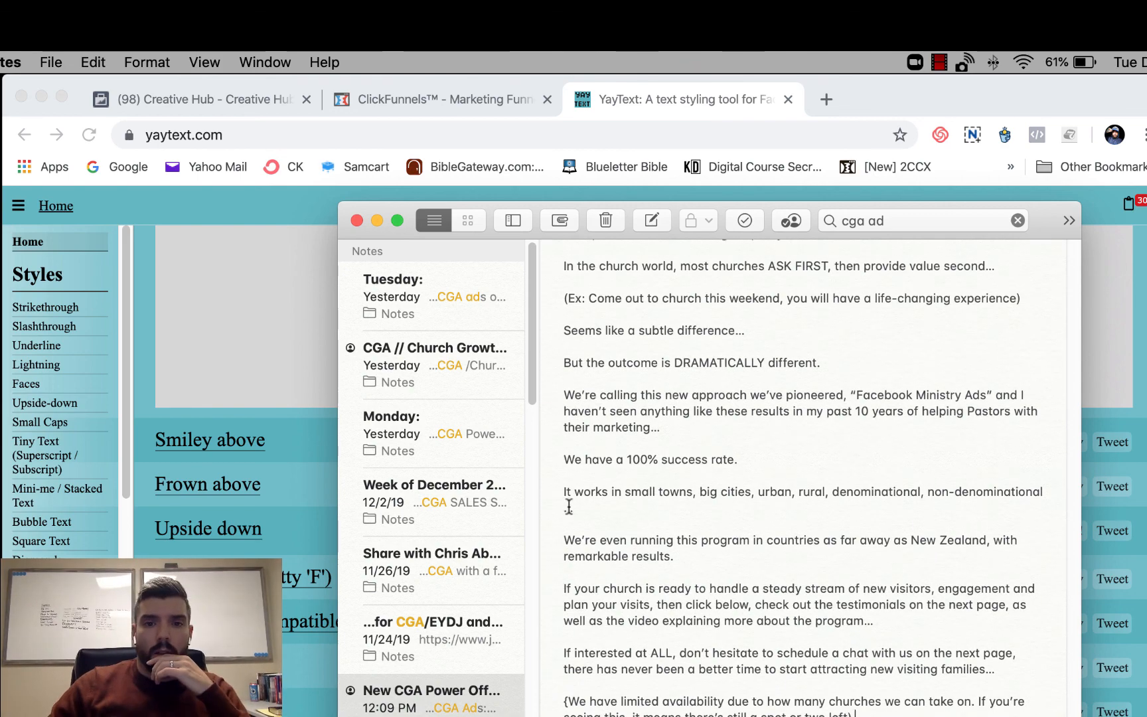
- Join the stray ellipsis directly to "non-denominational" and expand the Notes window to full screen
left_click(564, 505)
key("BackSpace")
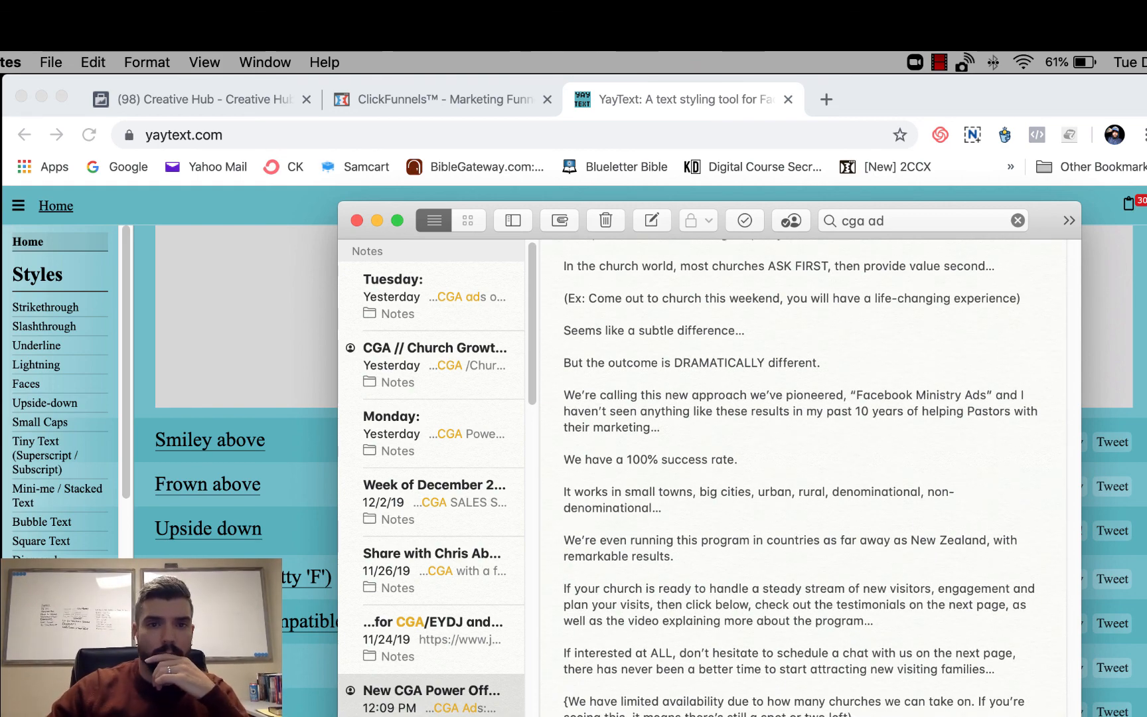
left_click(397, 221)
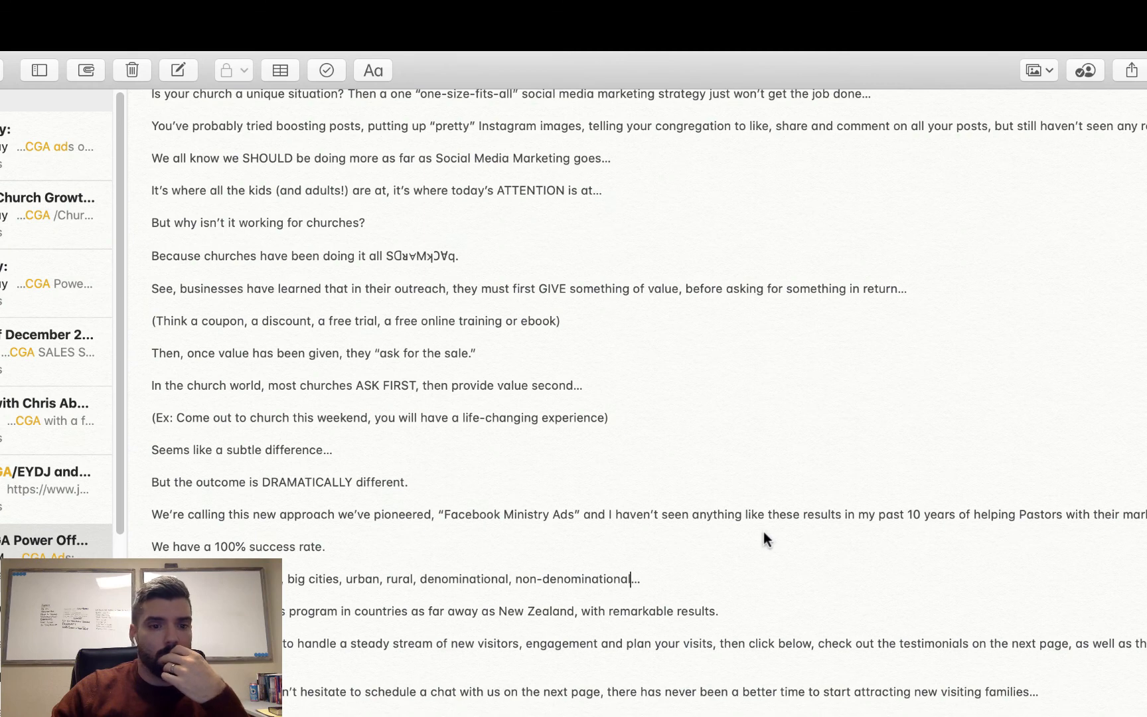
- Prefix "But why isn't it working for churches?" with "Question:" and the "Because churches..." line with "Answer:"
scroll(842, 543, "up", 2)
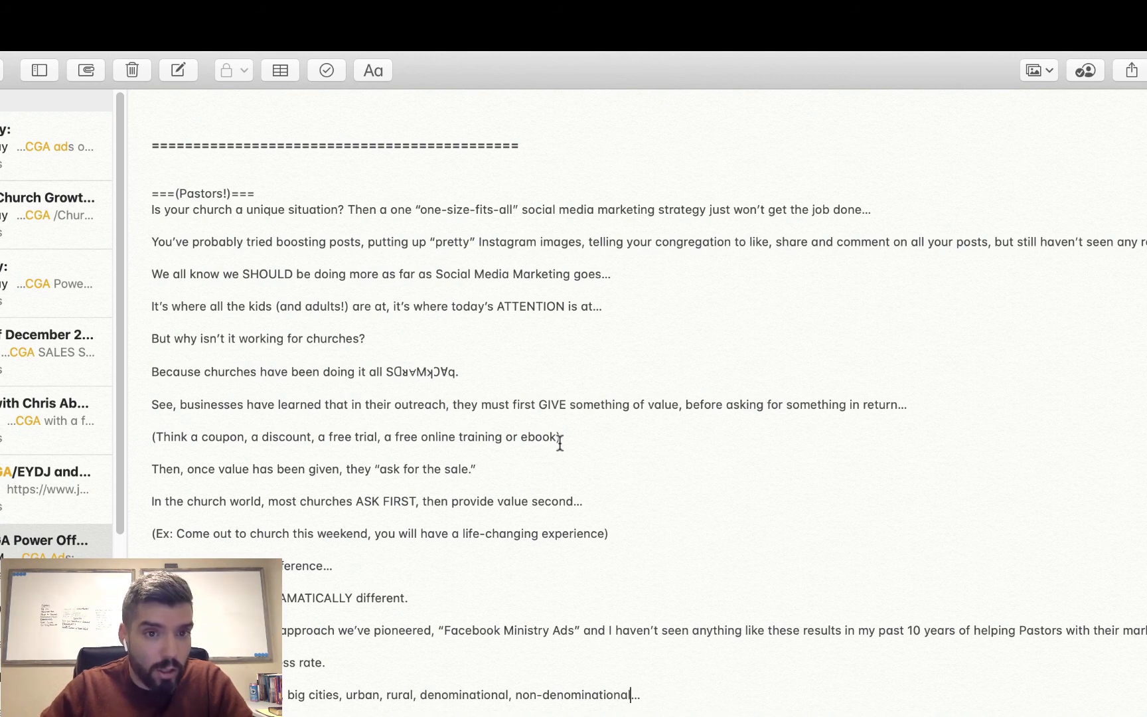
left_click(152, 339)
type("Question:")
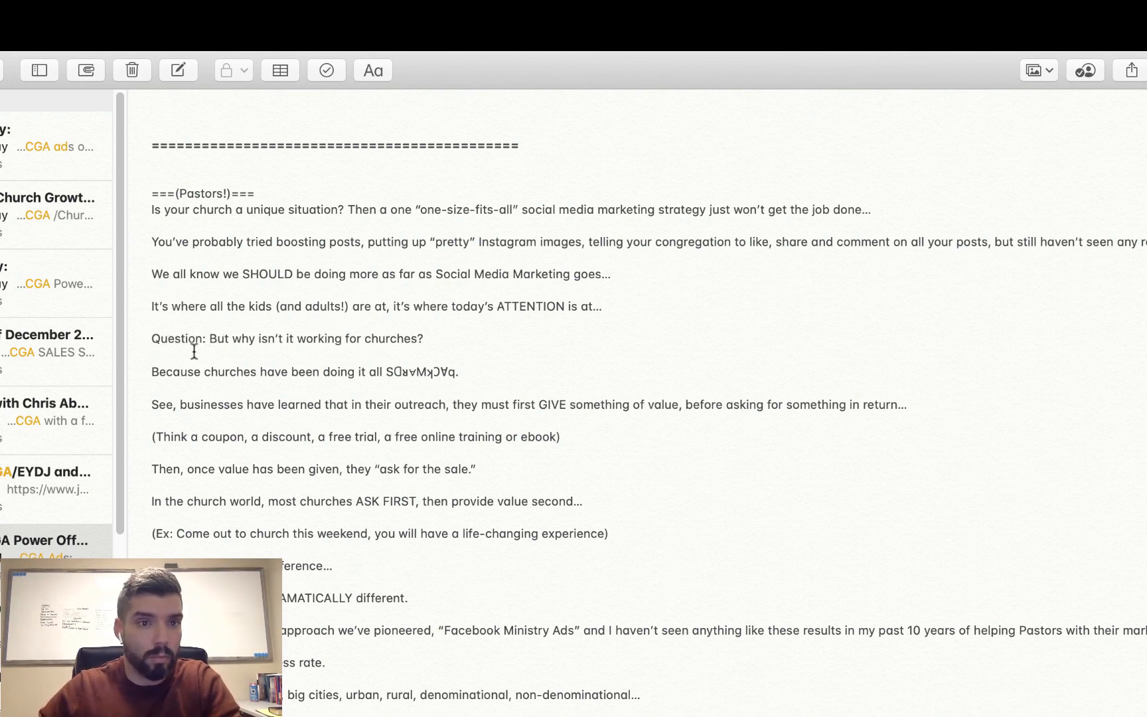
left_click(146, 367)
type("Ans")
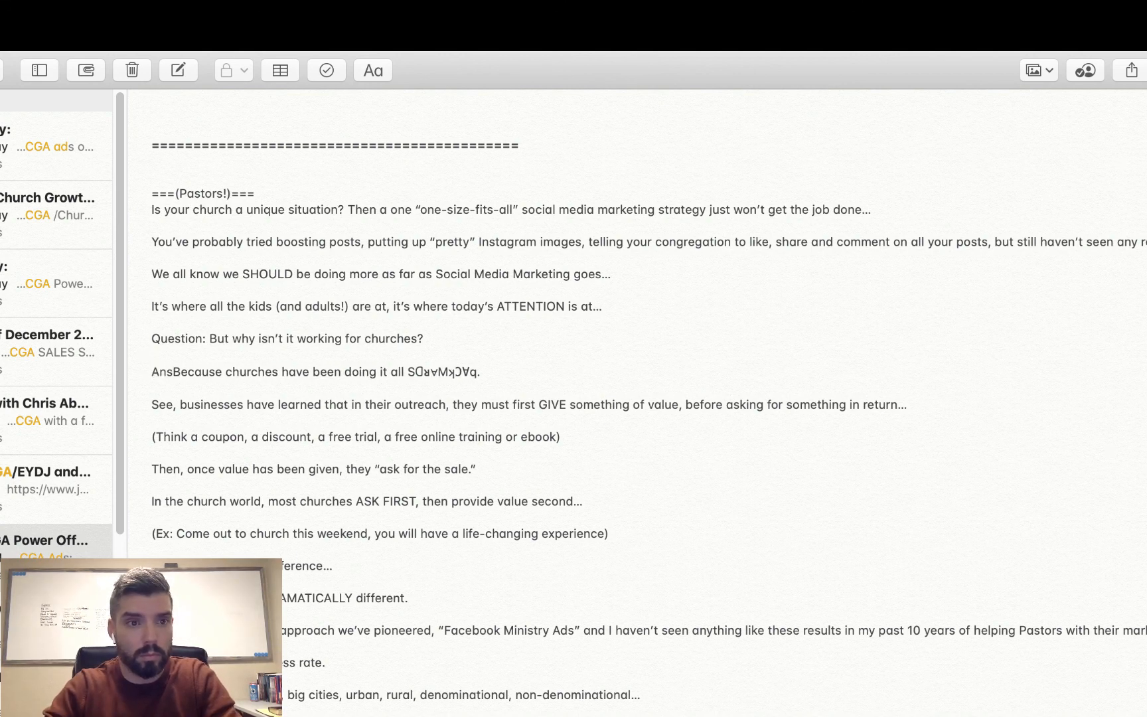
type("wer:")
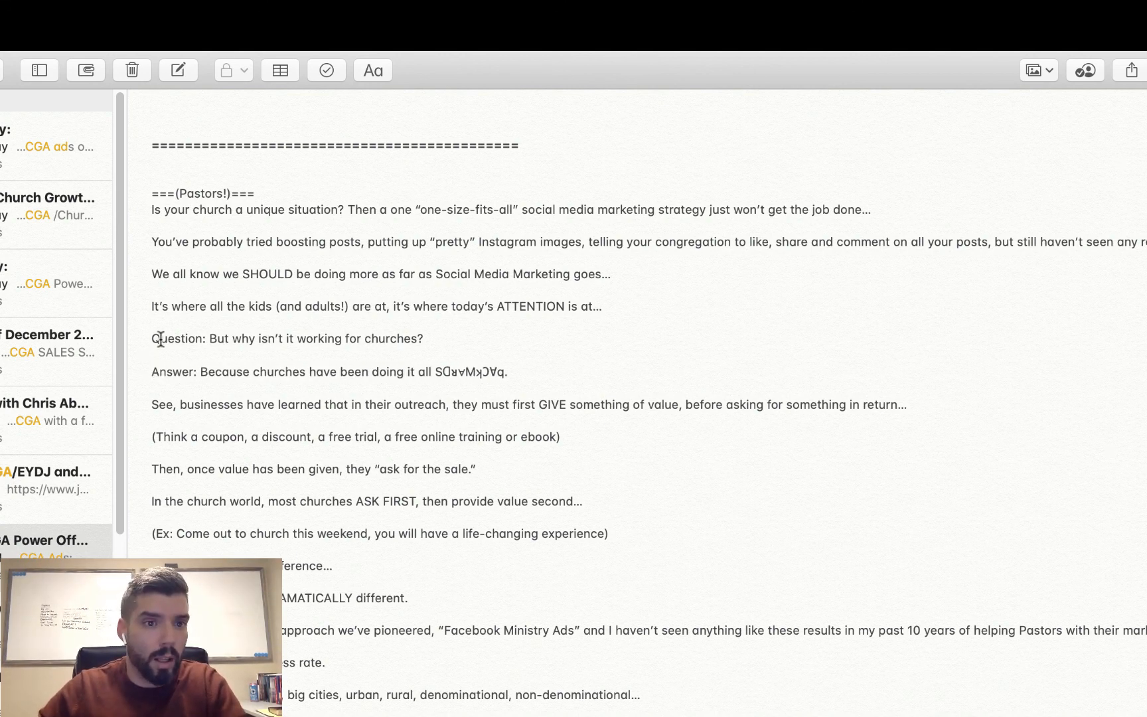
- Insert a red question mark emoji in front of "Question:", finding it with the emoji search term "red"
left_click(152, 340)
key("ctrl+super+space")
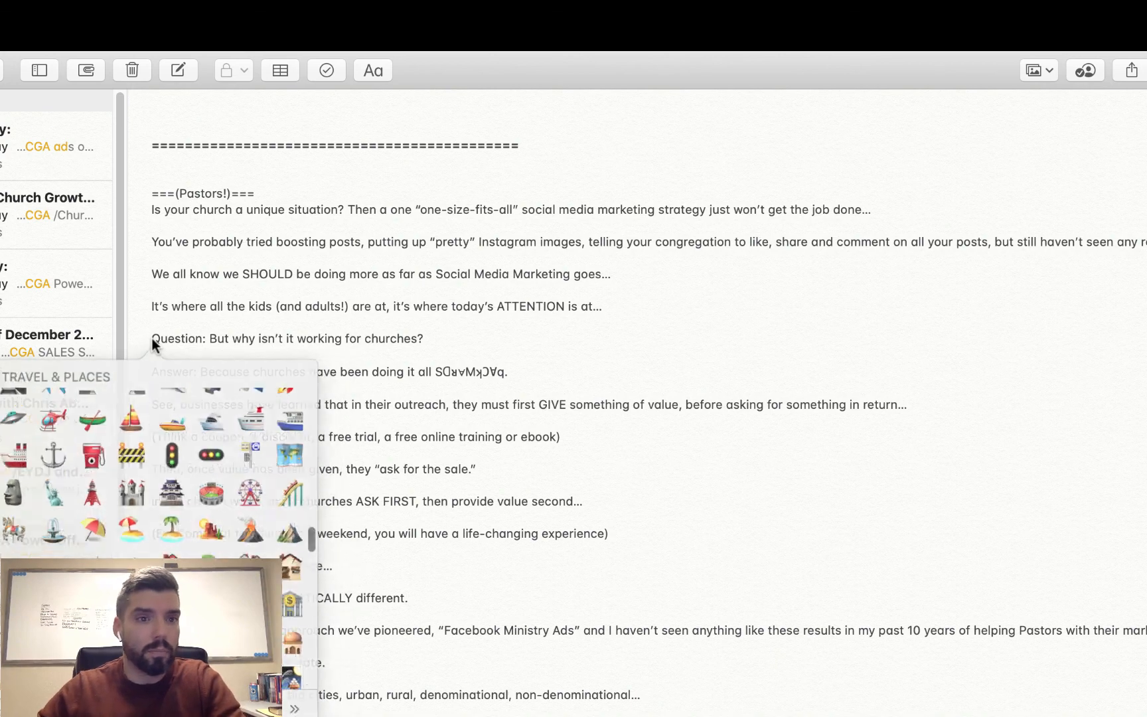
scroll(302, 504, "up", 10)
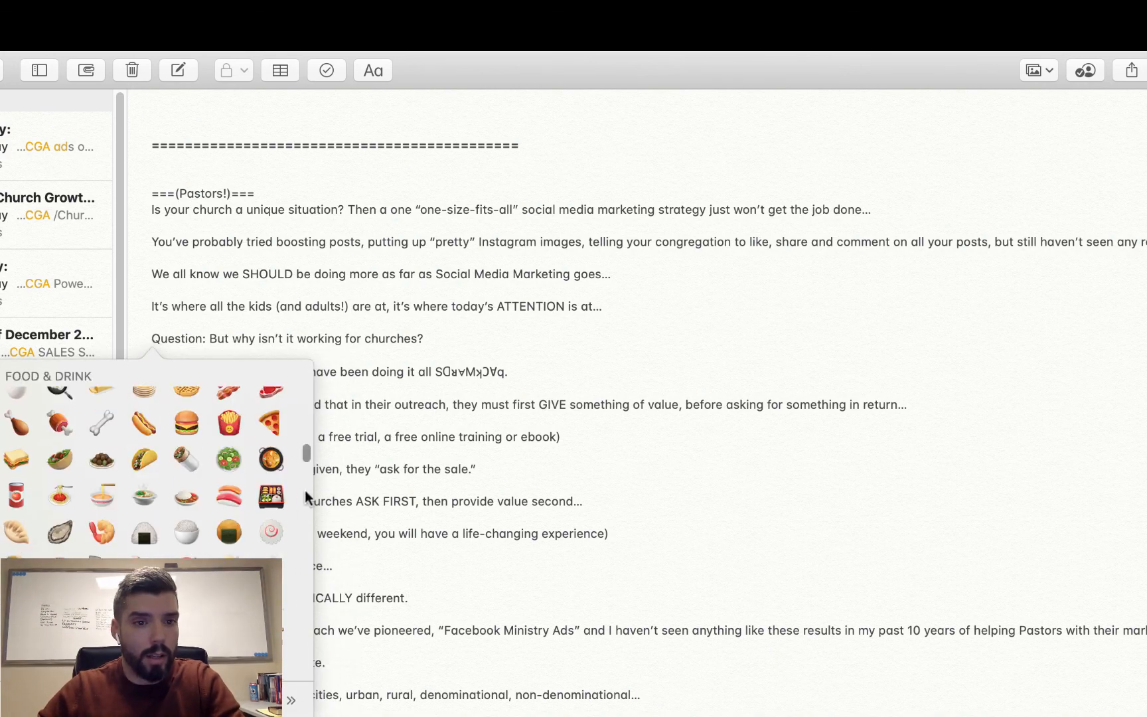
scroll(307, 496, "down", 3)
scroll(302, 384, "up", 15)
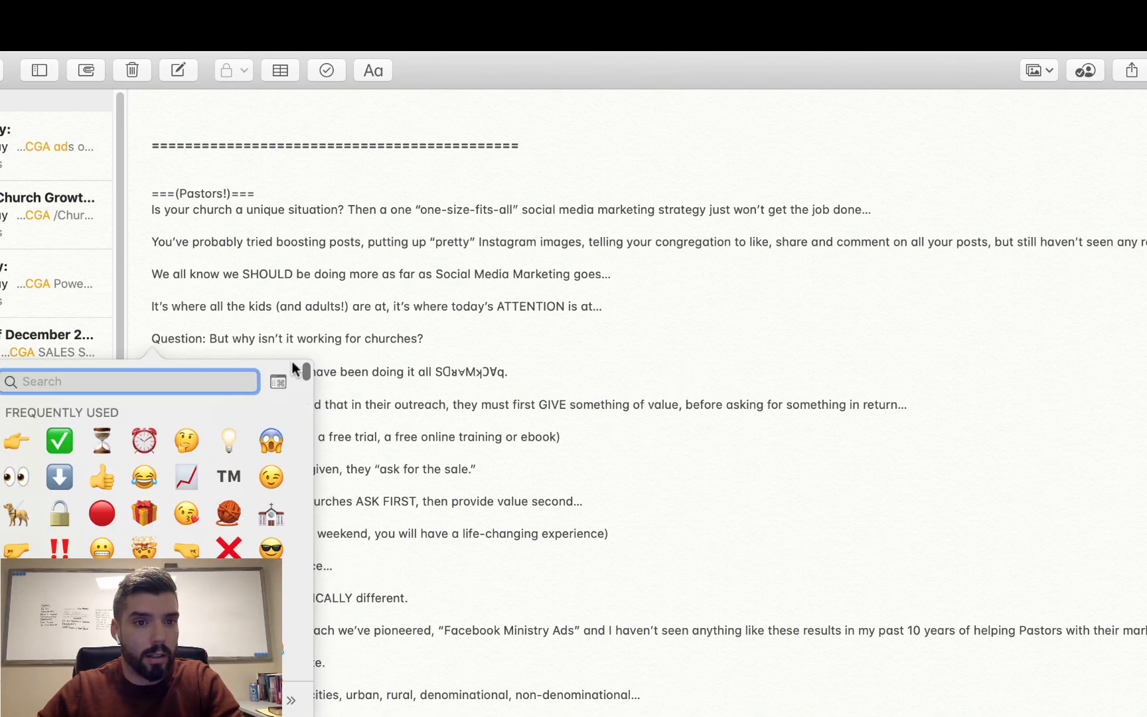
type("?")
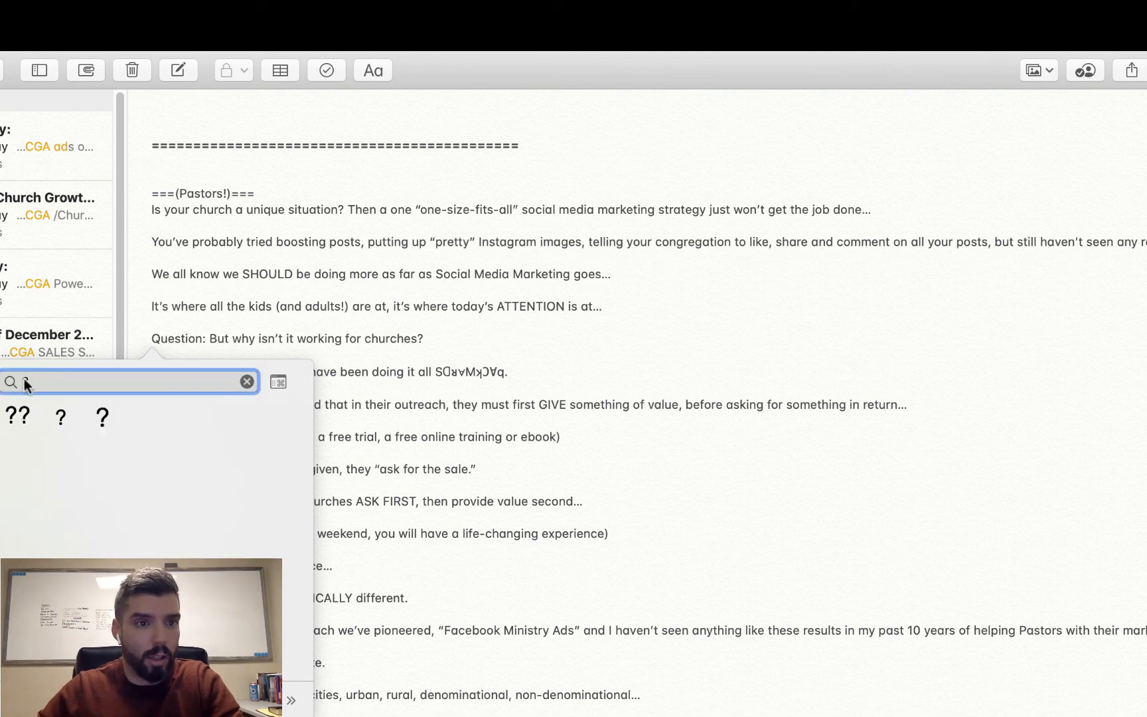
key("BackSpace")
type("red")
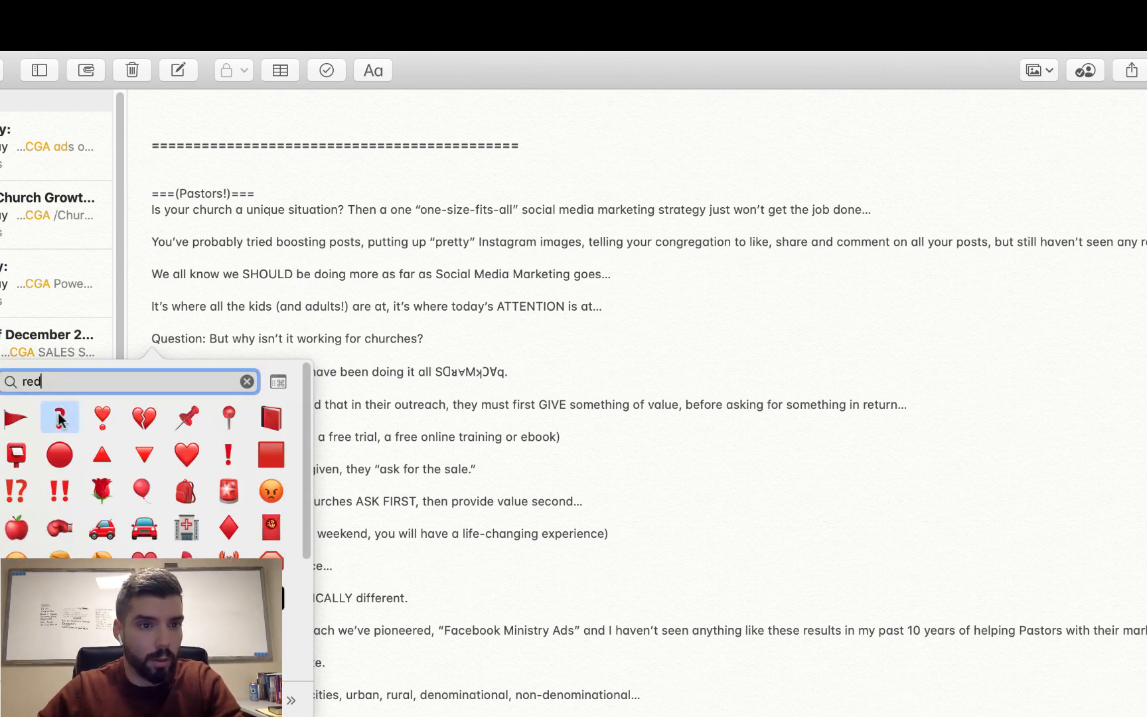
left_click(59, 418)
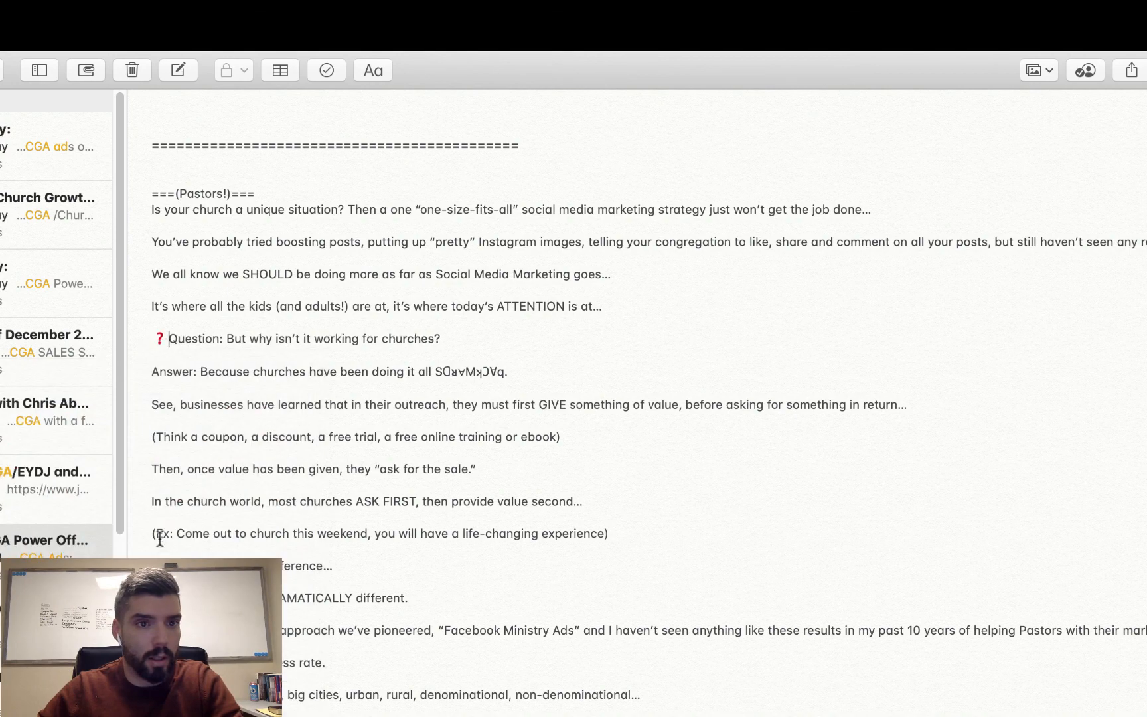
- Insert a red double exclamation mark emoji before "Answer:" and correct the opening line to "Is your church in a unique situation?"
left_click(151, 371)
key("ctrl+super+space")
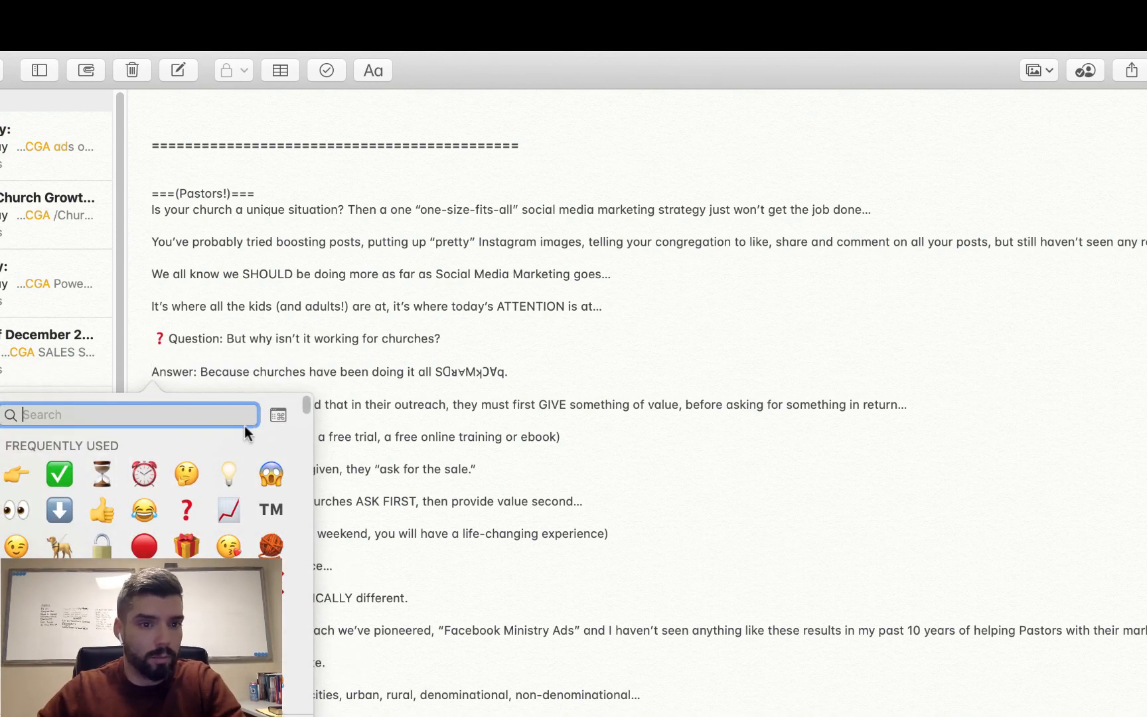
left_click(186, 582)
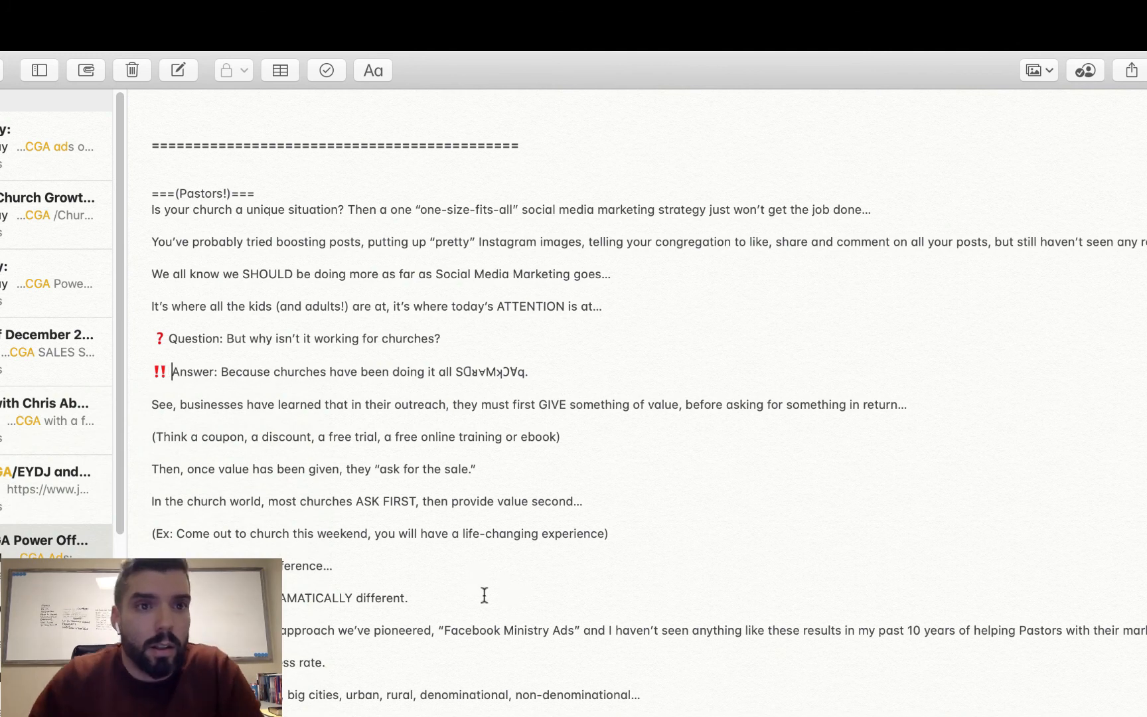
left_click(237, 209)
type("in")
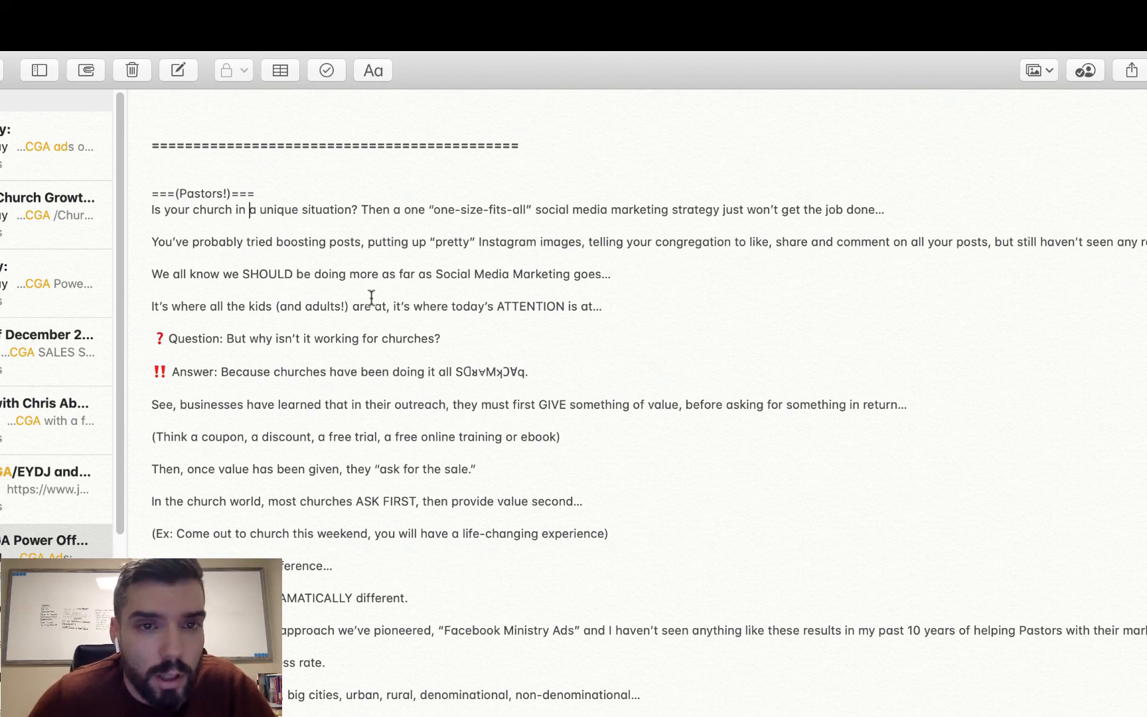
- Add a separate line reading "Aka the Law of Reciprocity" beneath the sentence ending in "ask for the sale."
scroll(398, 339, "down", 2)
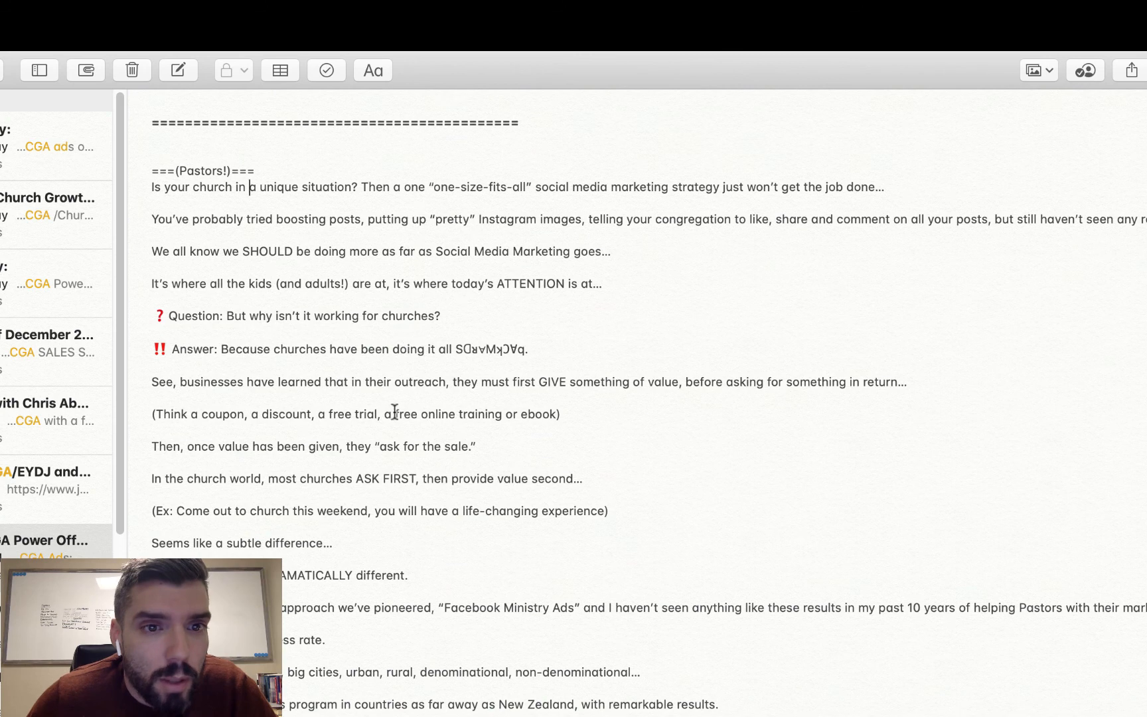
scroll(392, 407, "down", 2)
scroll(392, 407, "down", 1)
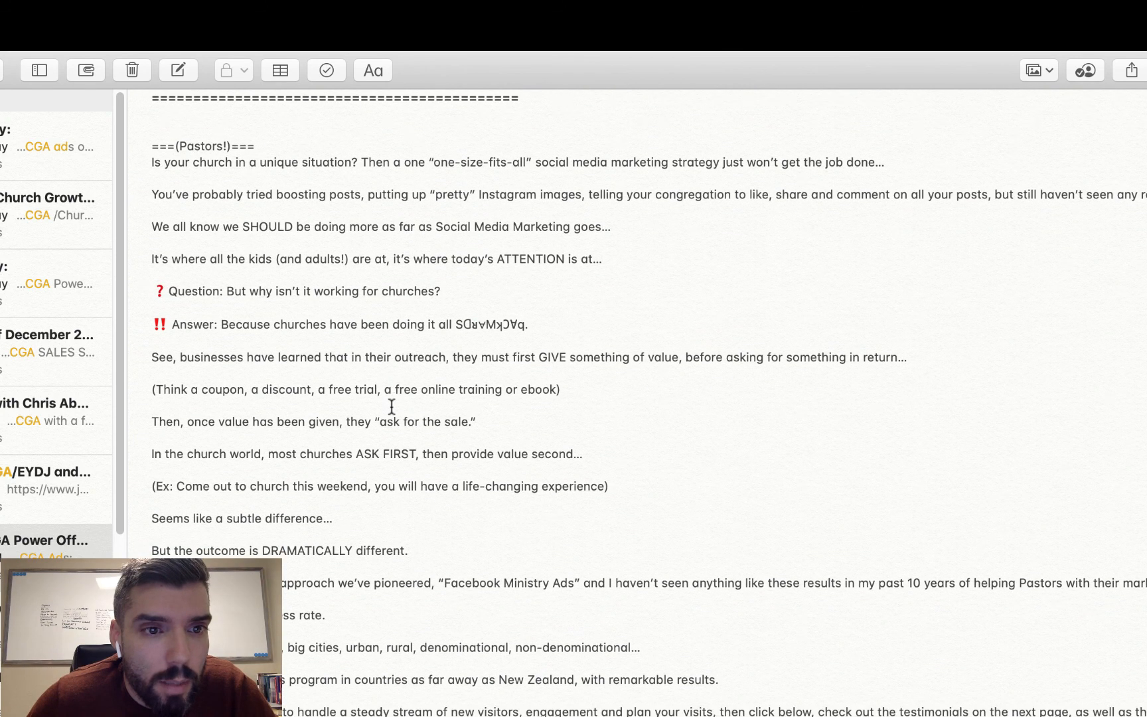
scroll(392, 405, "down", 1)
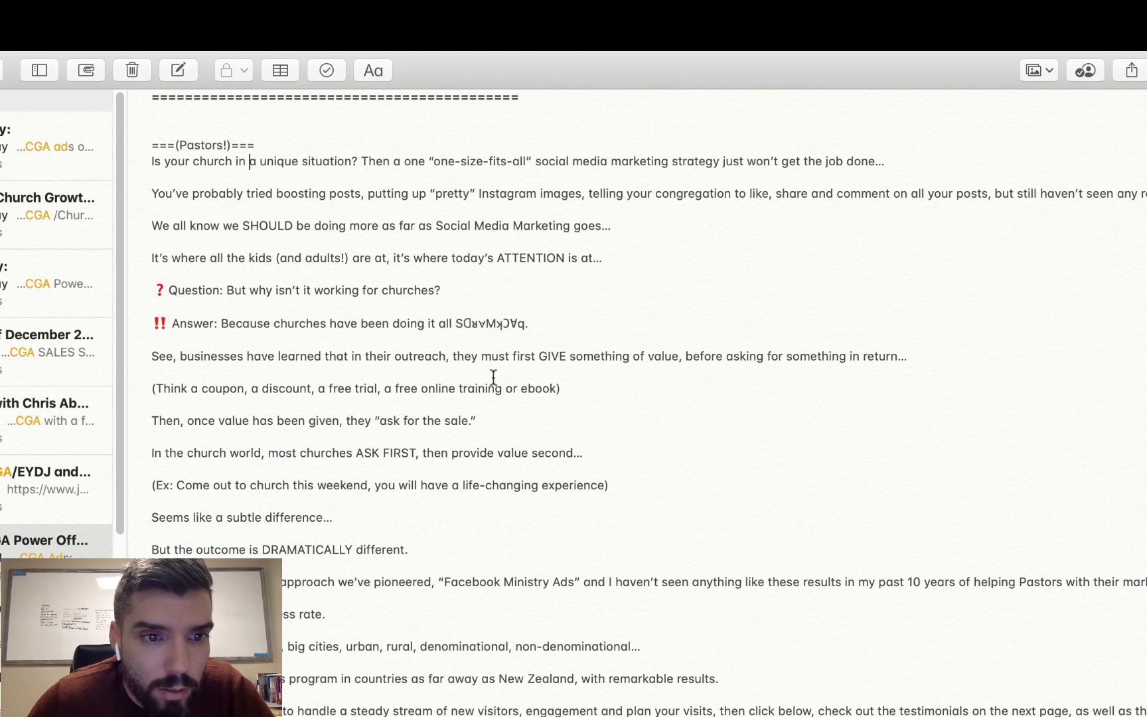
left_click(499, 420)
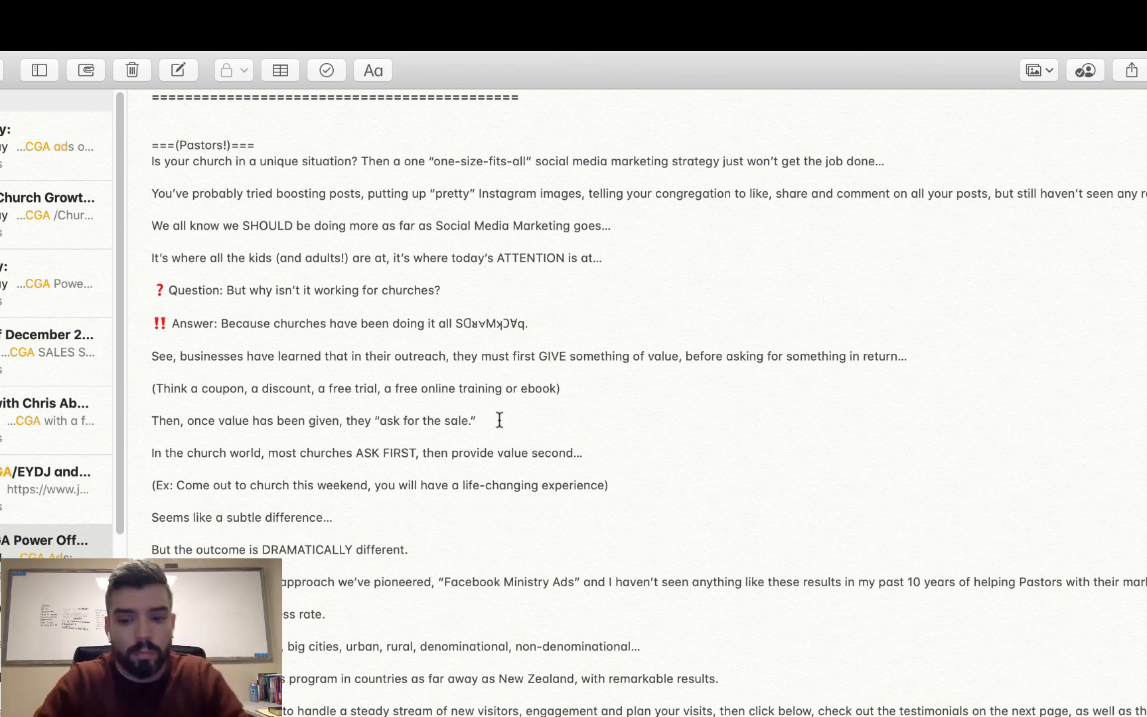
key("Return")
key("Return")
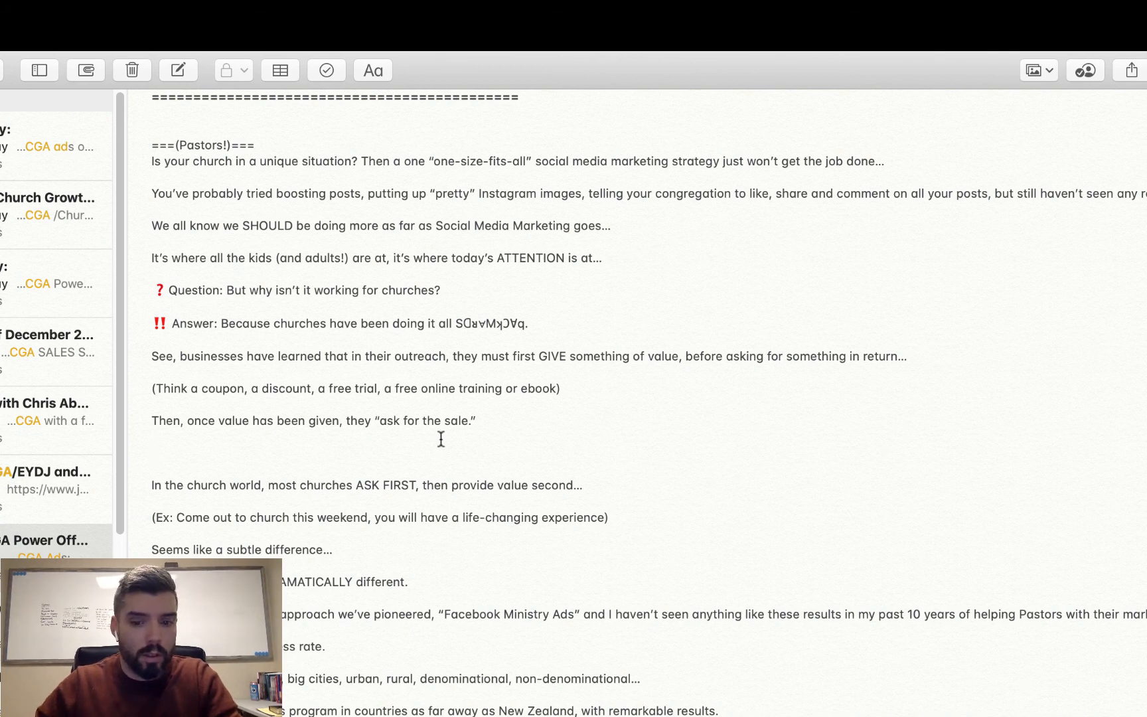
type("Aka the ")
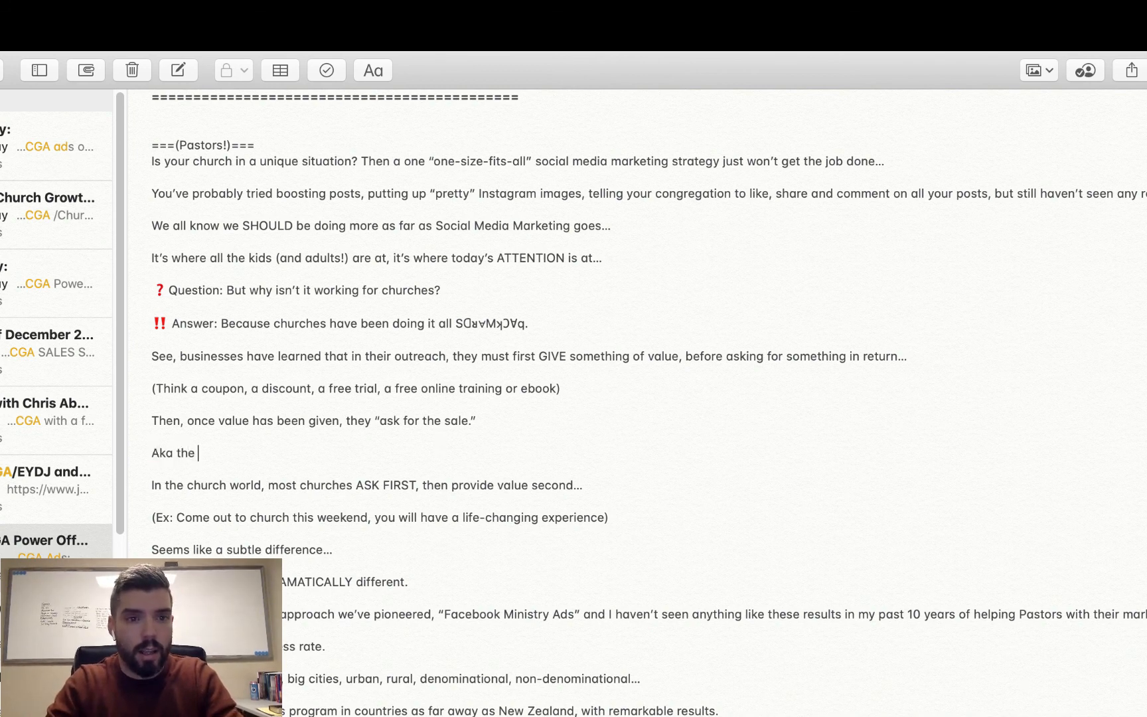
type("Lwa")
key("BackSpace")
key("BackSpace")
type("aw")
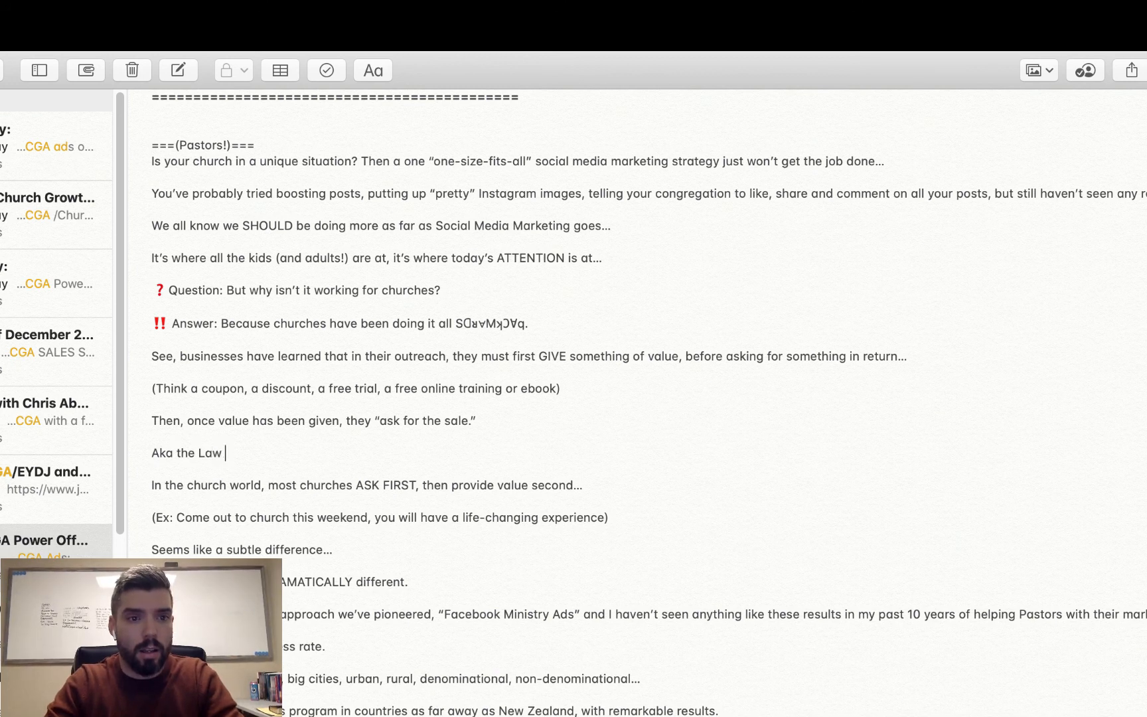
type(" of Recirp")
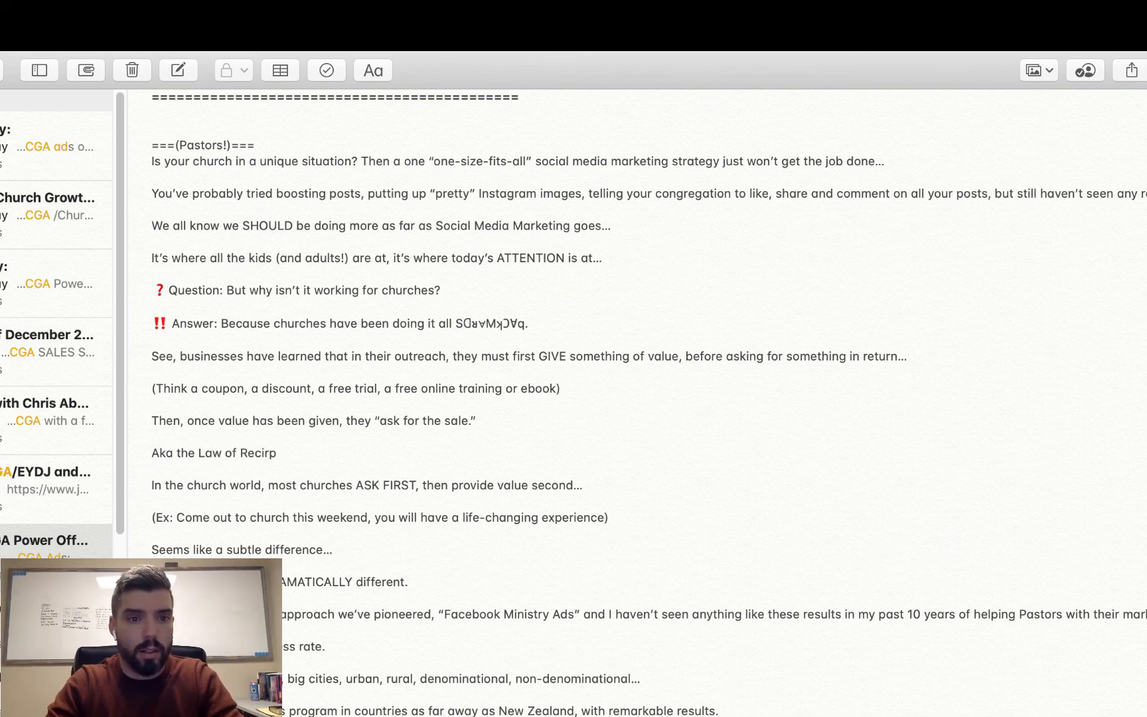
type("city")
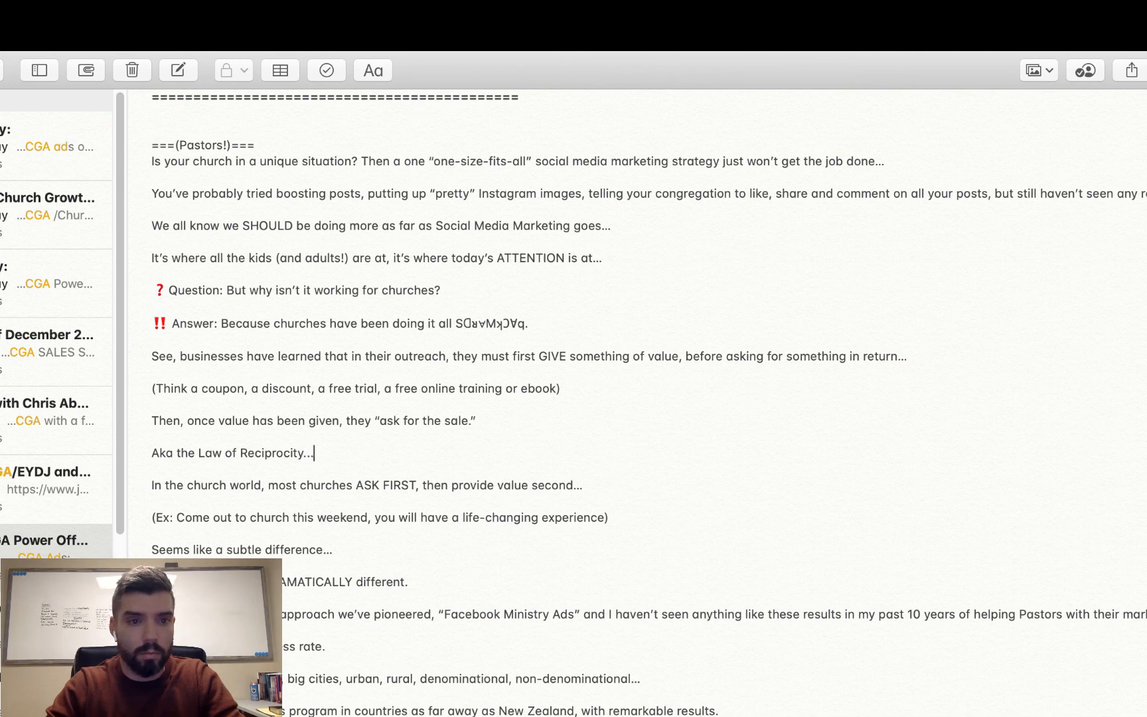
- Extend the Reciprocity line with "...Aka the Law of Sowing and Reaping" and enclose the whole line in square brackets
type("...Aka the Last")
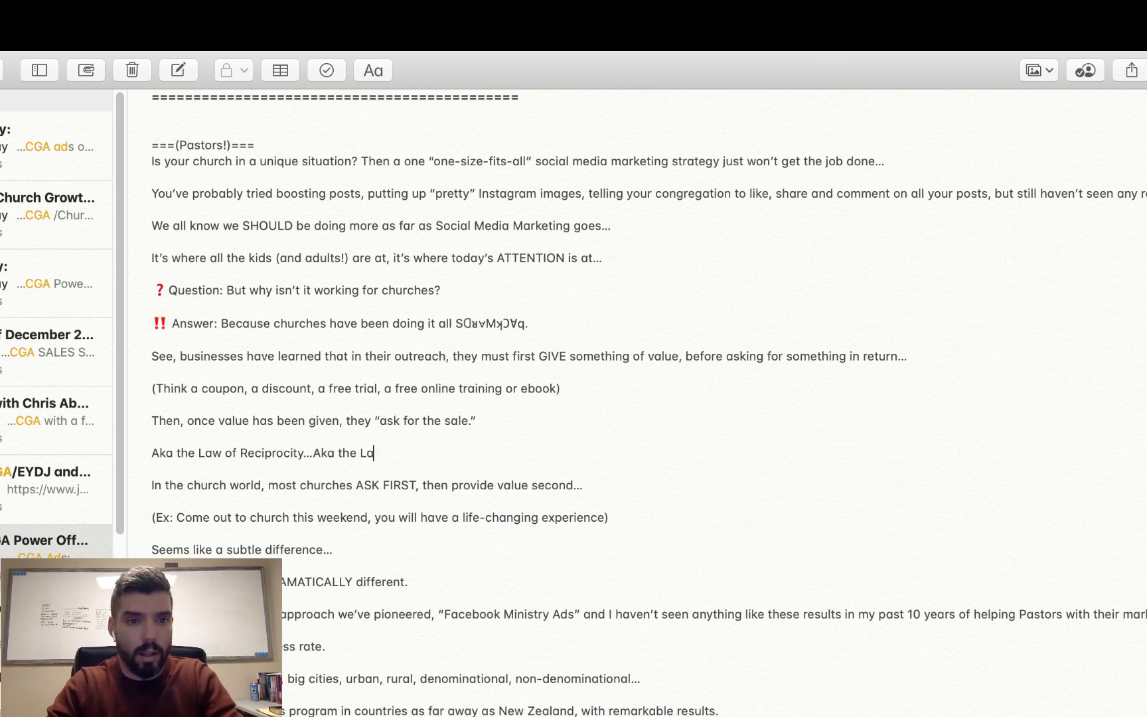
key("BackSpace")
key("BackSpace")
type("aw")
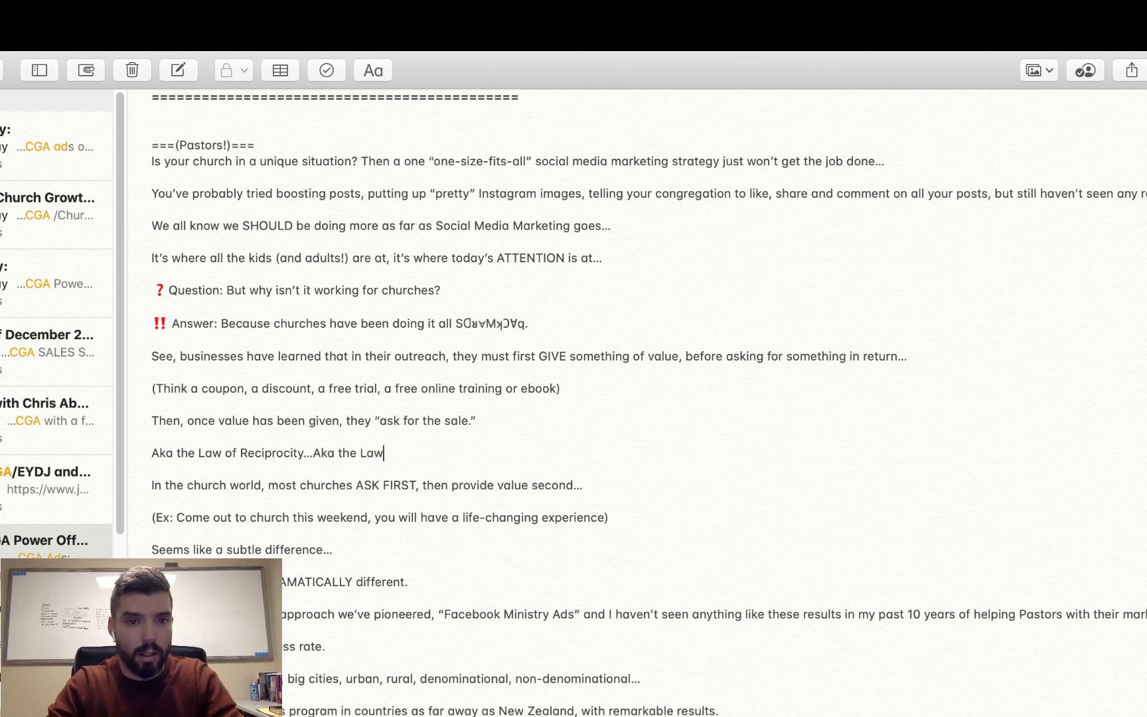
type(" of Sowing and Rea")
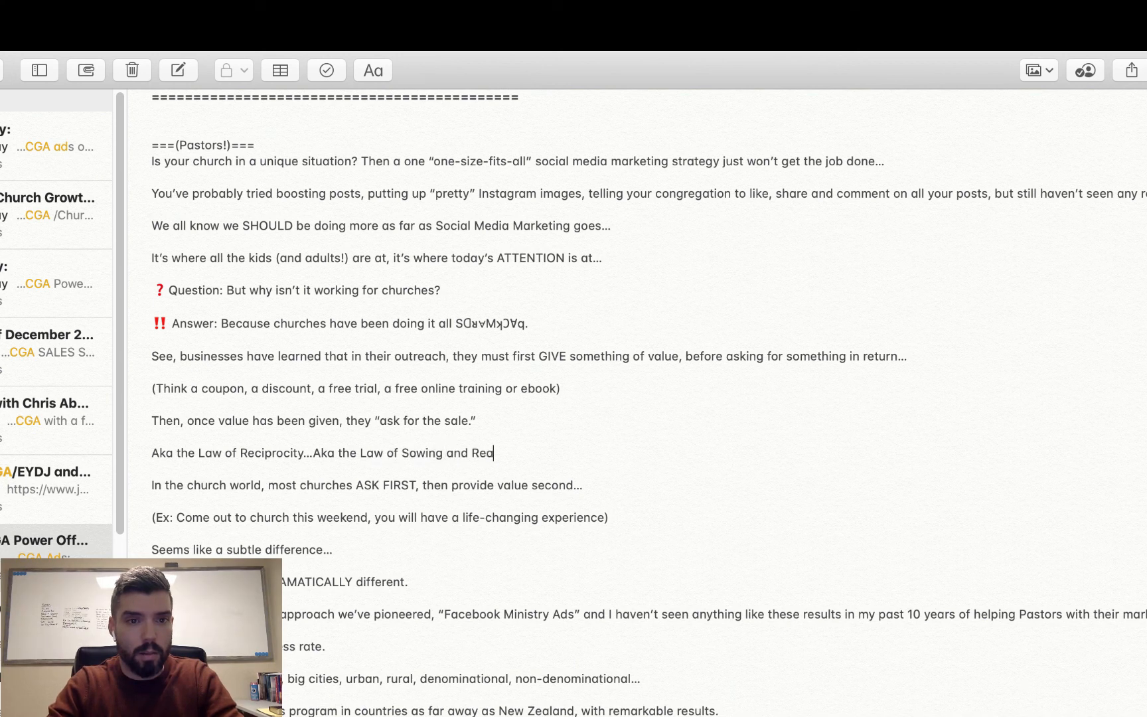
type("ping…")
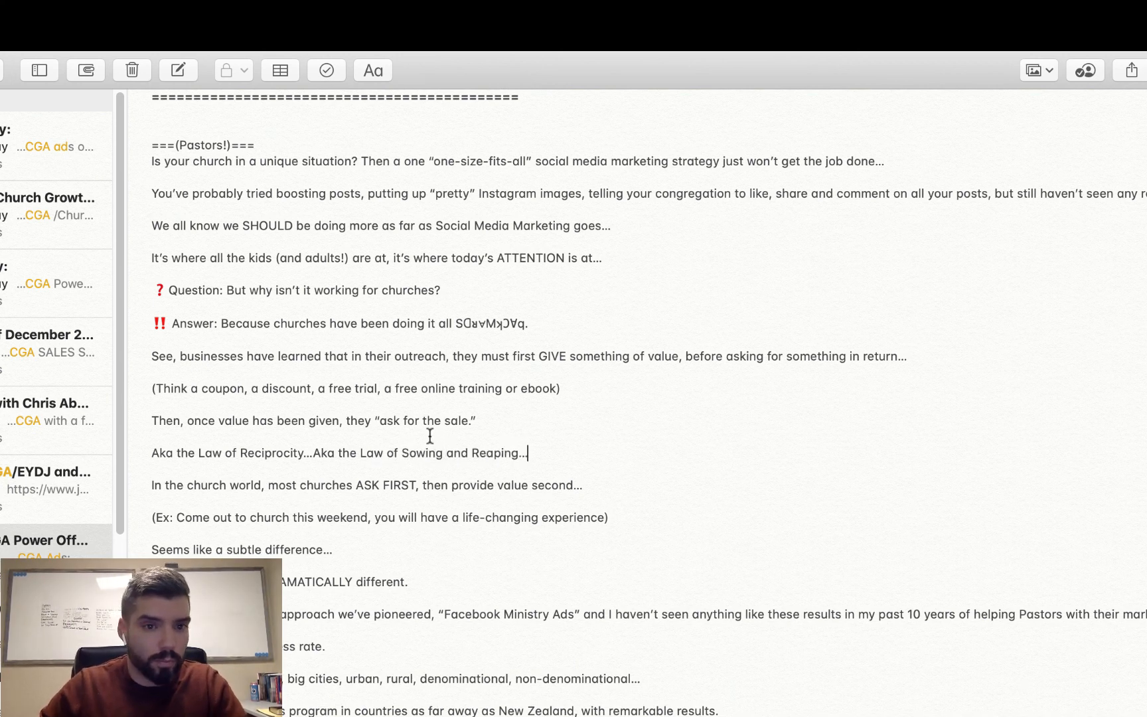
left_click_drag(543, 454, 516, 454)
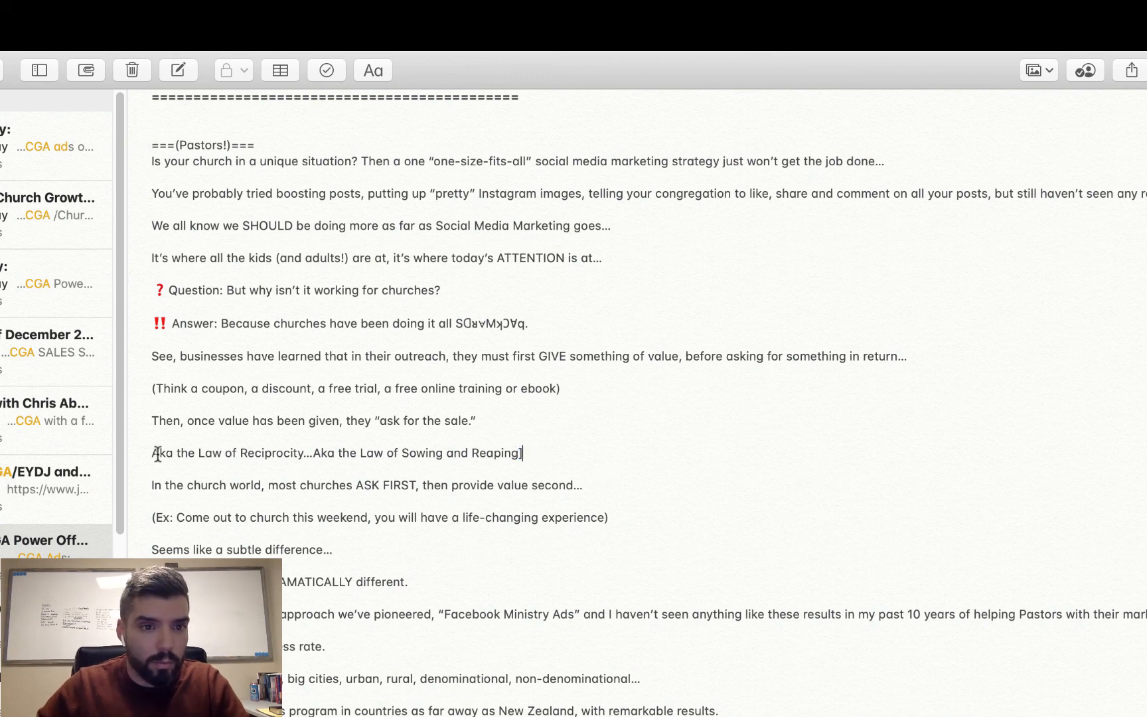
type("[")
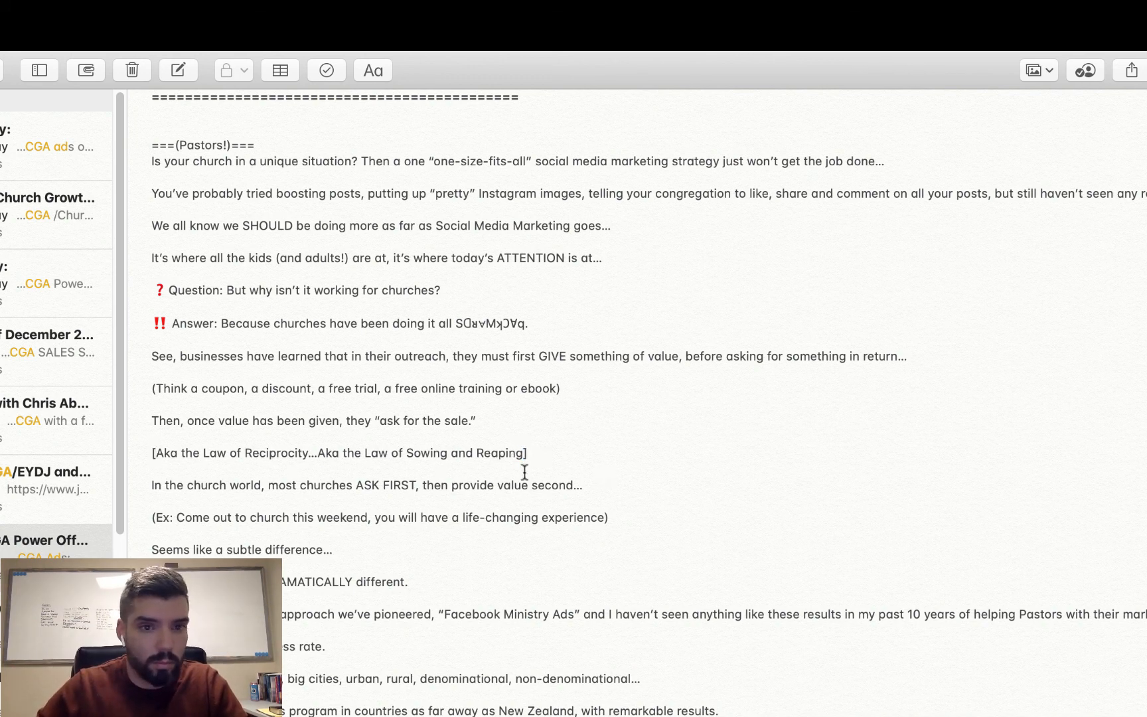
- Copy the bracketed Reciprocity line from the note and enter it in YayText as the text to style, replacing "BACKWARDS"
left_click_drag(528, 454, 131, 453)
key("super+c")
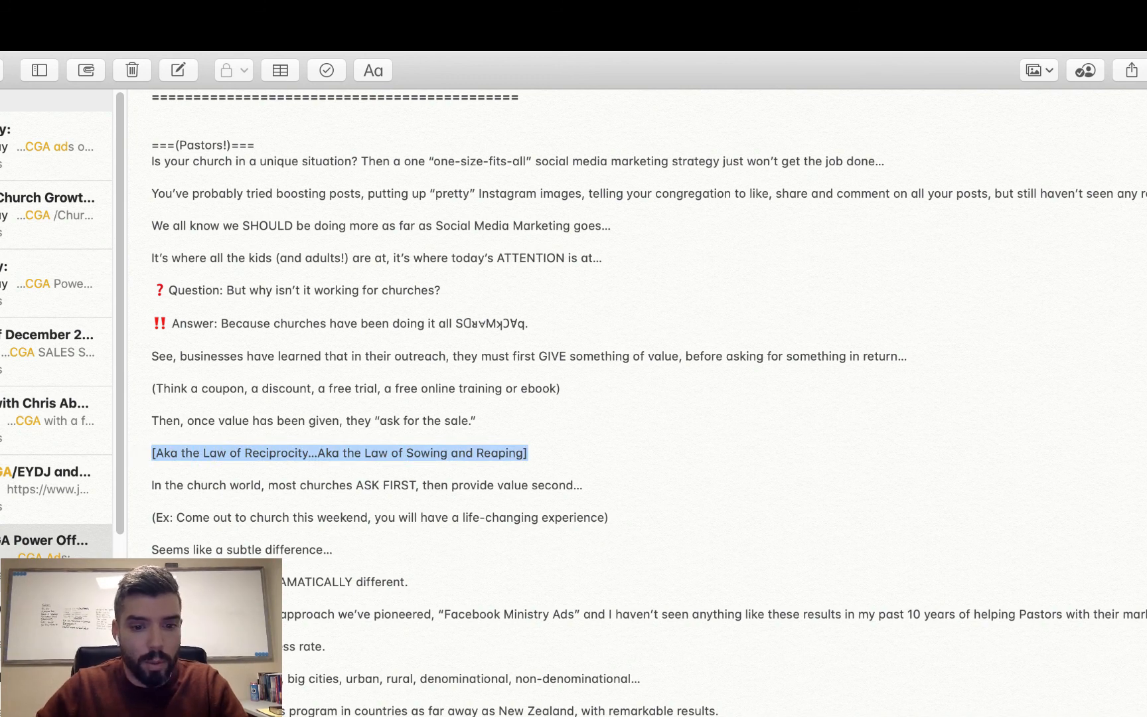
key("Right")
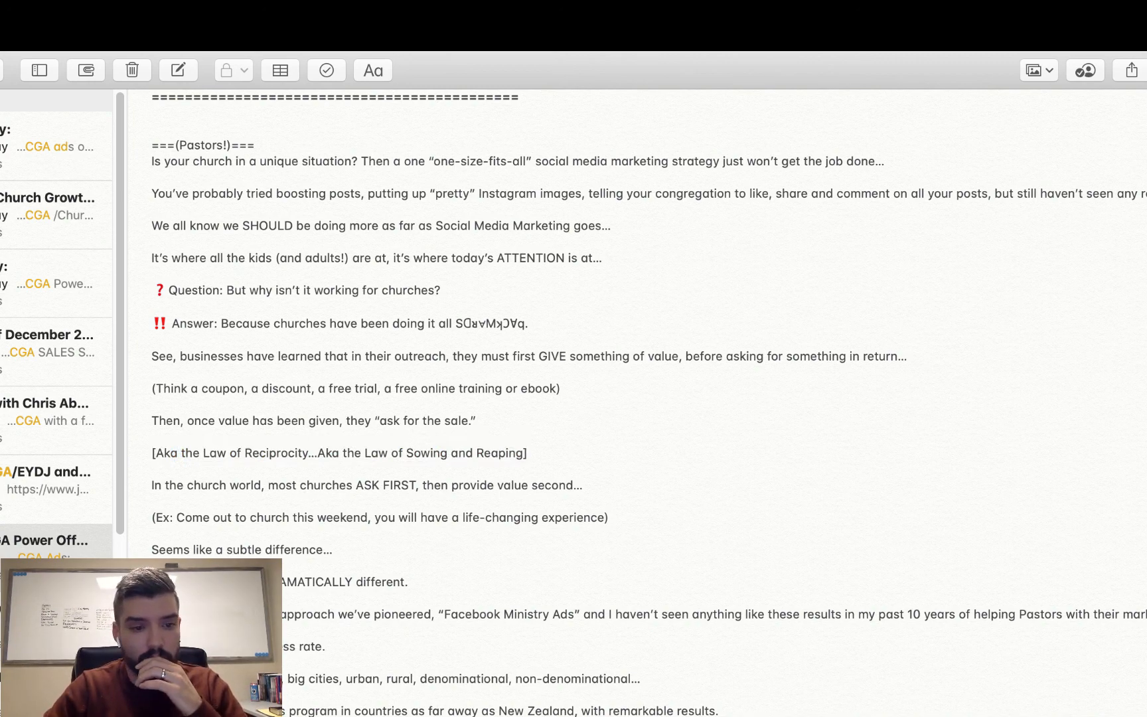
key("ctrl+Left")
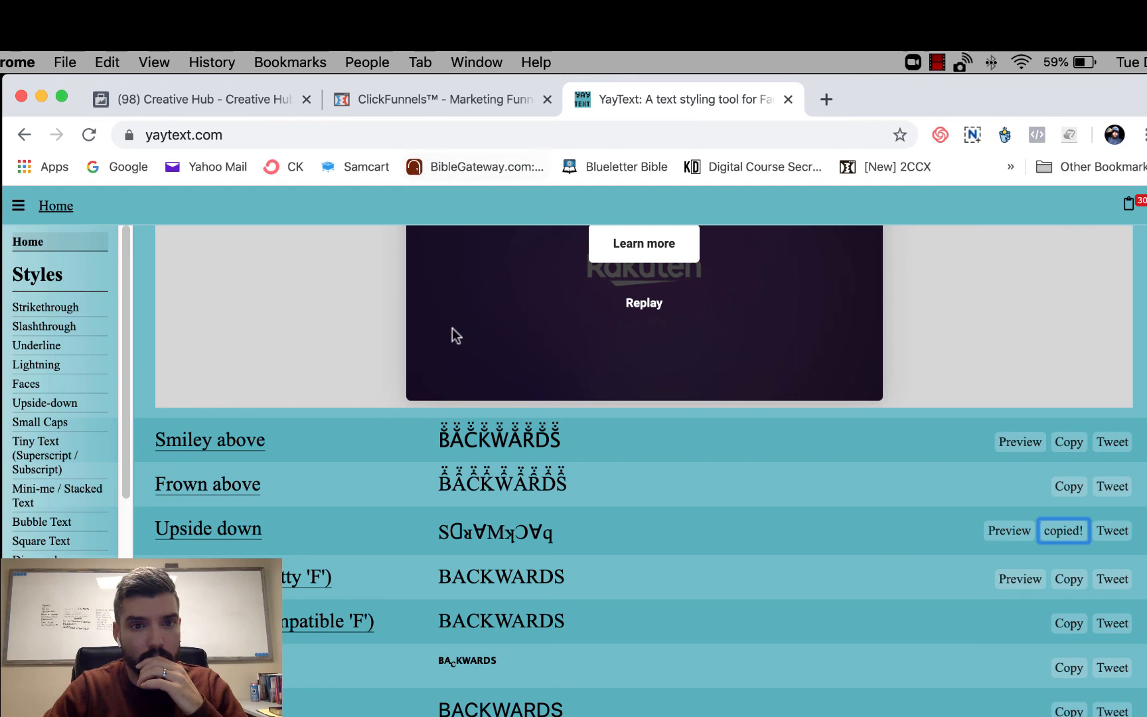
scroll(452, 328, "up", 20)
scroll(452, 328, "down", 8)
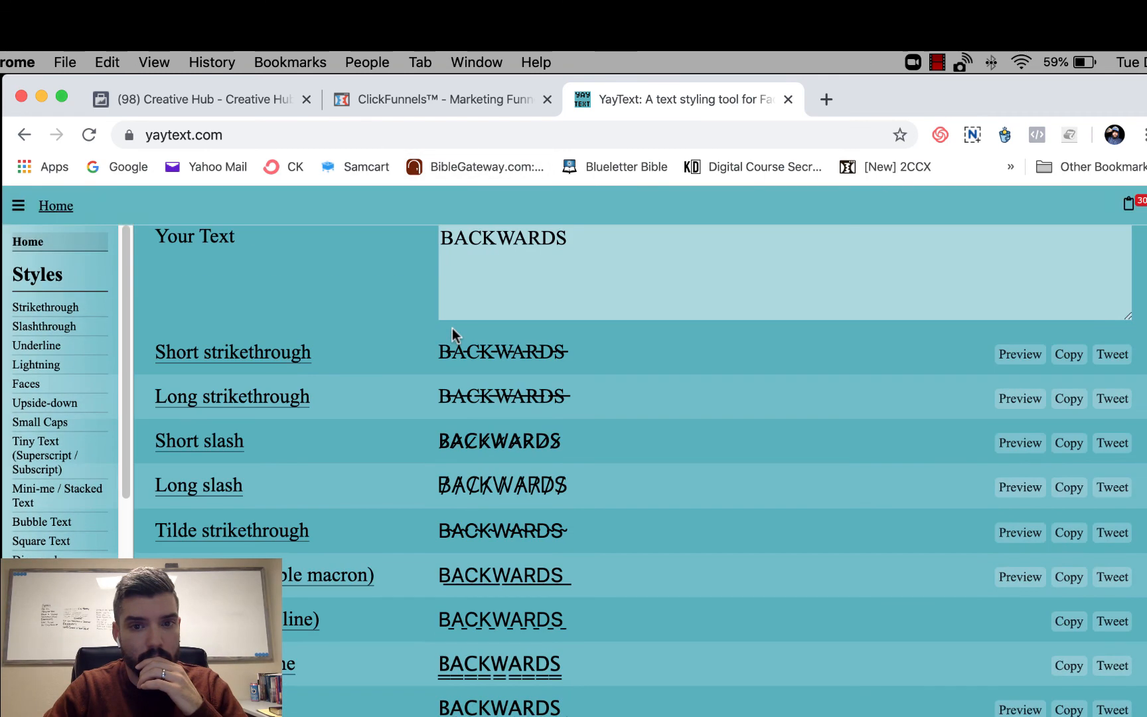
double_click(485, 242)
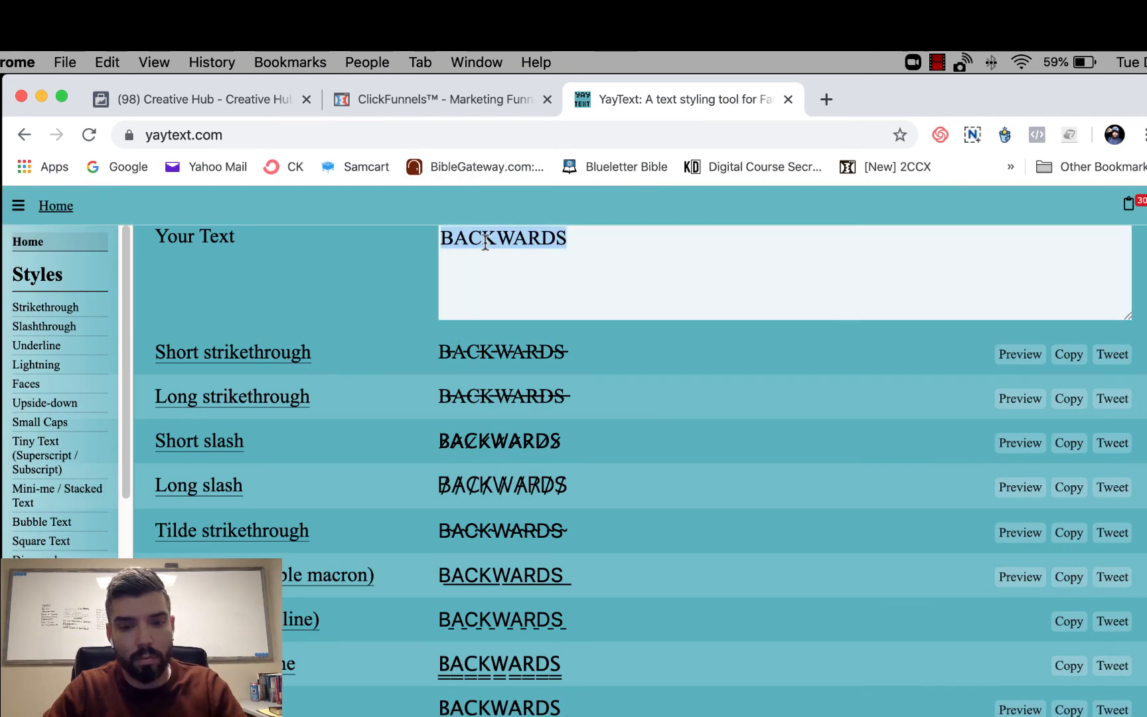
key("super+v")
- Copy the Italic (serif) version of the line from YayText and replace the plain bracketed line in the note with it
scroll(676, 470, "down", 5)
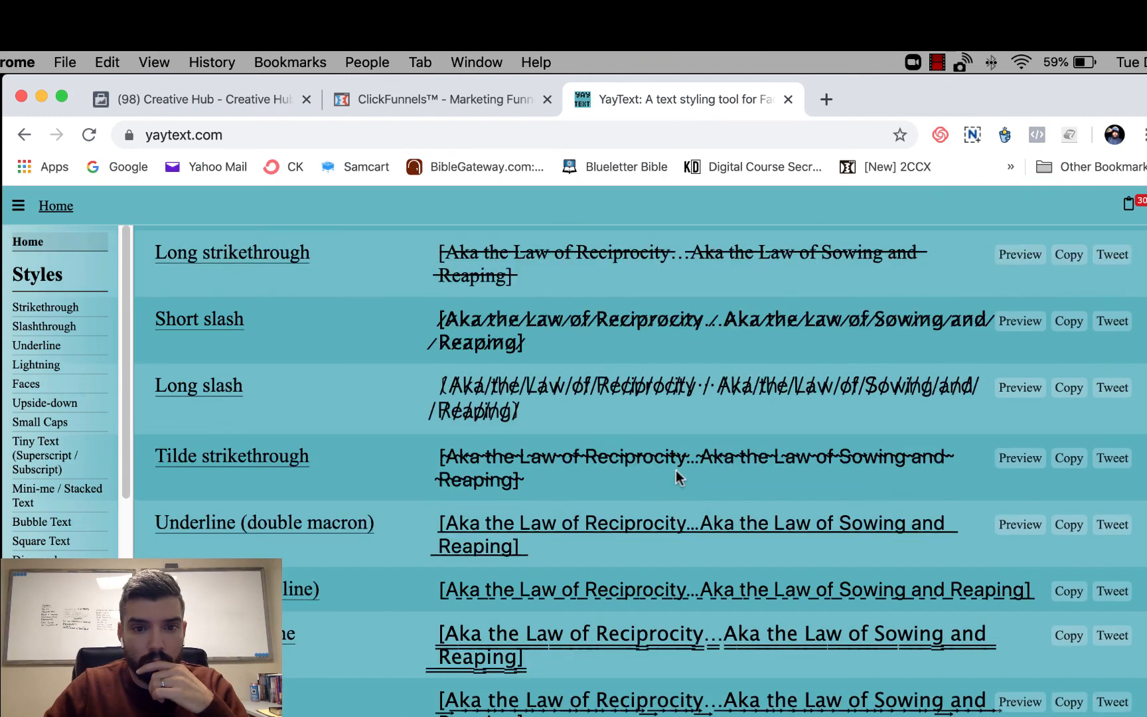
scroll(676, 469, "down", 15)
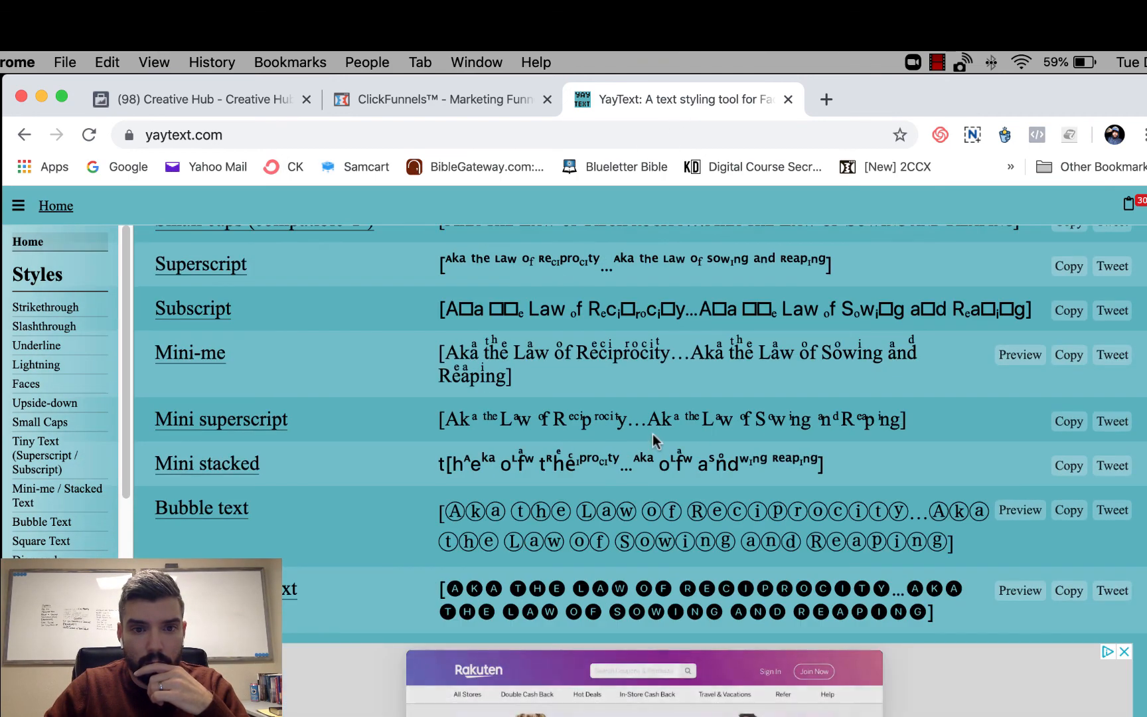
scroll(652, 434, "down", 10)
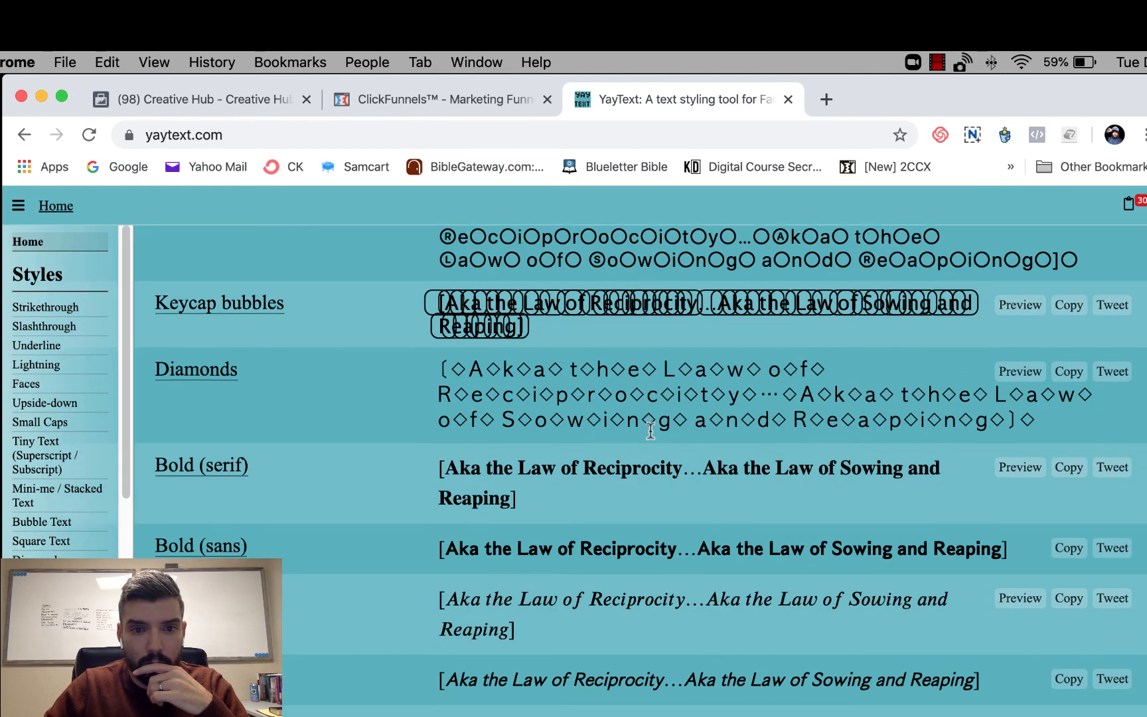
scroll(651, 431, "down", 6)
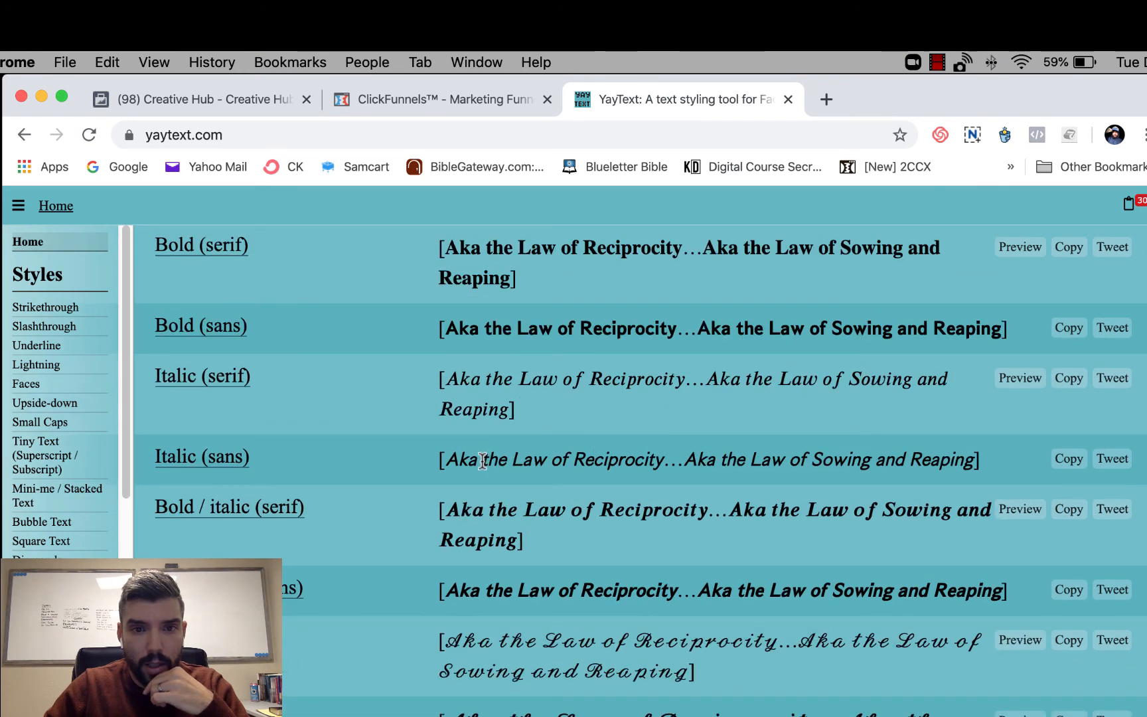
left_click(1064, 379)
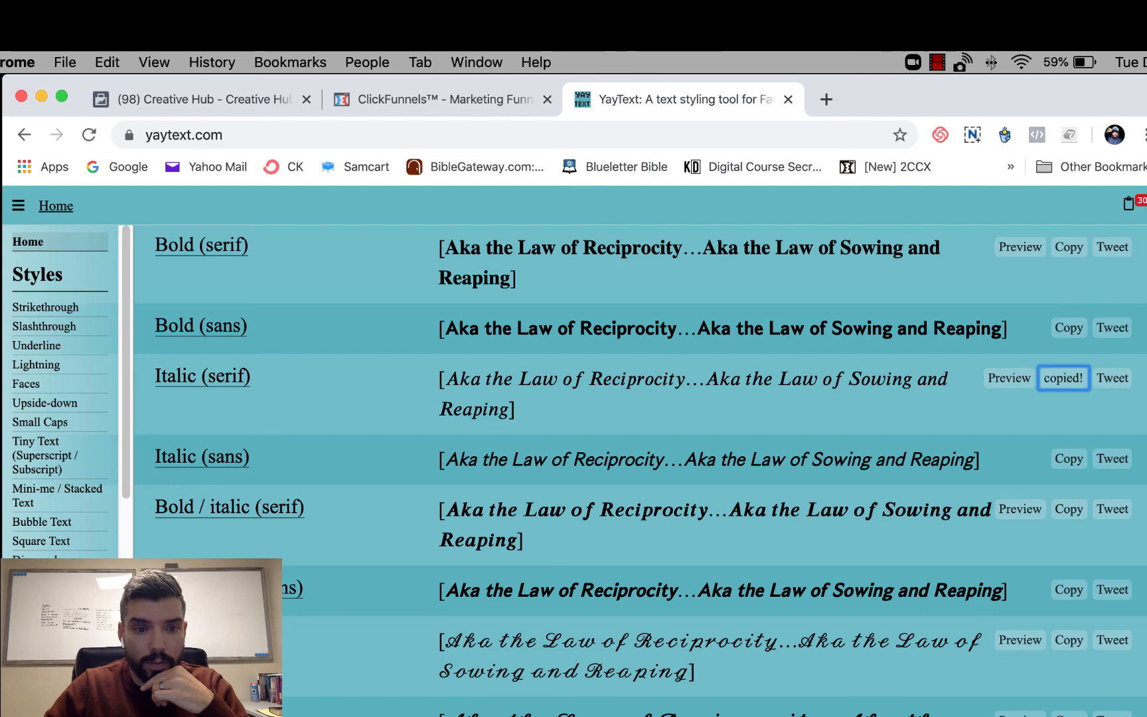
key("ctrl+Left")
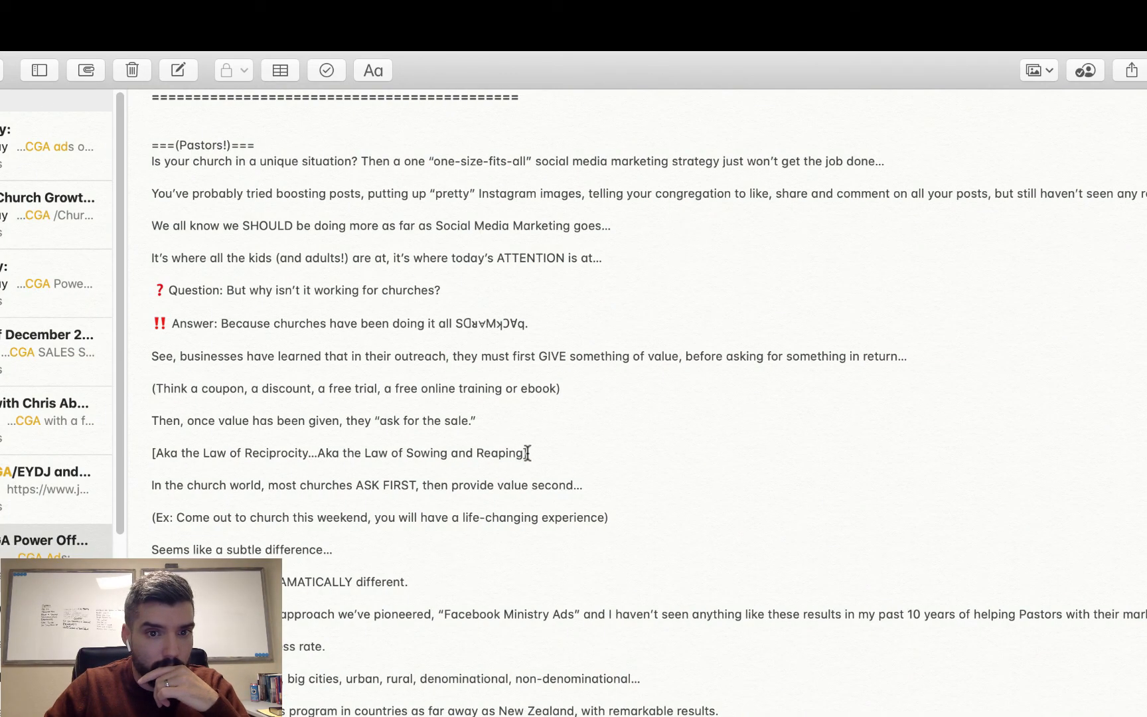
left_click_drag(527, 452, 143, 456)
key("super+v")
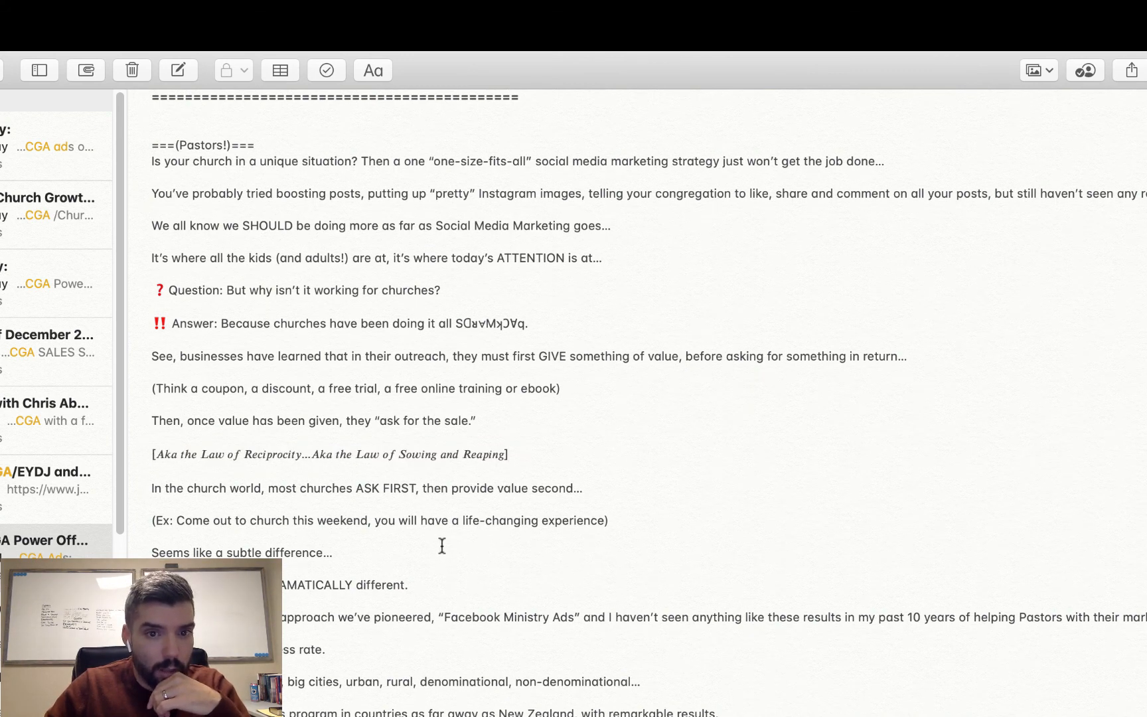
- Insert a seedling emoji in front of the italic bracketed line, finding it with the emoji search term "seed"
left_click(153, 452)
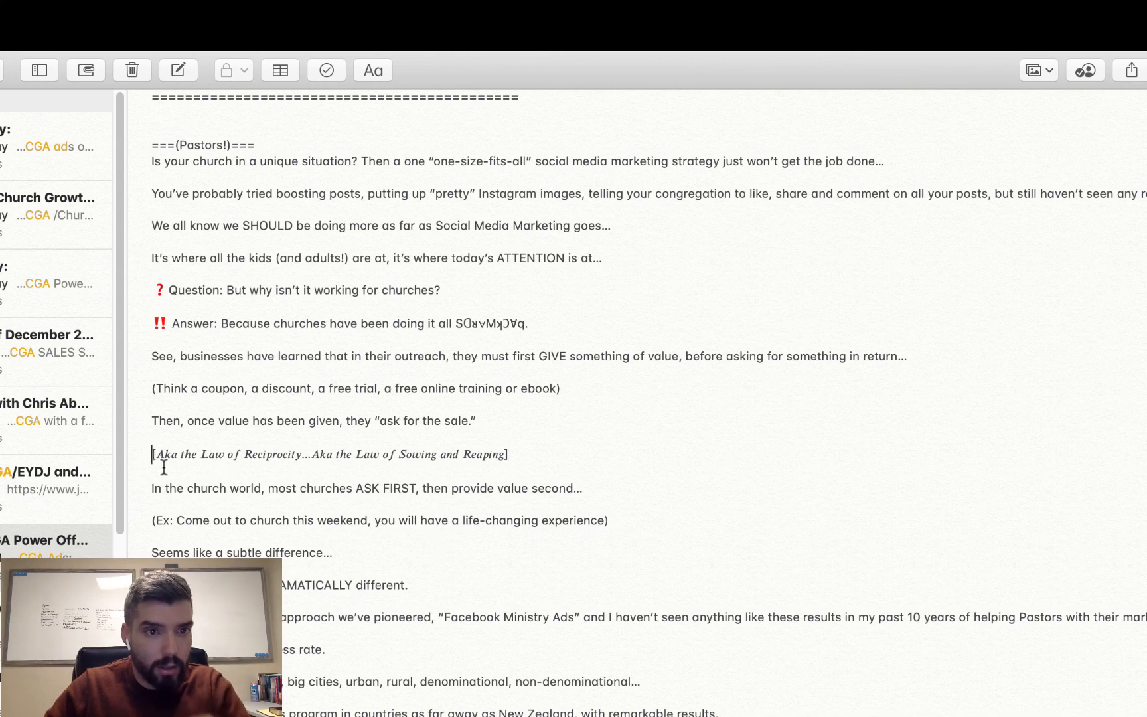
key("ctrl+super+space")
type("seed")
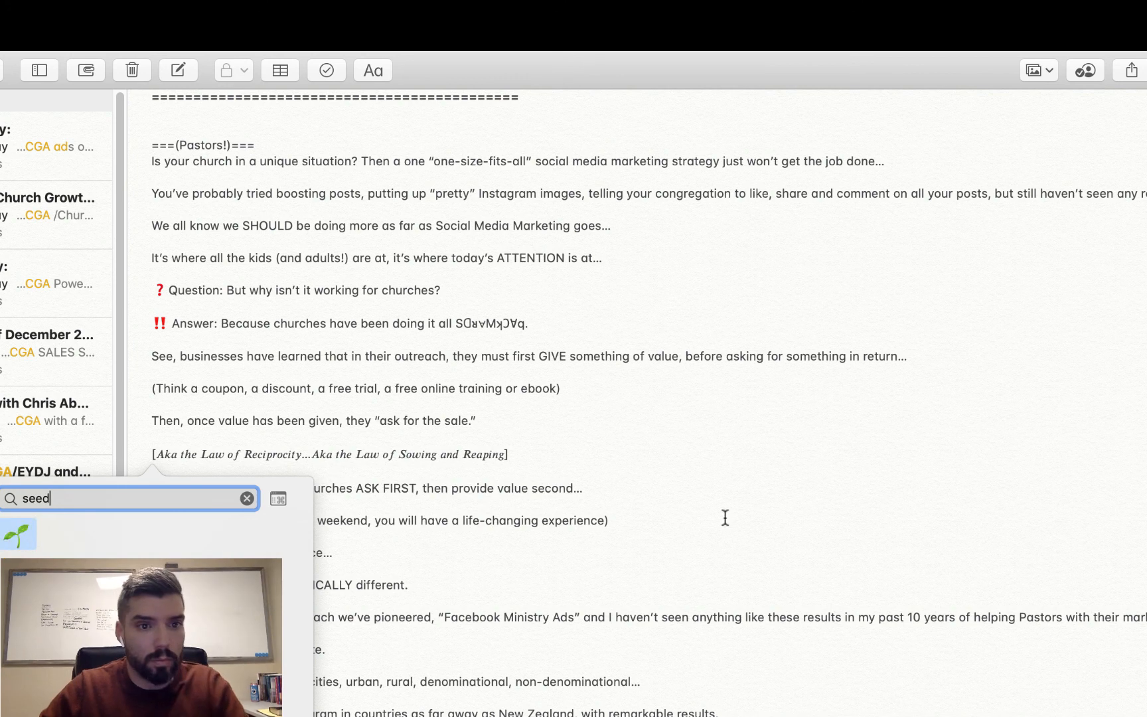
key("Return")
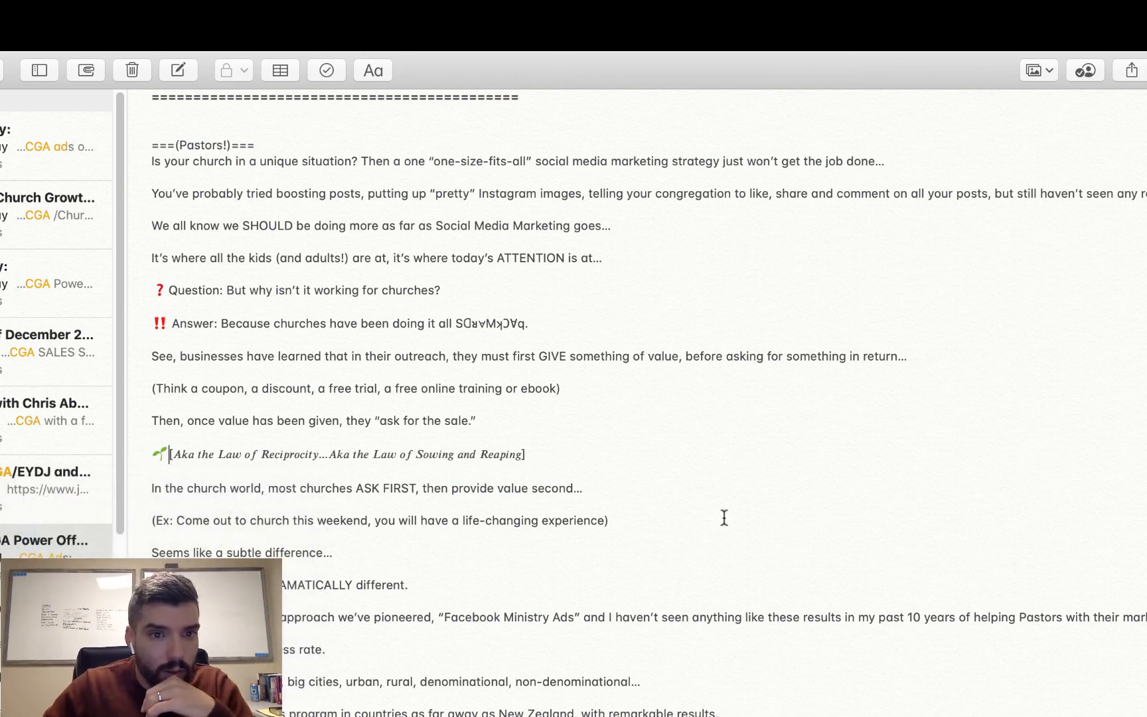
- Reword the church-world sentence to read "most churches are “asking” FIRST, then providing value second…"
left_click(356, 489)
type("are")
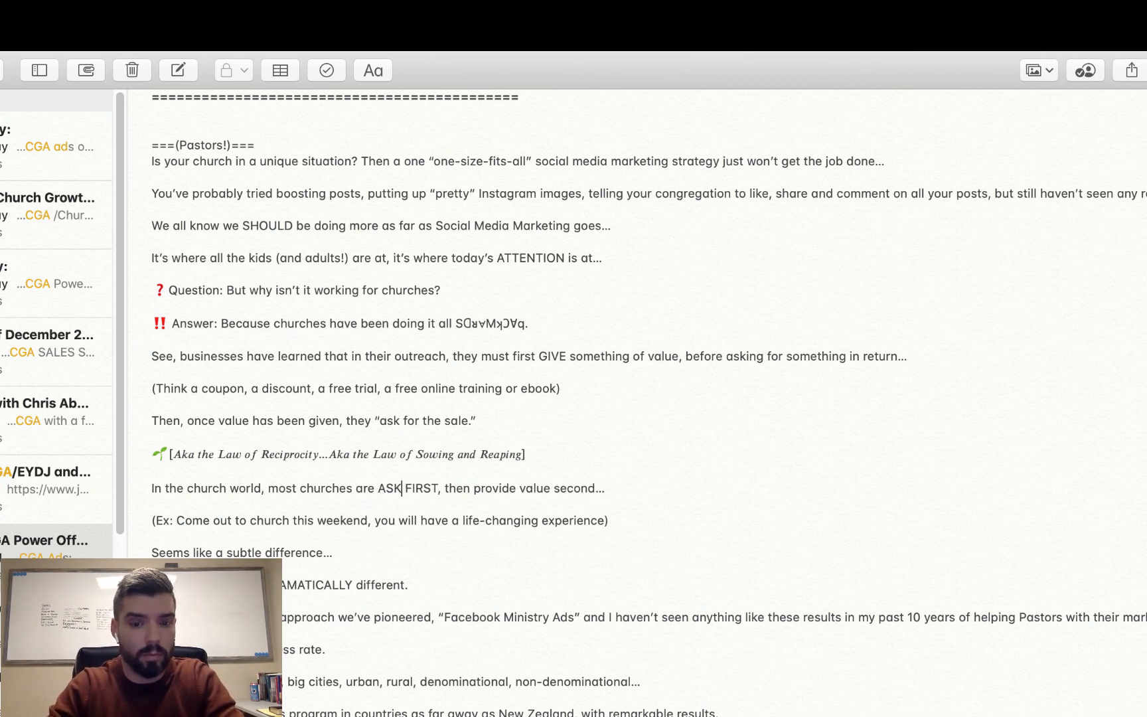
key("Delete")
key("Delete")
key("Delete")
type("\"asking")
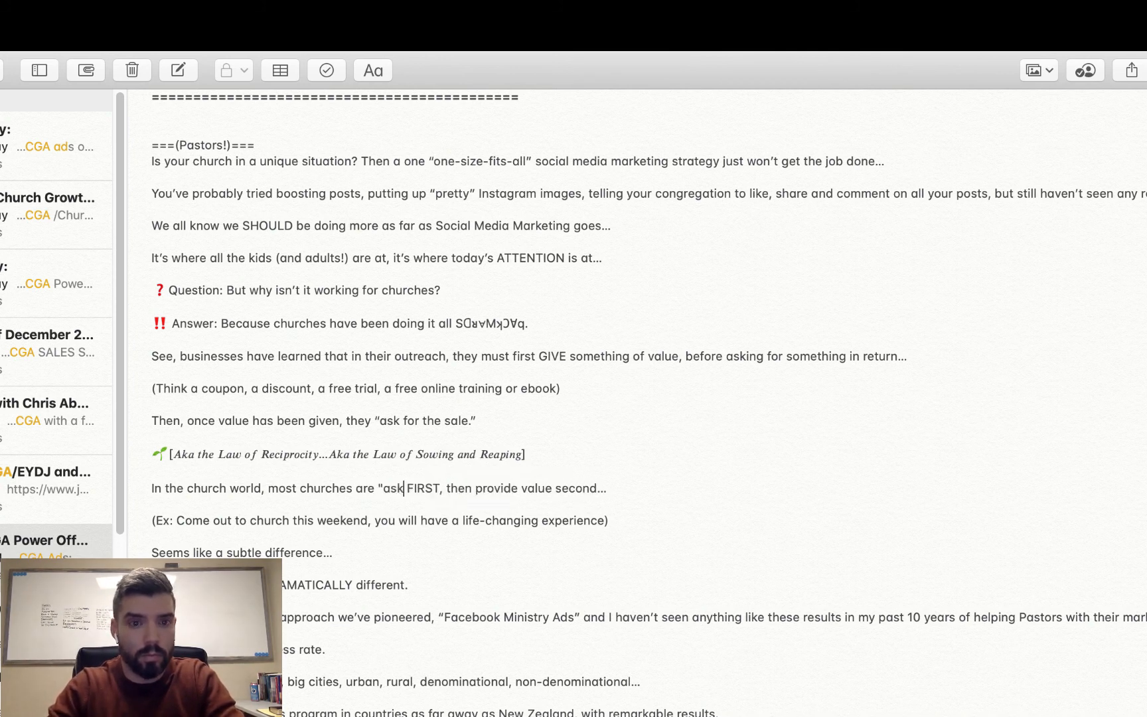
type("\"")
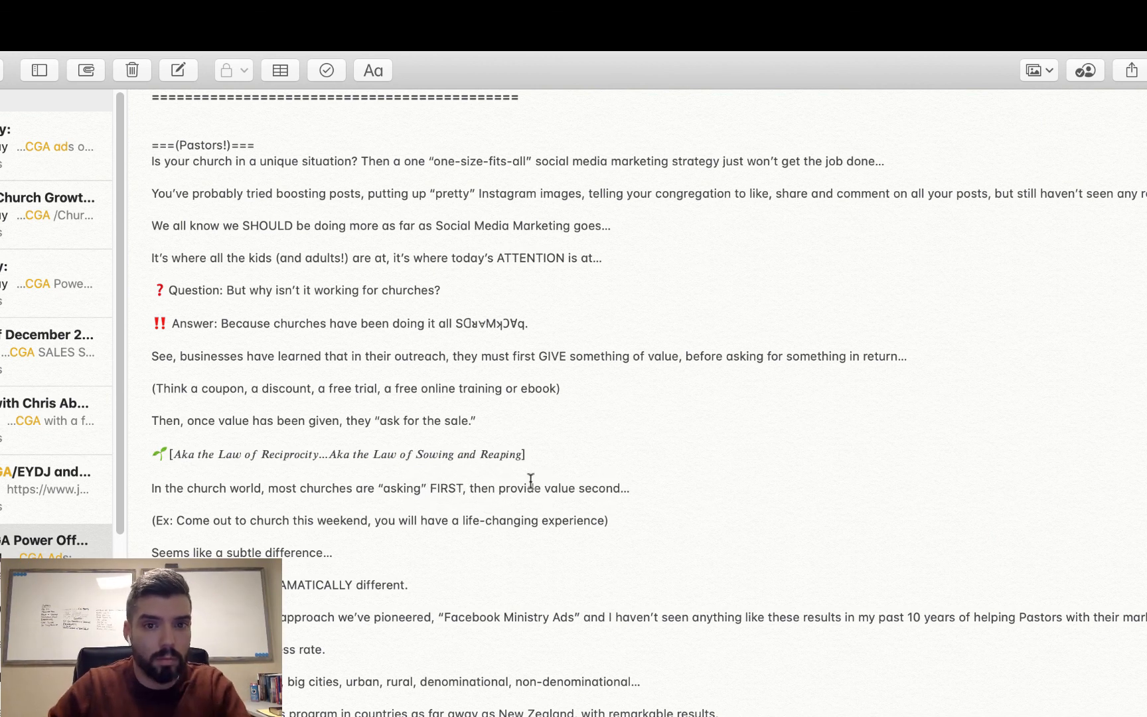
left_click(541, 488)
key("BackSpace")
type("ing")
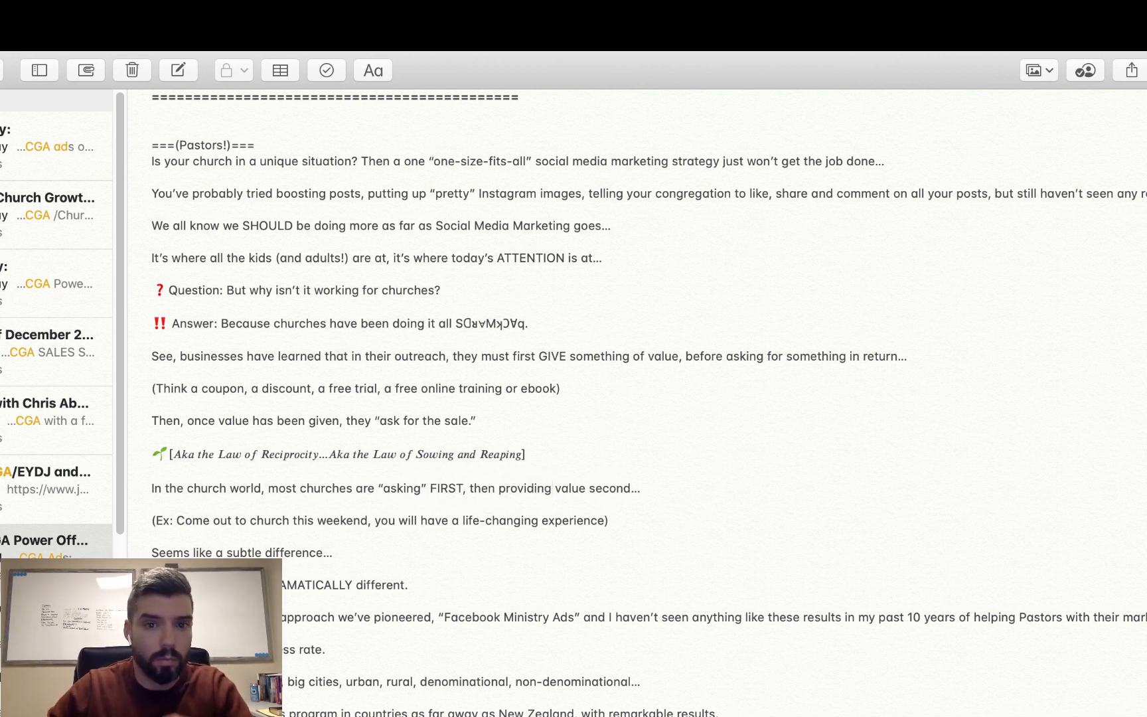
left_click(744, 455)
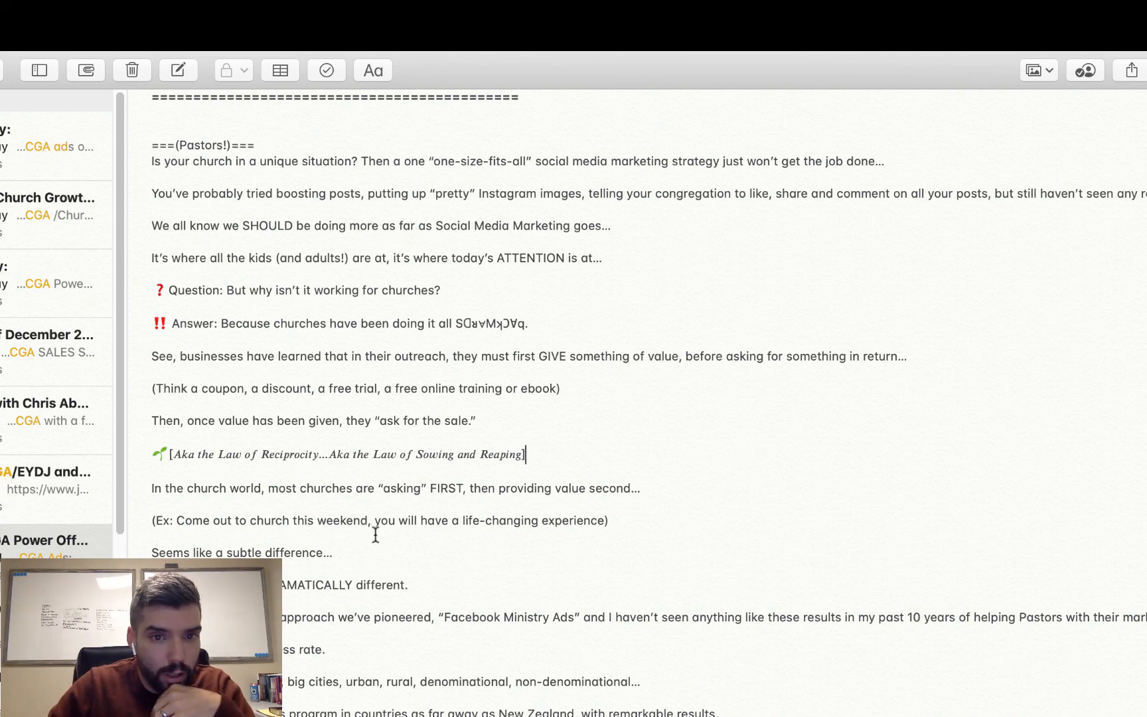
- Shorten the sentence after "Seems like a subtle difference…" to "But the outcome is DRAMATIC."
scroll(541, 558, "down", 3)
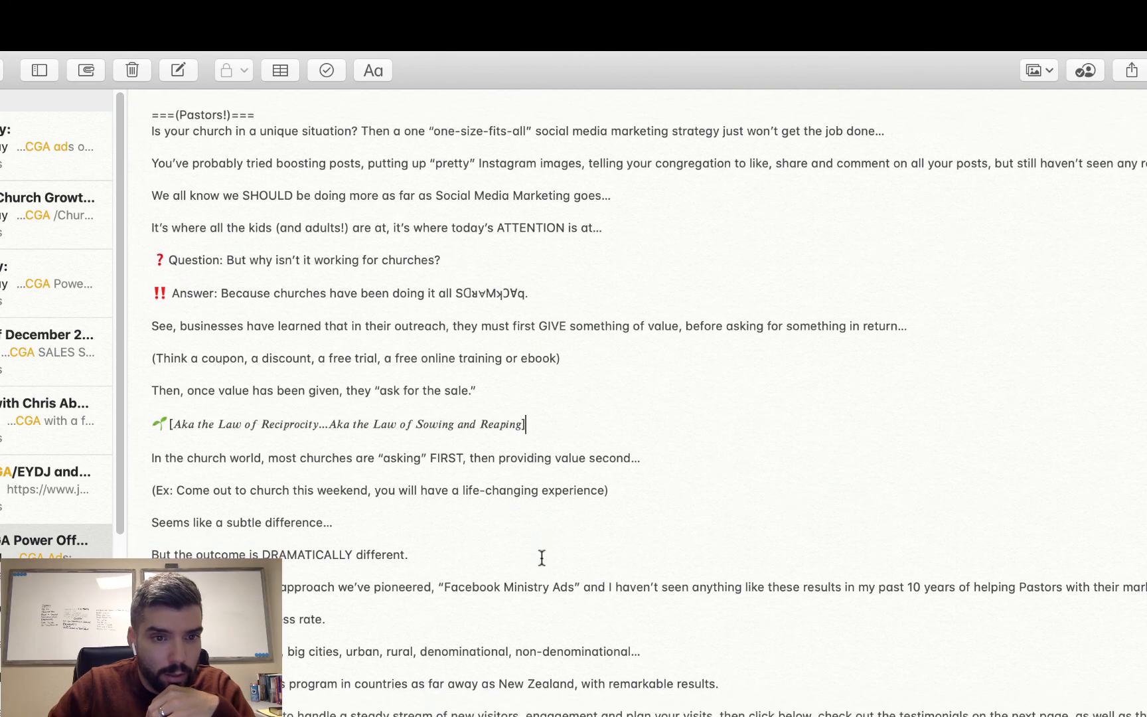
scroll(534, 556, "down", 4)
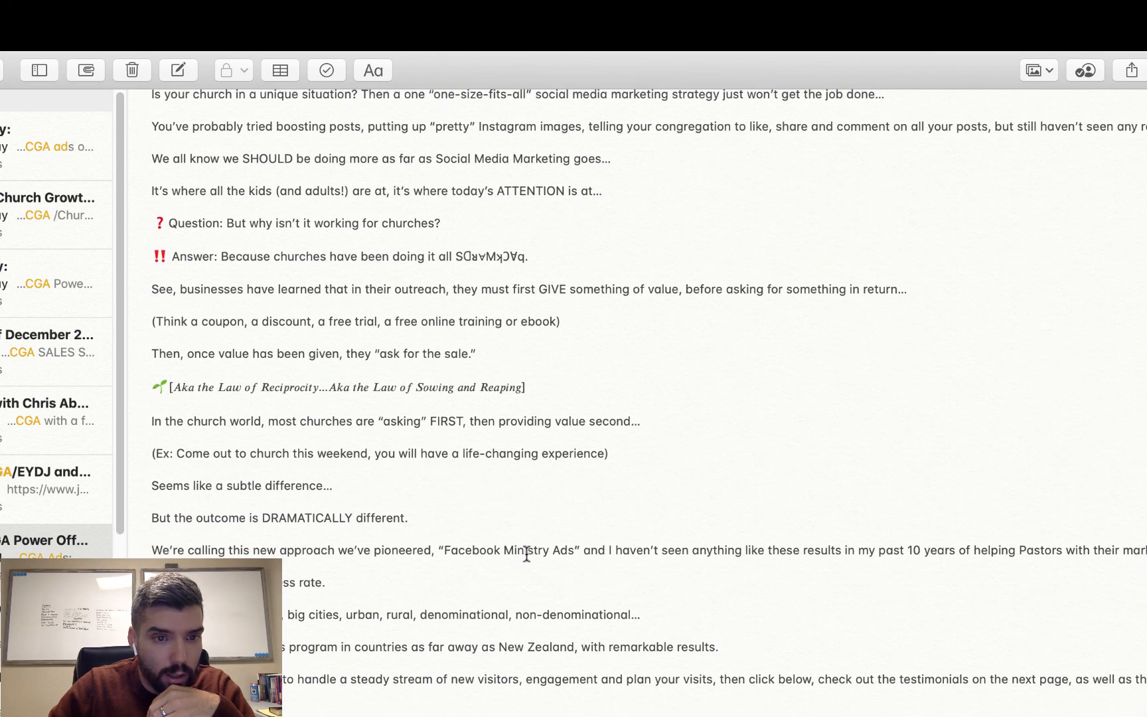
scroll(519, 538, "down", 4)
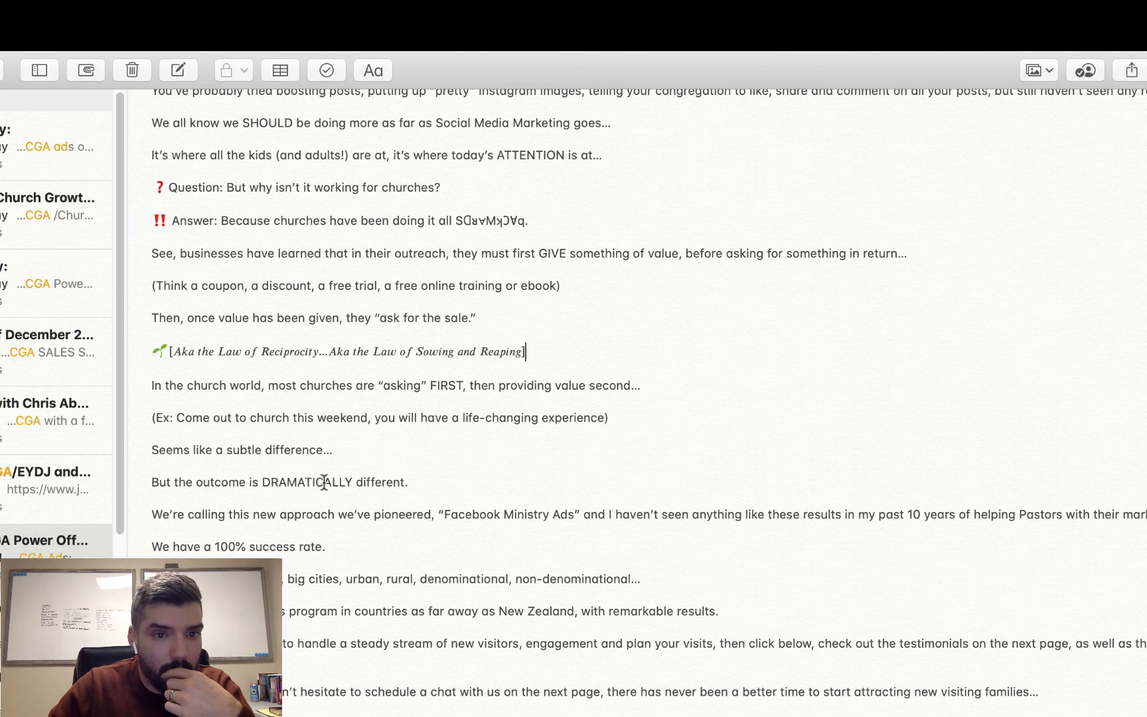
left_click_drag(324, 483, 391, 482)
key("BackSpace")
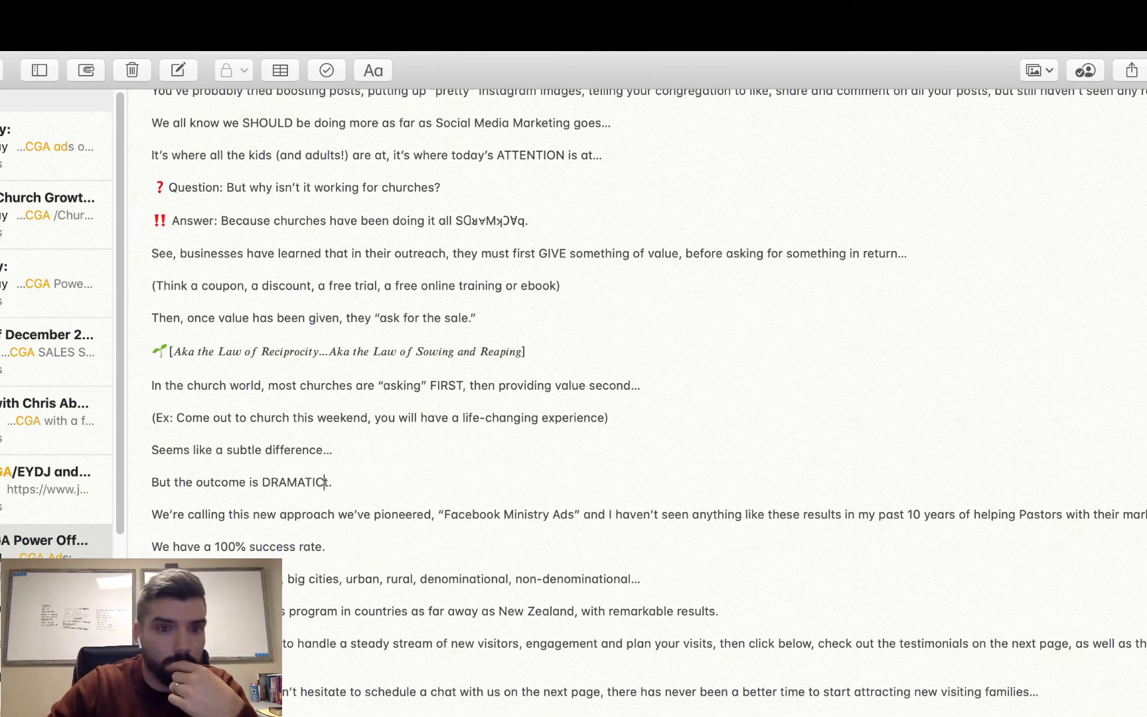
key("Delete")
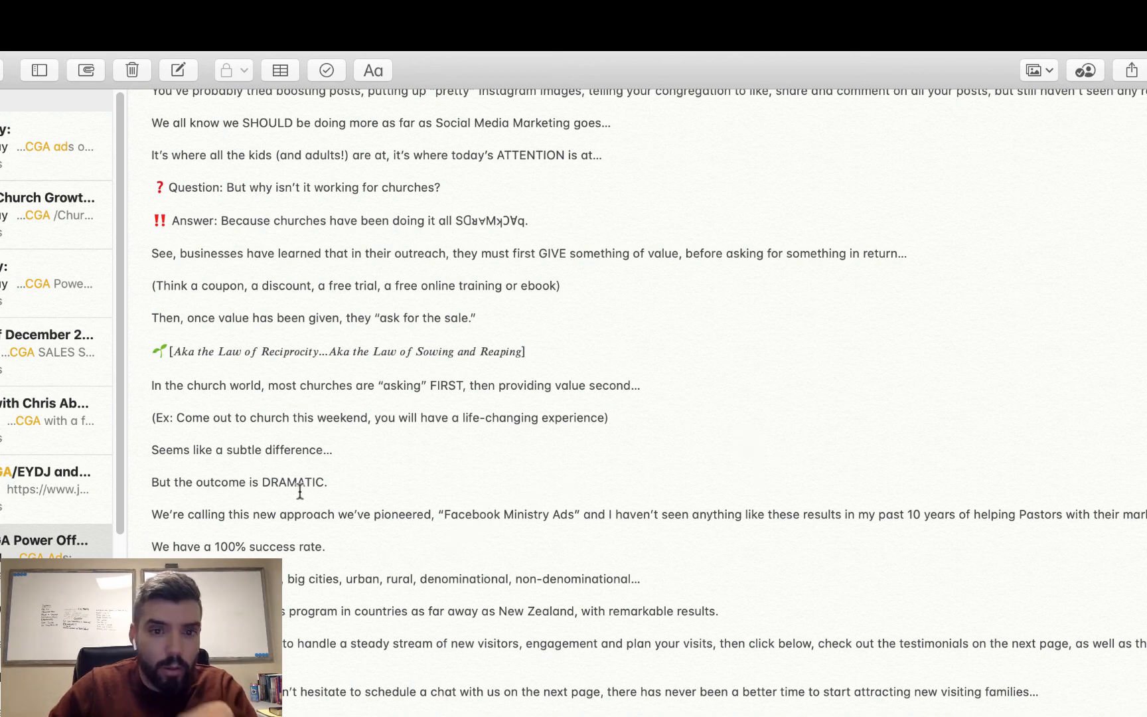
- Replace "remarkable" with "unheard of" before "results" in the sentence about New Zealand
left_click_drag(310, 587, 450, 561)
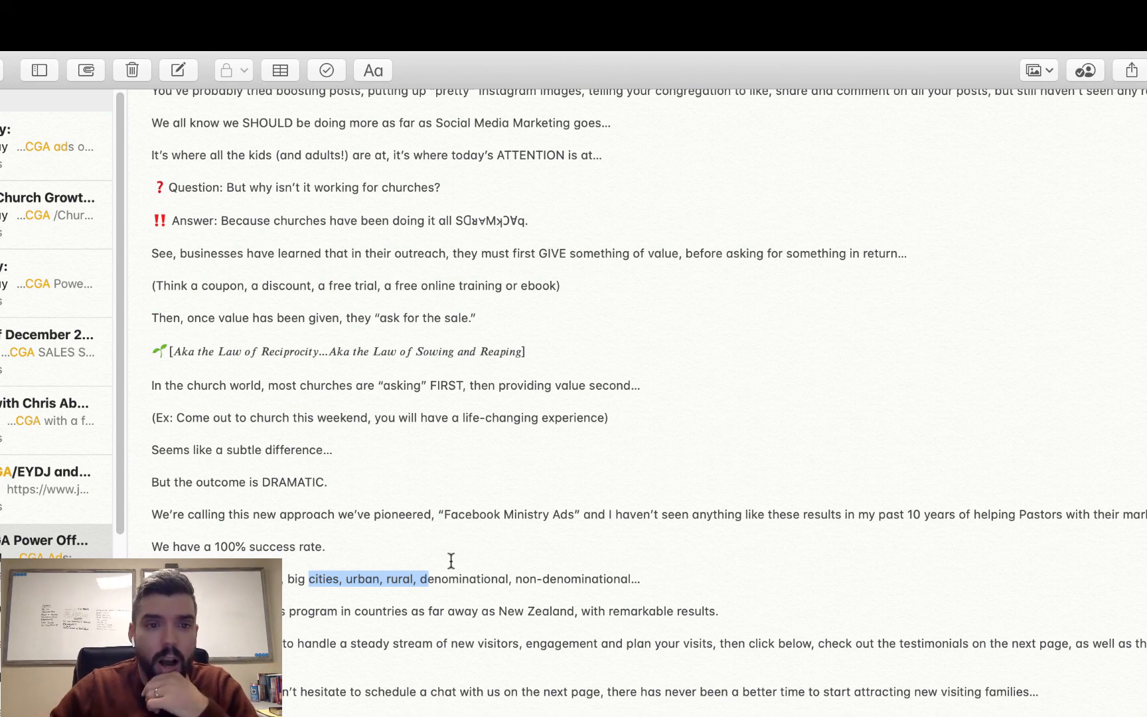
left_click(388, 639)
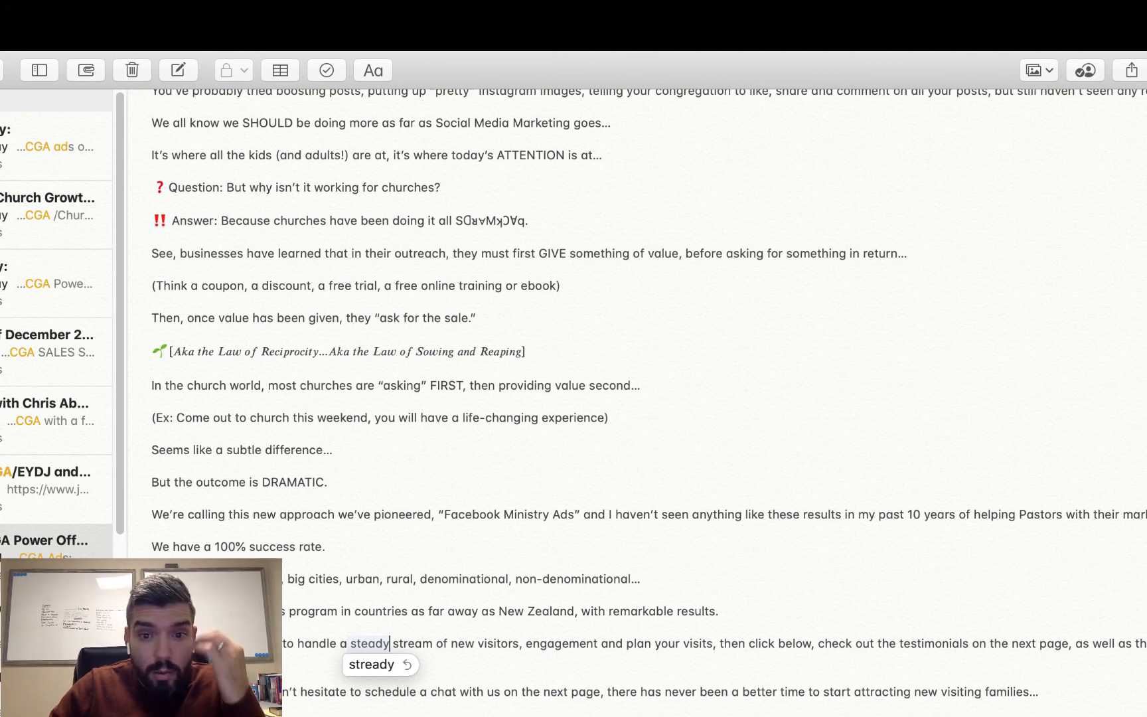
left_click_drag(674, 610, 618, 612)
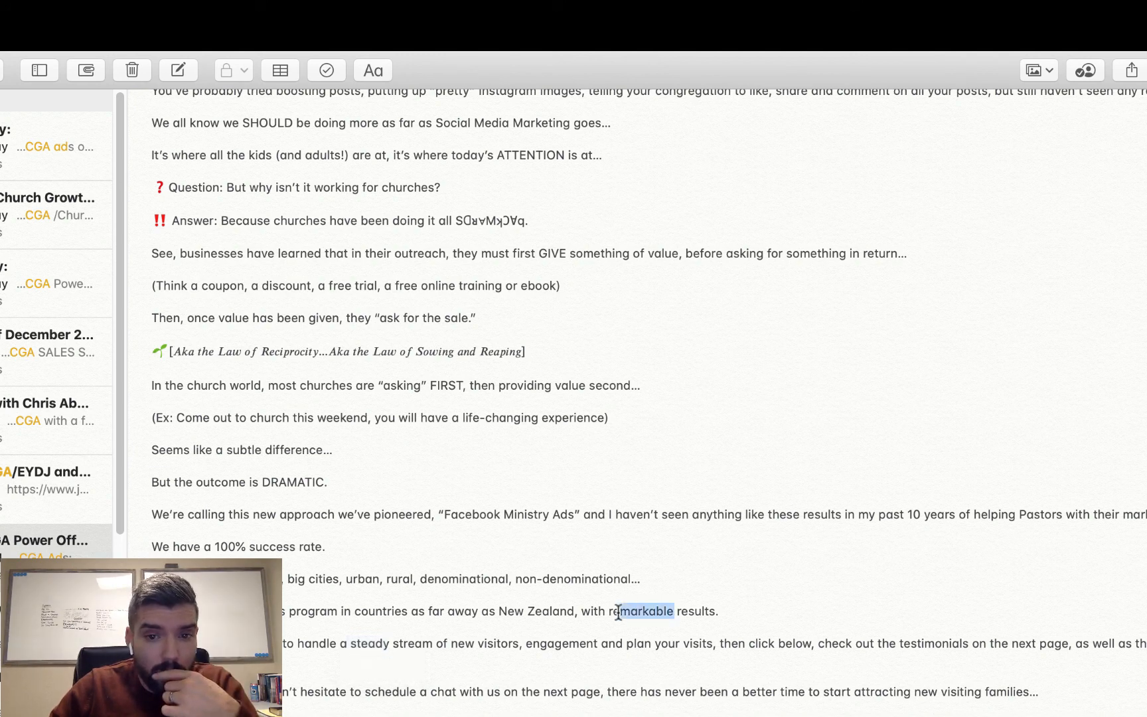
type("unhear")
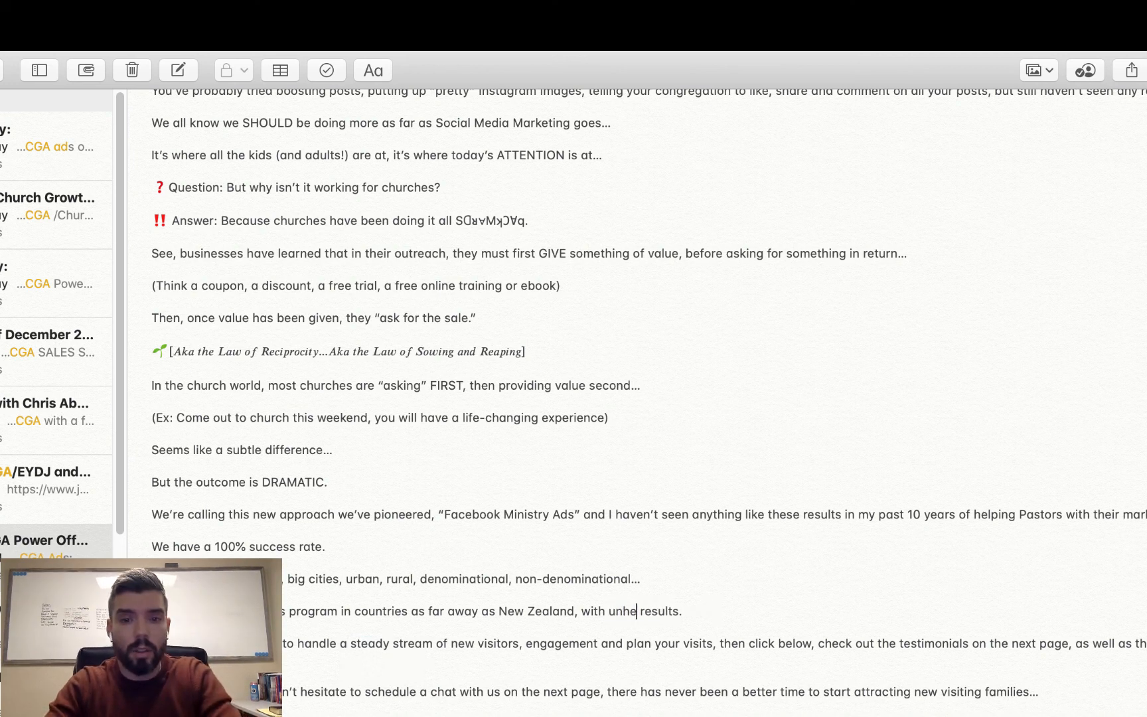
type("d of")
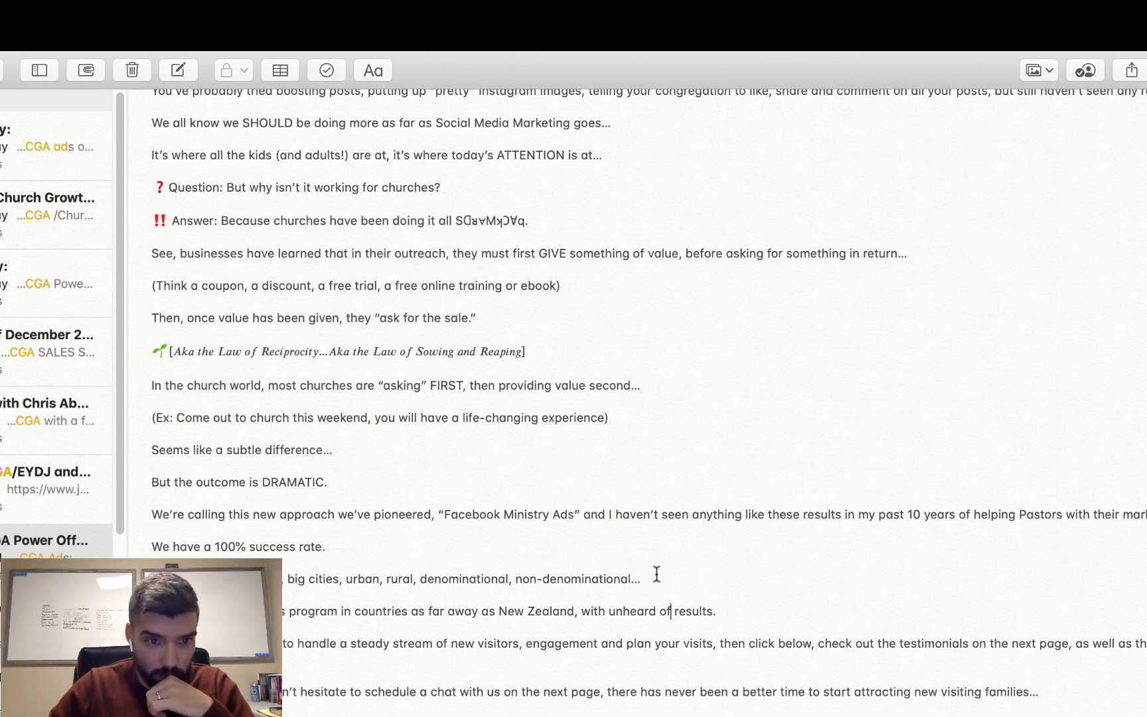
- Insert an emoji before the closing limited-availability line, and put the complete Pastors copy into the Primary Text of the Creative Hub mockup
left_click_drag(348, 691, 279, 691)
left_click(156, 710)
key("ctrl+super+space")
left_click(28, 430)
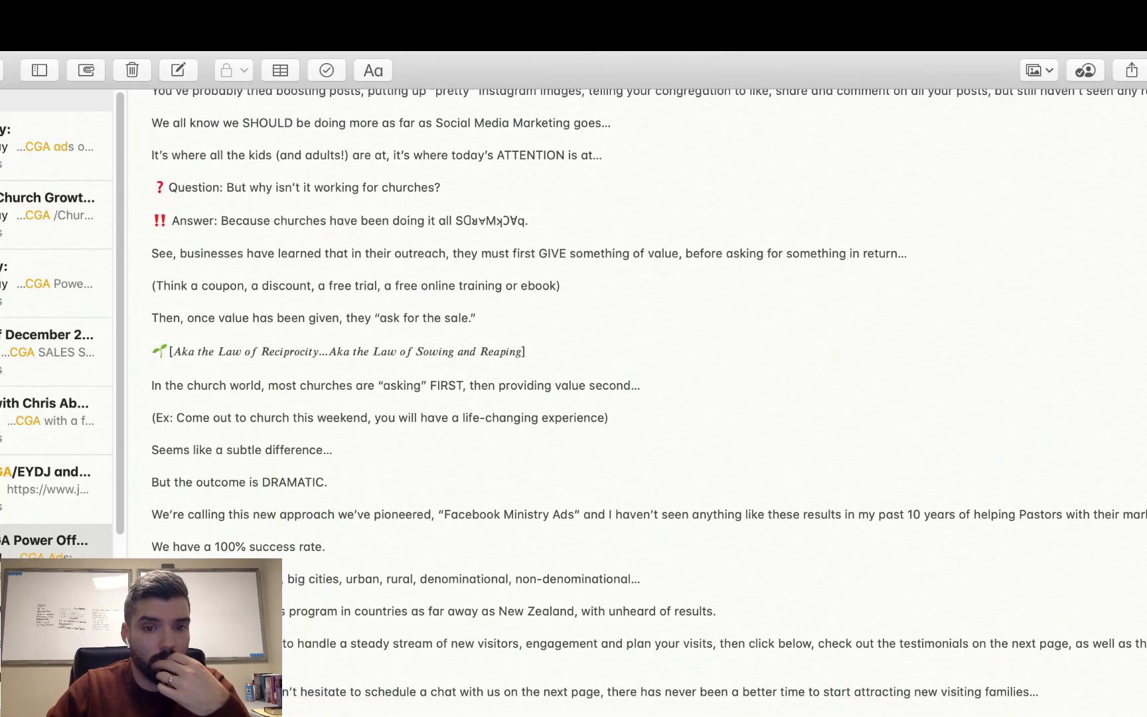
key("super+a")
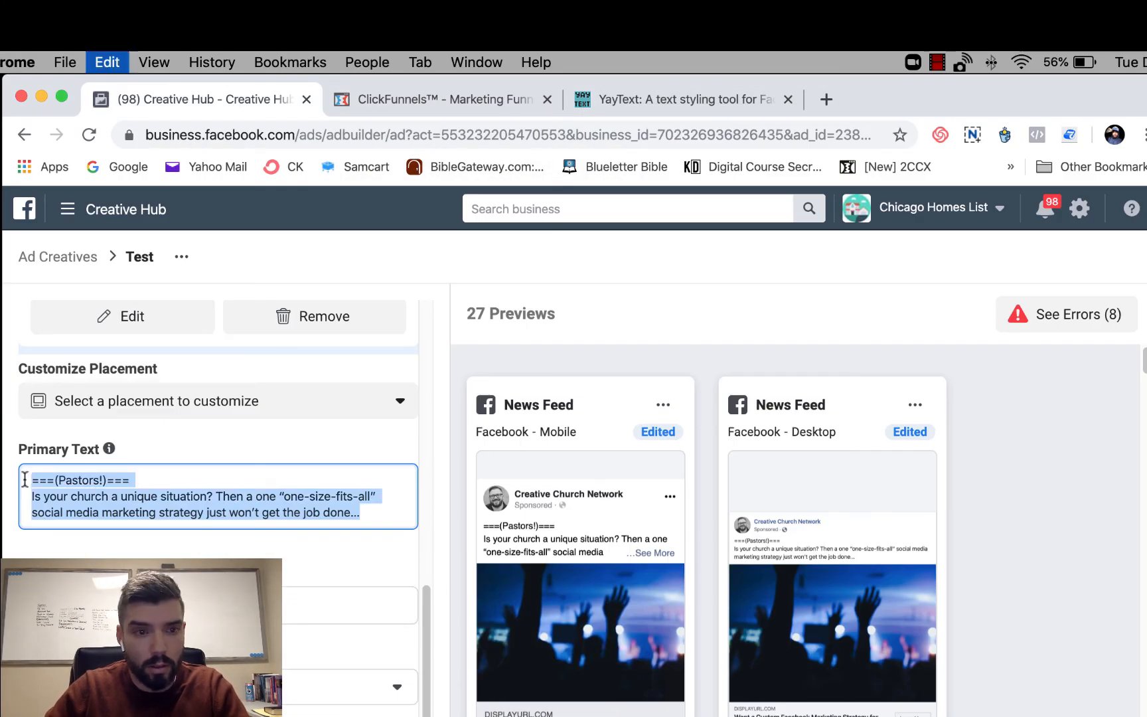
left_click(24, 480)
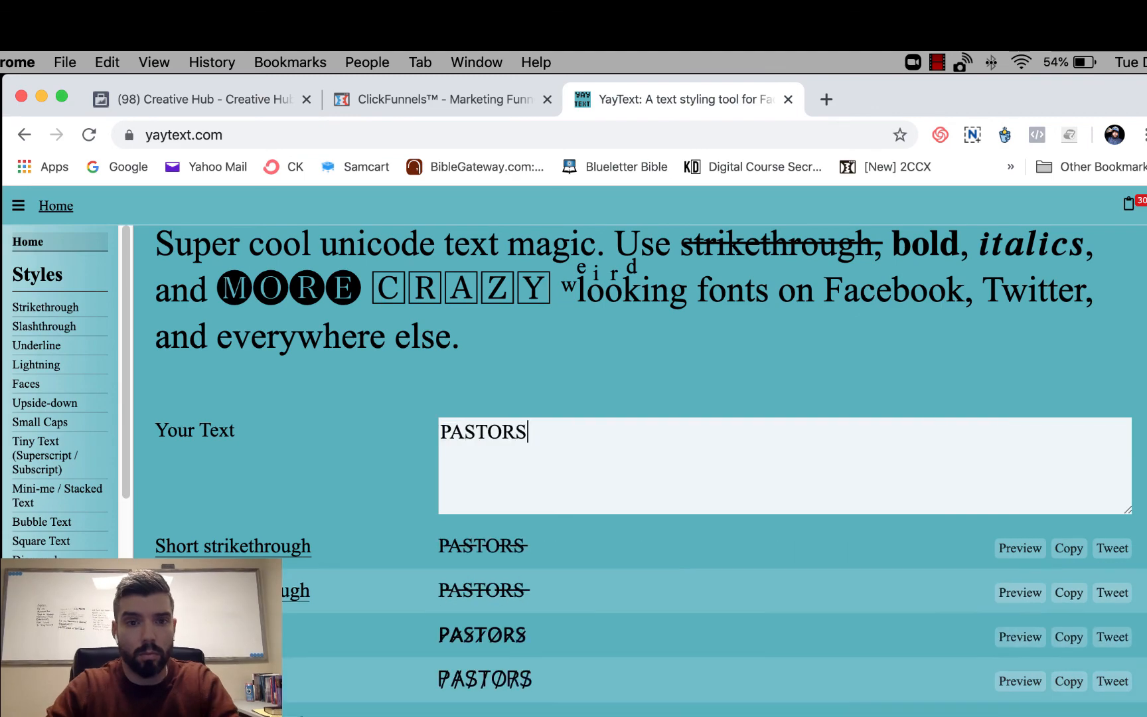
- Try a YayText-styled version of "Pastors" in the Primary Text heading and undo the replacement
scroll(697, 577, "down", 10)
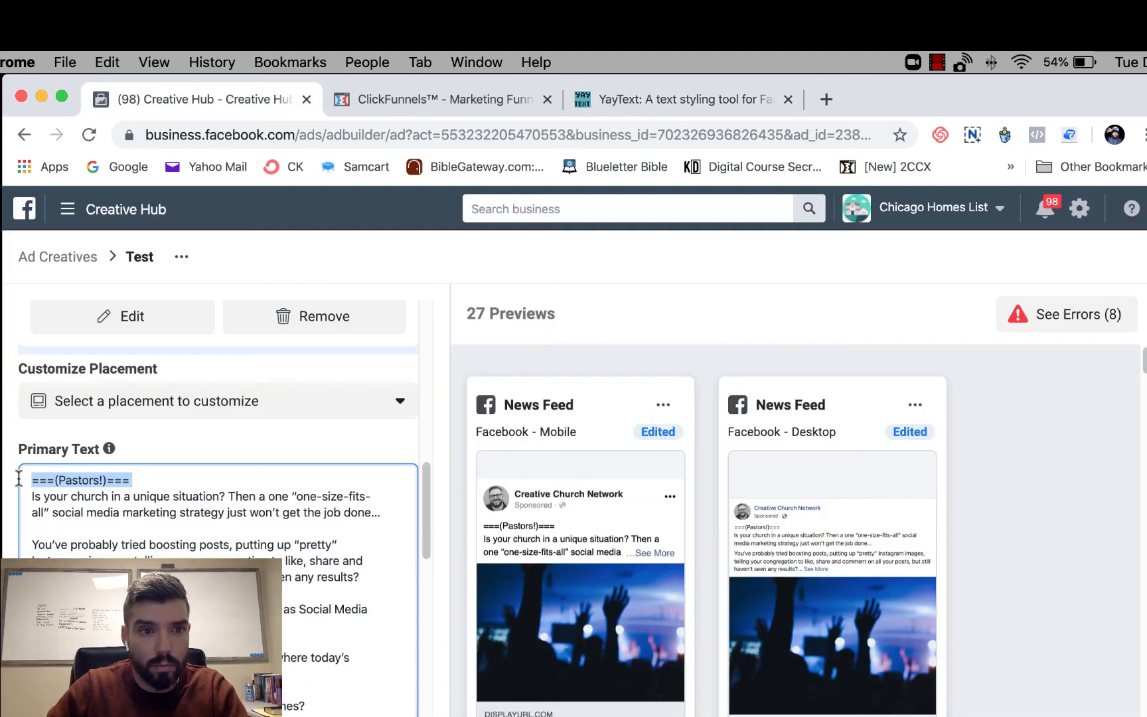
type("ⓅⒶⓈⓉⓄⓇⓈ")
key("super+z")
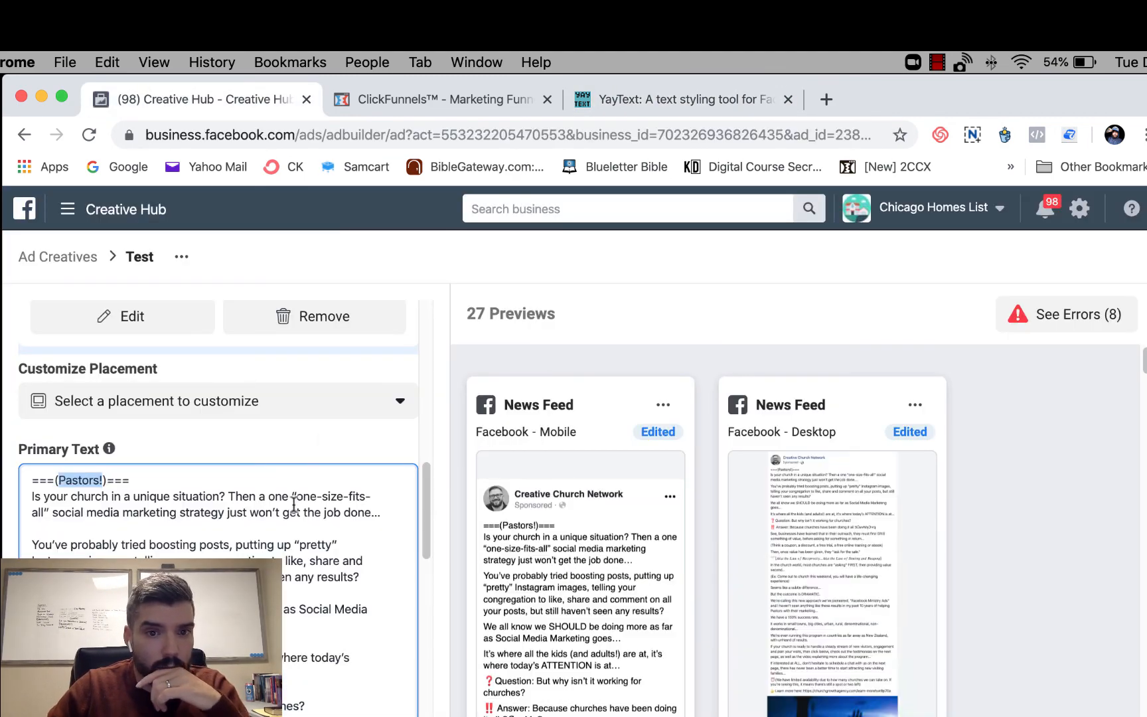
key("super+z")
- Turn the "===(Pastors!)===" heading into "Pastors!" followed by three pointing-finger emojis, on the same line as "Is your church in a unique situation?"
left_click(32, 494)
key("BackSpace")
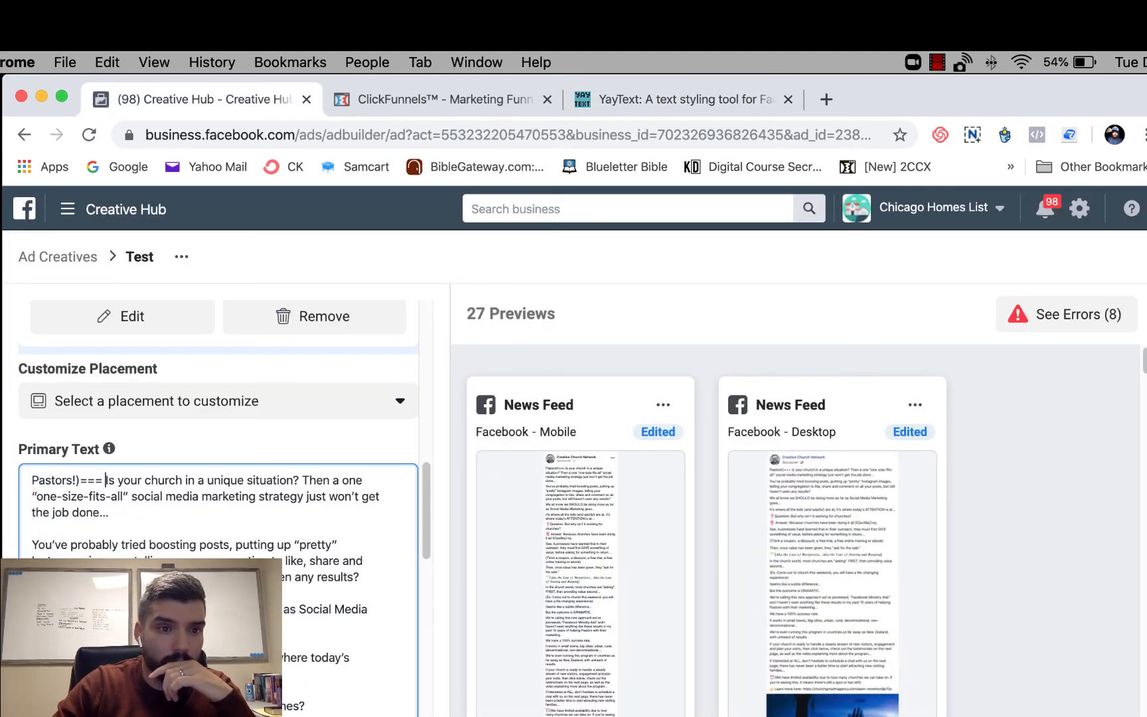
key("BackSpace")
key("BackSpace")
key("BackSpace")
key("BackSpace")
left_click_drag(92, 480, 80, 480)
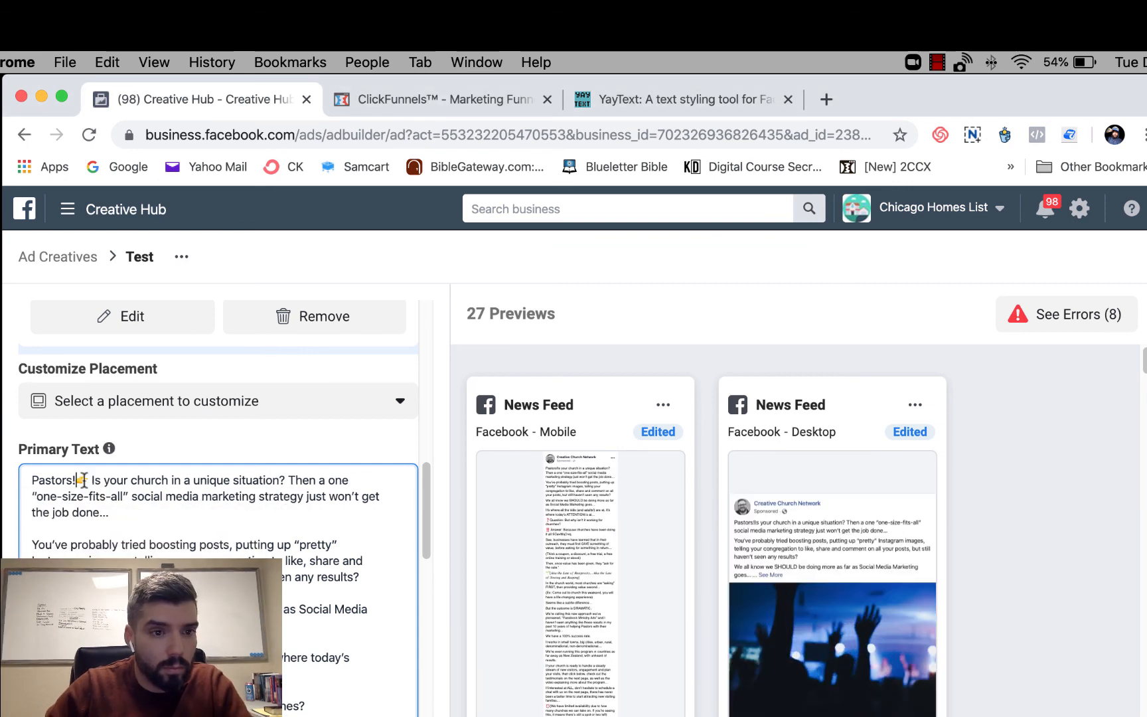
key("super+v")
key("super+v")
key("super+v")
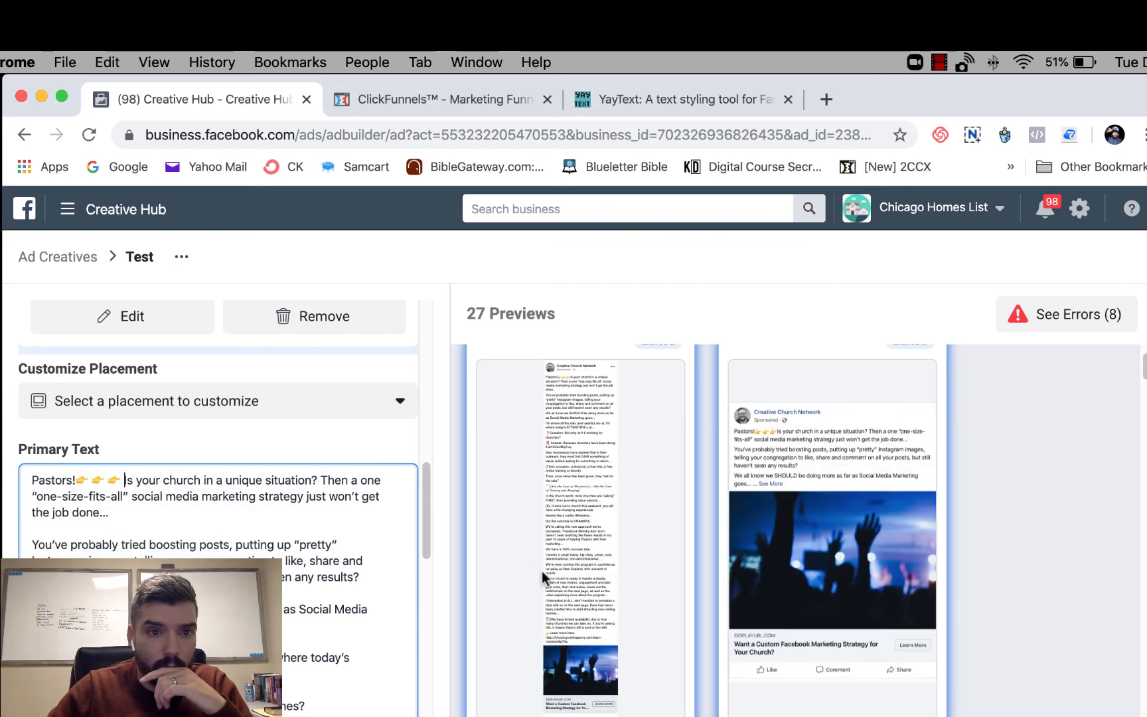
- Add "(You've probably realized that by now)" after "just won’t get the job done…" in the Primary Text
left_click(109, 511)
type("(You've probably realized that by now")
- Copy the "Learn more here" web address from the end of the Primary Text and paste it as the mockup's churchgrowthagency.com link
scroll(345, 606, "down", 15)
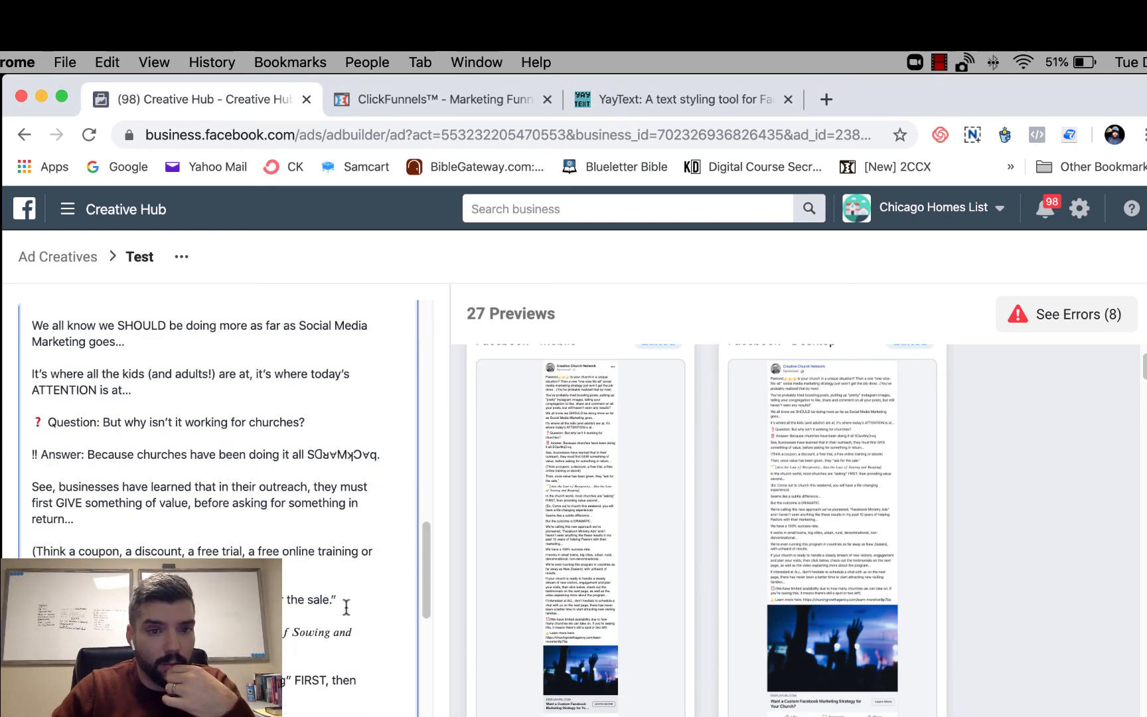
left_click_drag(114, 436, 146, 419)
key("super+c")
left_click(199, 529)
key("super+v")
left_click(405, 568)
scroll(403, 567, "up", 15)
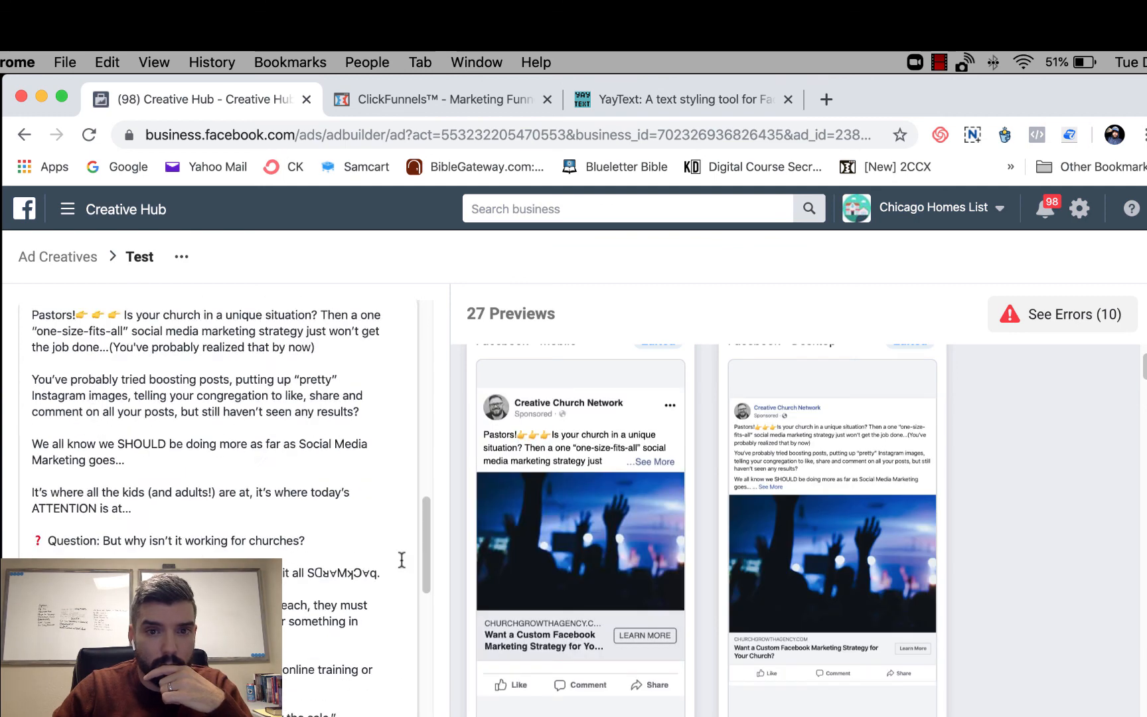
scroll(374, 568, "down", 10)
scroll(374, 568, "up", 10)
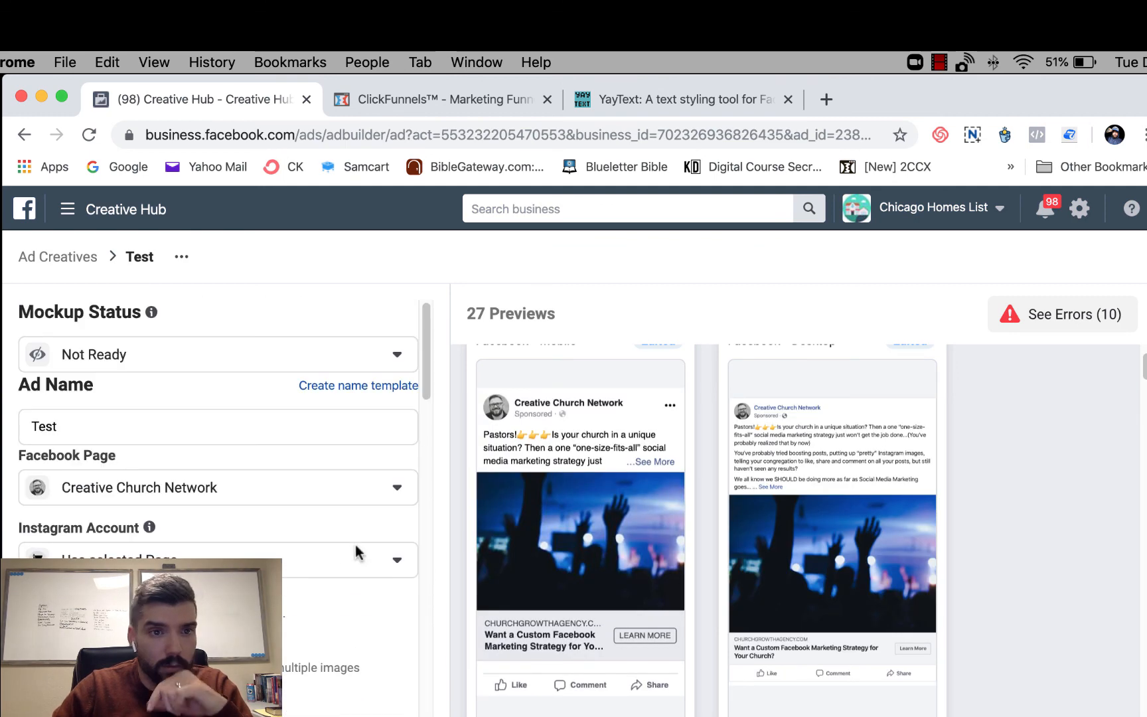